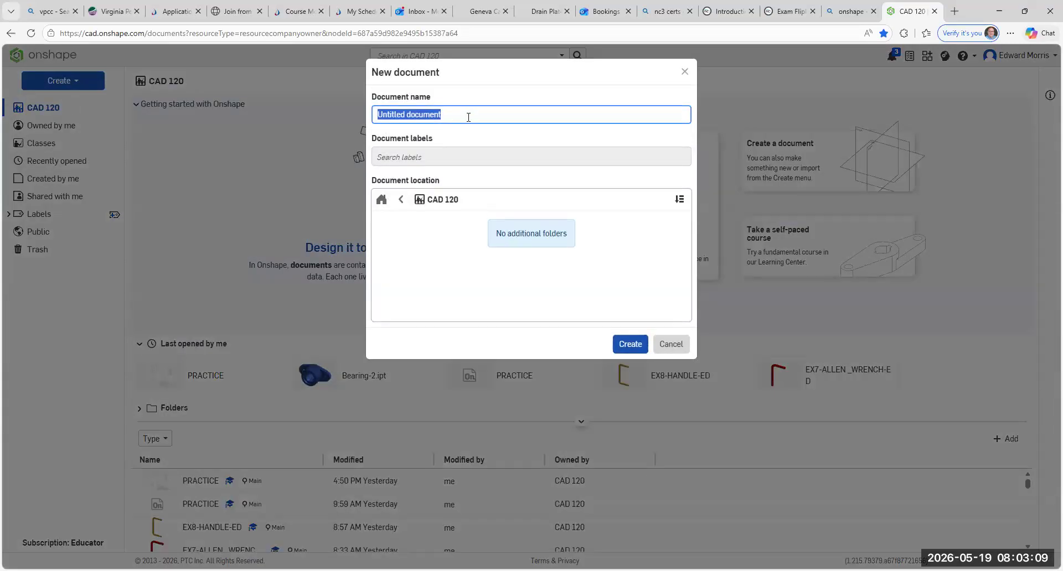
- Name the new document EX9-DRAFT-ED and create it in the CAD 120 location
key("BackSpace")
type("EX9-")
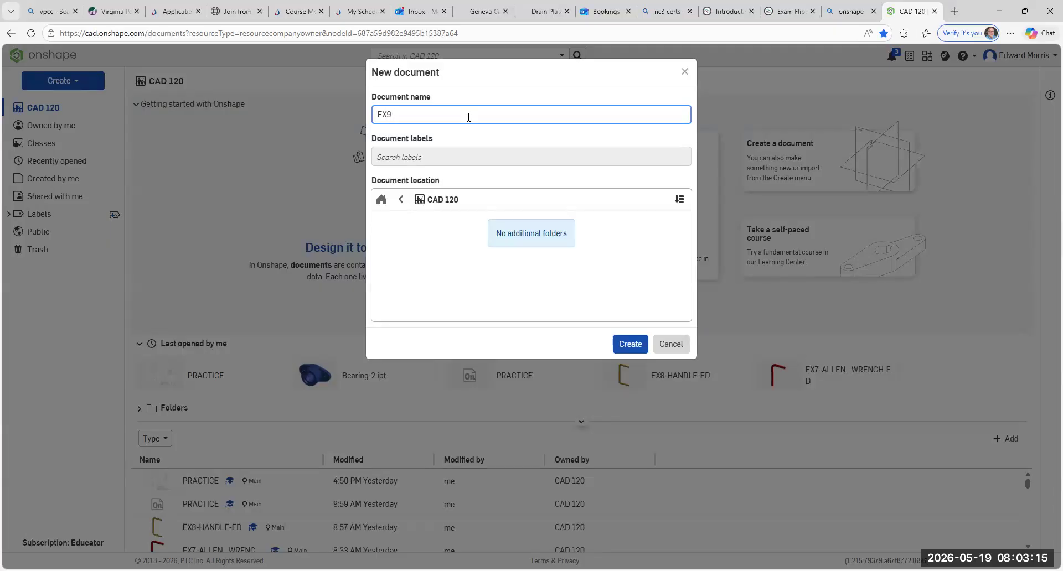
type("DRAFT-ED")
left_click(629, 345)
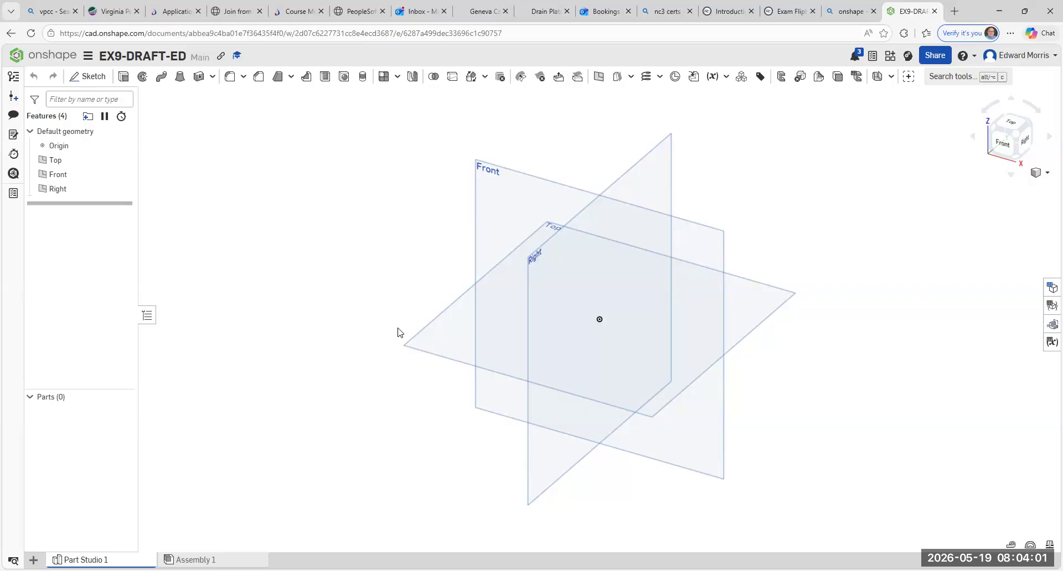
- Start a sketch on the Top plane and draw a center point rectangle about 107 mm wide around the origin
left_click(90, 77)
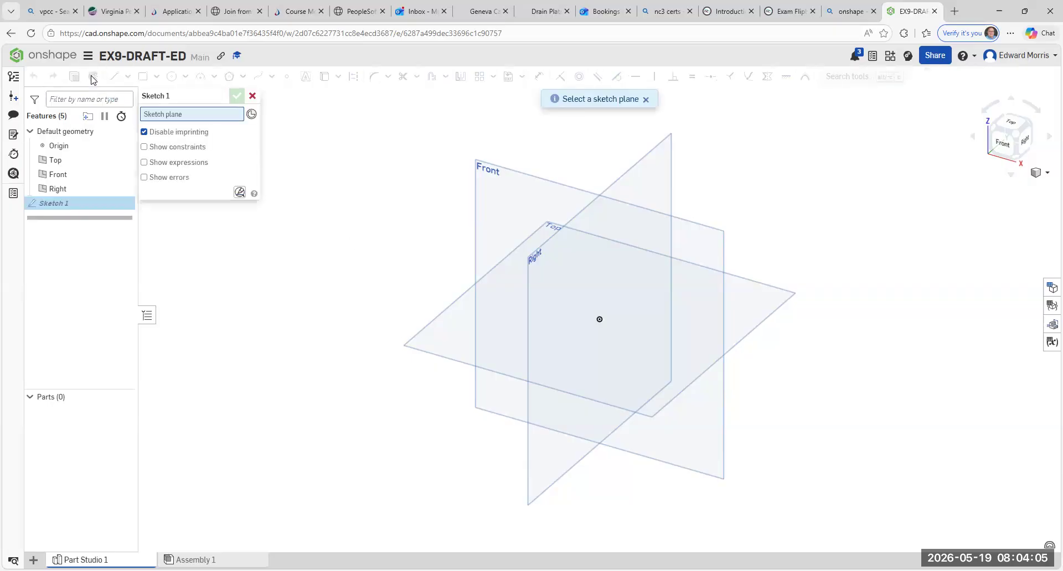
left_click(442, 316)
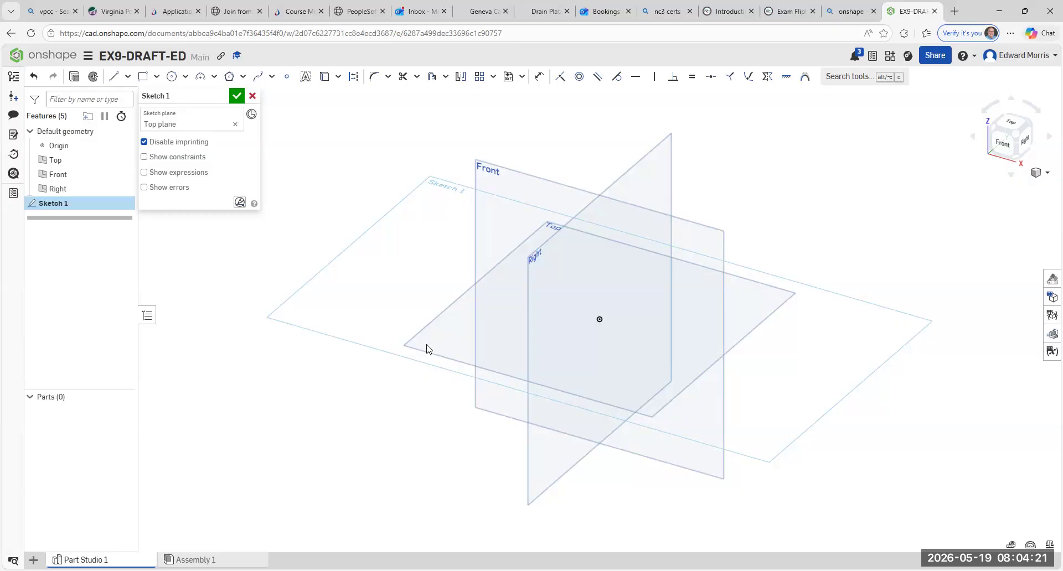
left_click(158, 77)
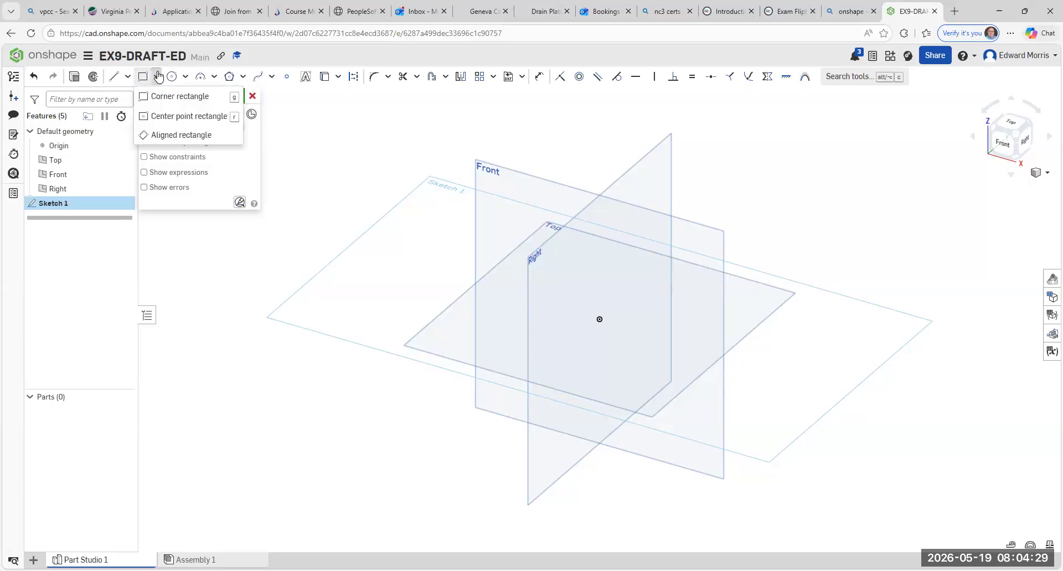
left_click(166, 118)
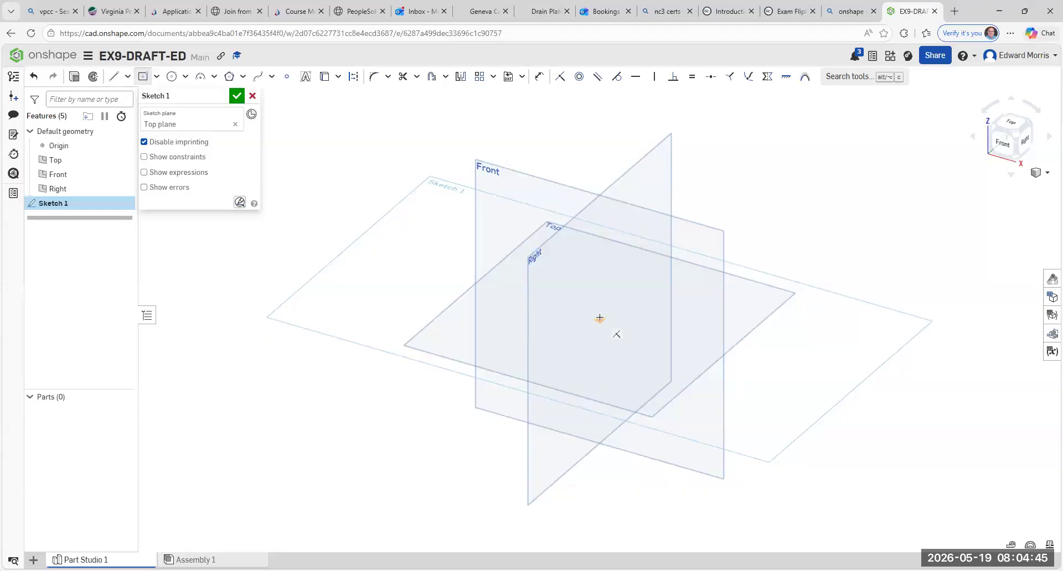
left_click(599, 319)
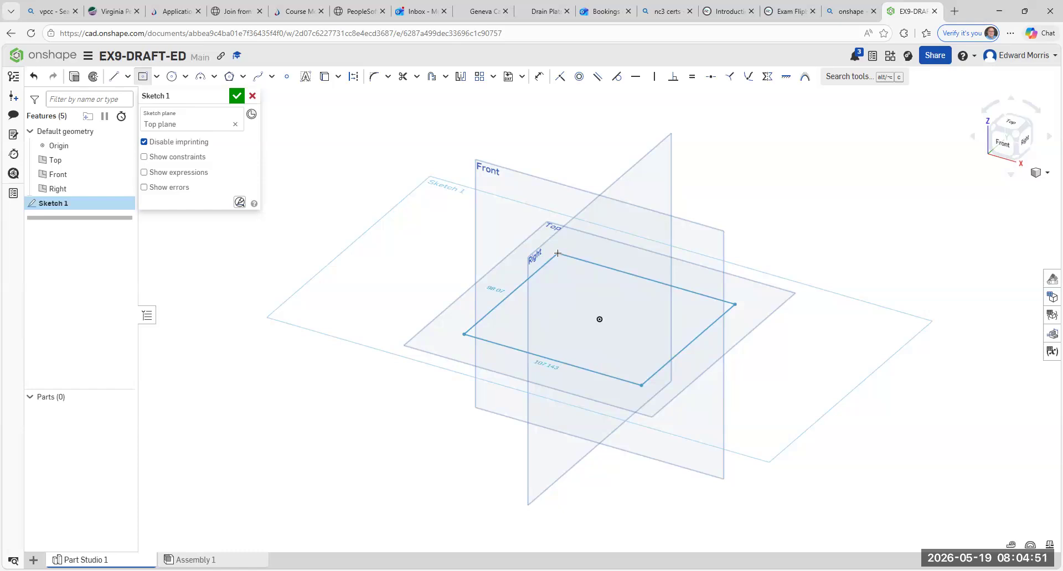
left_click(558, 253)
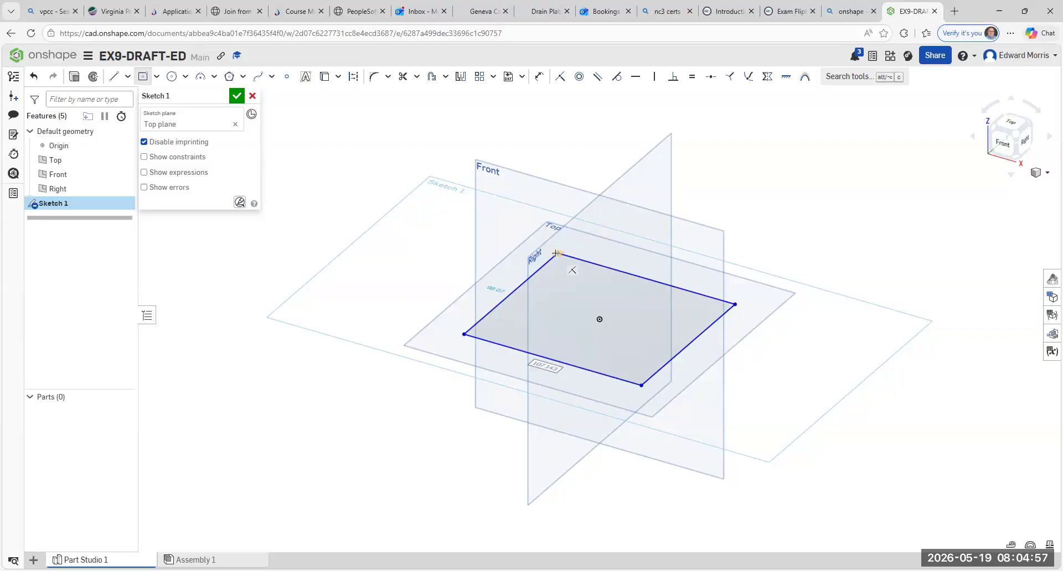
- Set both the width and height of the rectangle to 50 mm and finish the sketch
type("50")
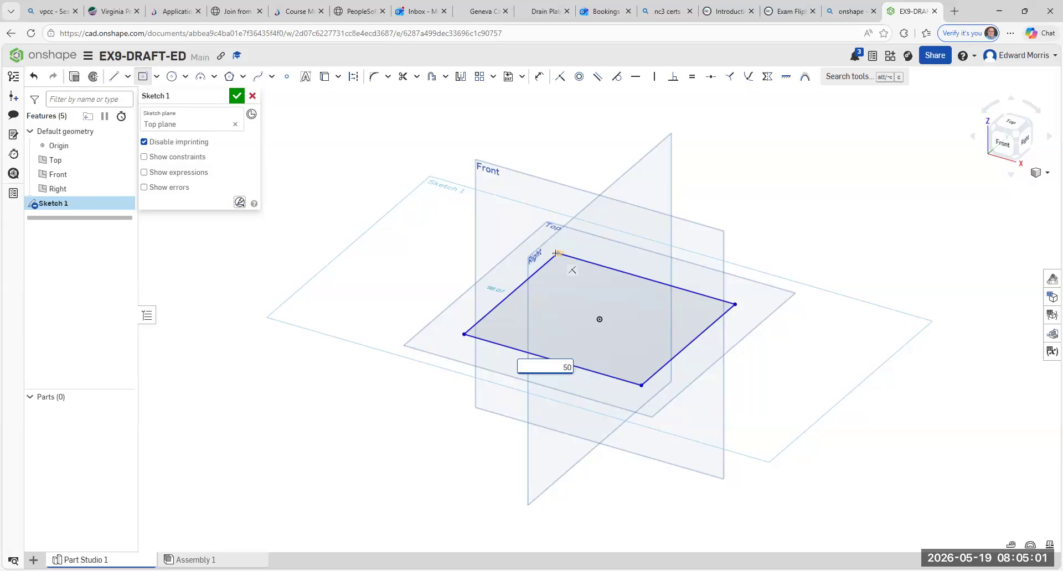
key("Return")
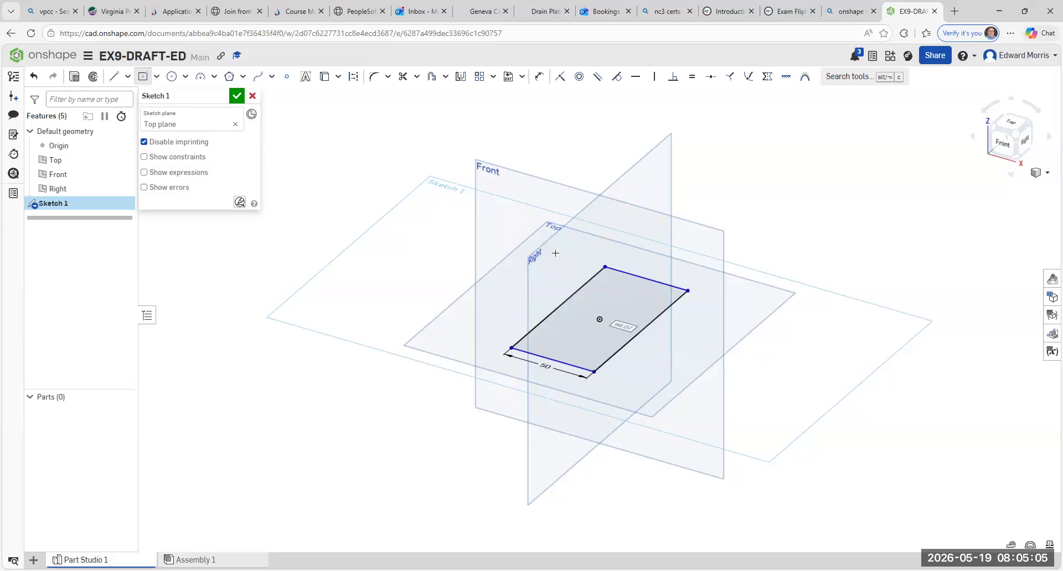
type("50")
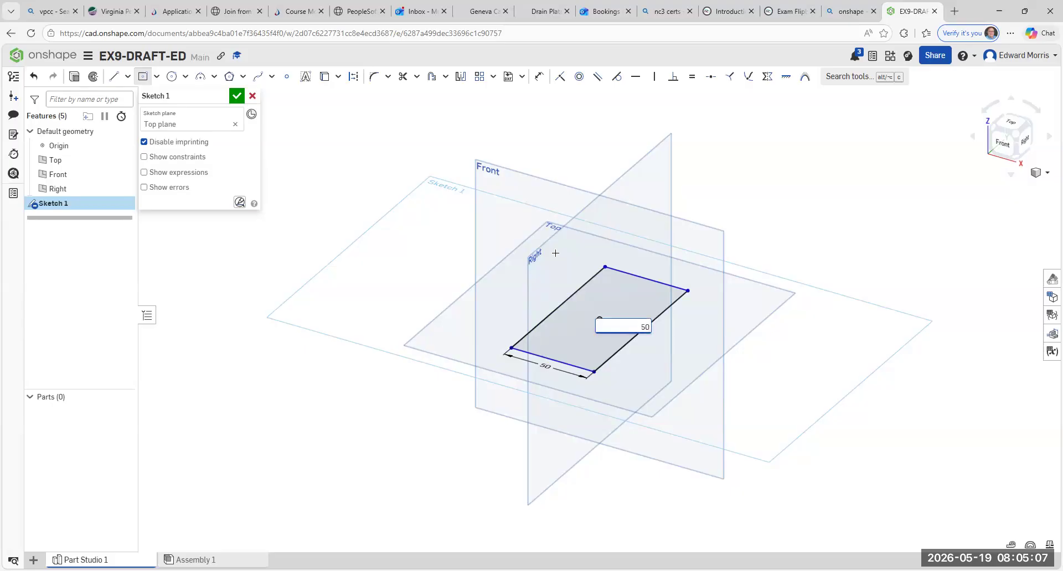
key("Return")
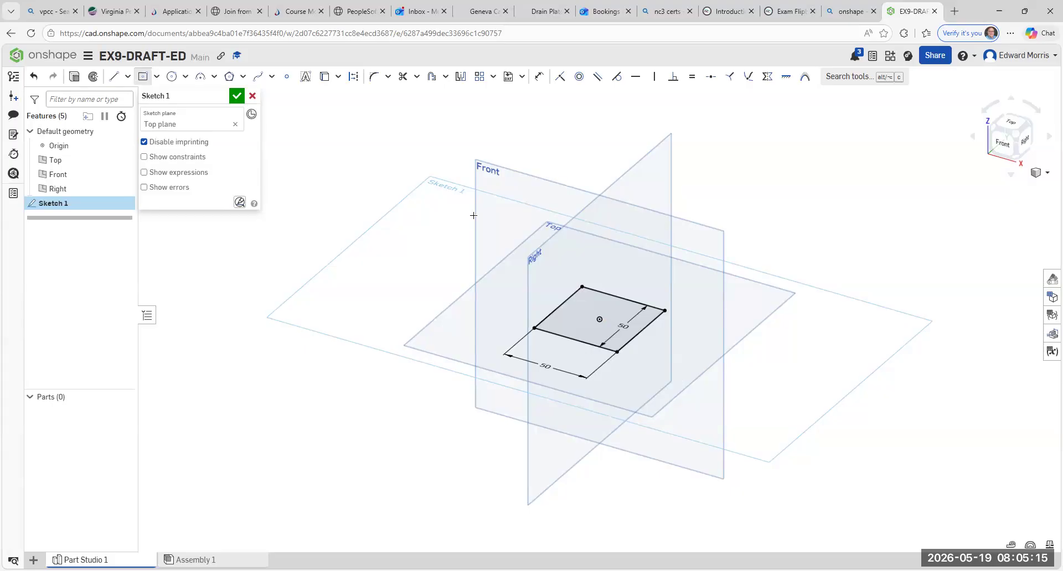
left_click(236, 97)
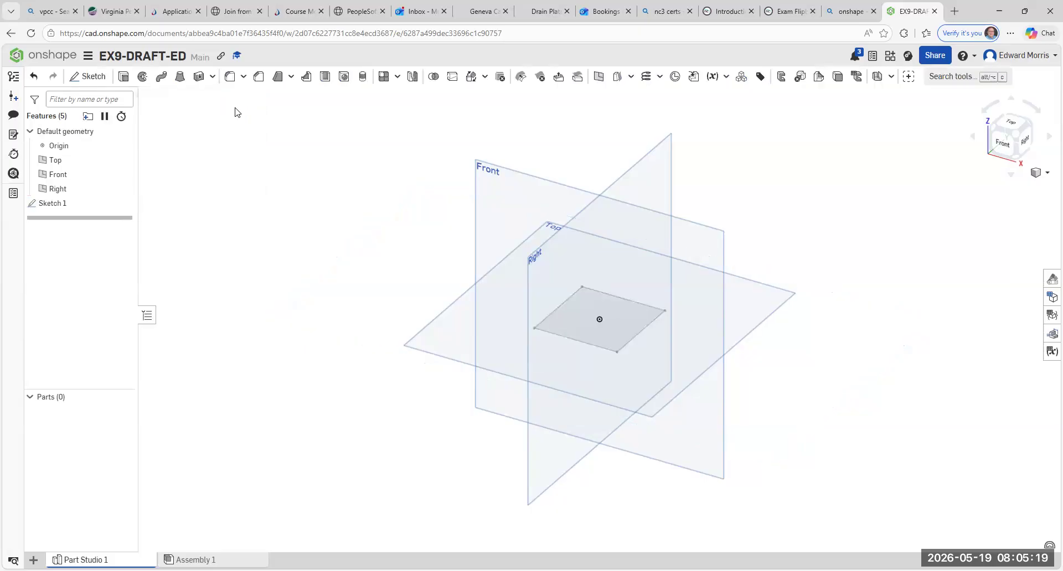
- Extrude the square sketch region as a new solid with a blind depth of 50 mm
left_click(124, 78)
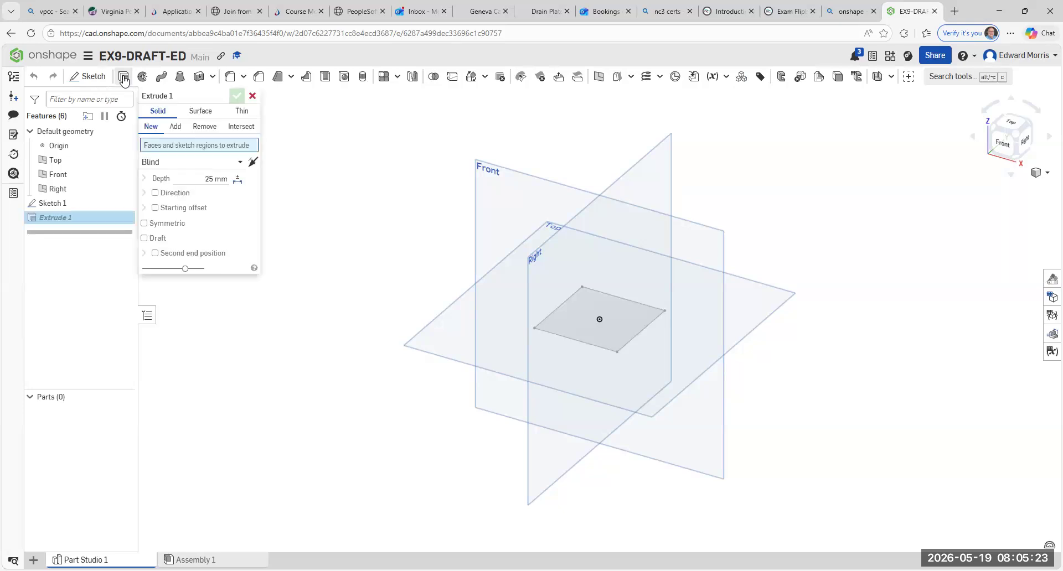
left_click(580, 310)
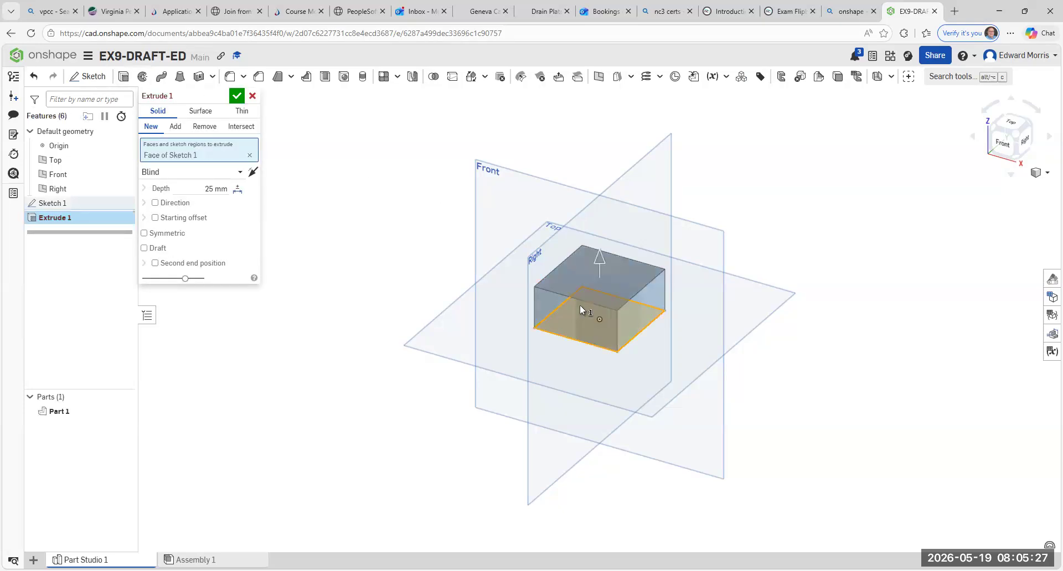
left_click(211, 188)
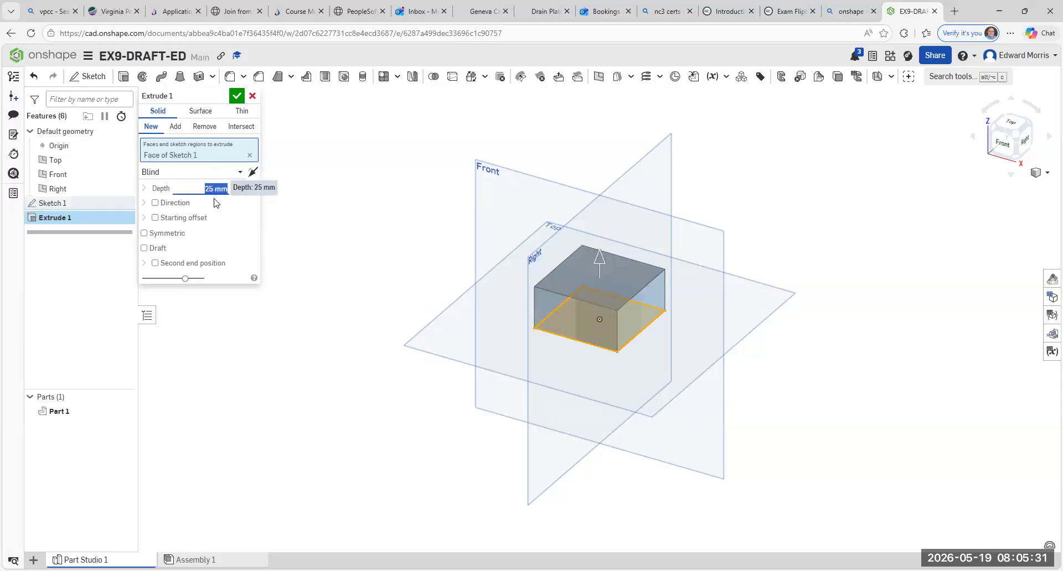
key("BackSpace")
key("BackSpace")
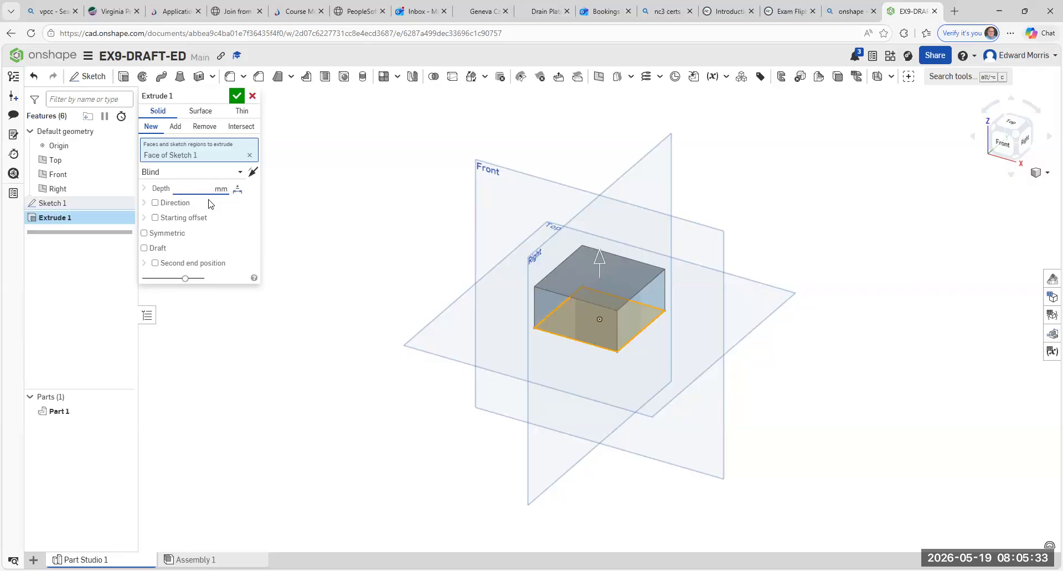
type("50")
left_click(236, 96)
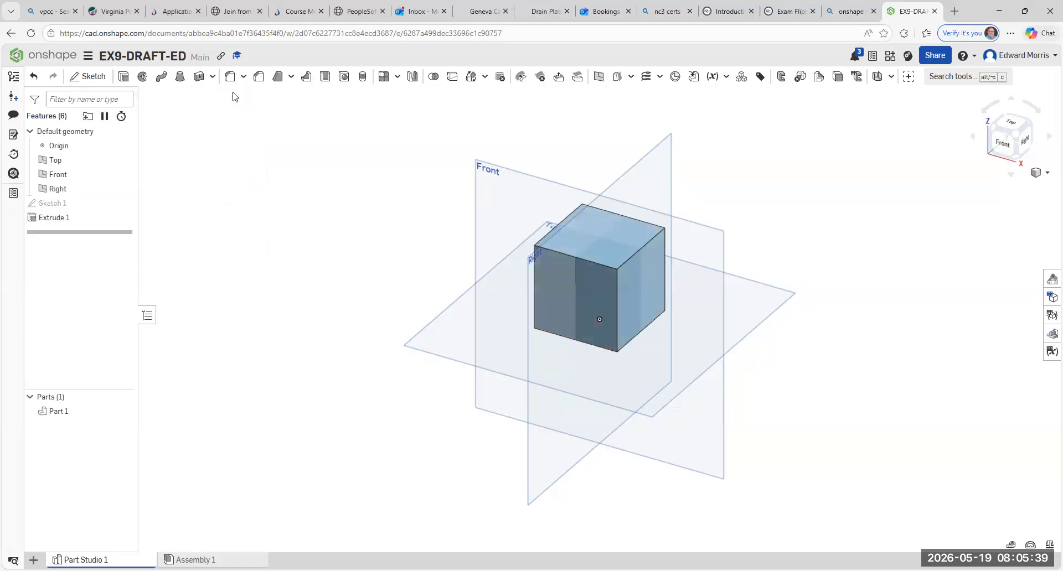
- Examine the cube from the front and from isometric views around all four of its sides
left_click(1006, 145)
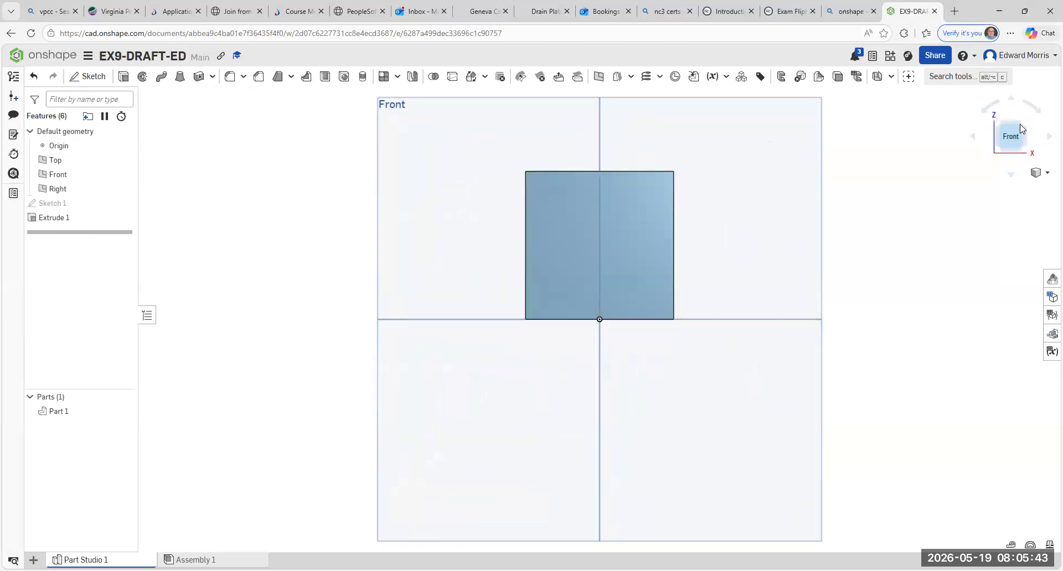
left_click(1025, 129)
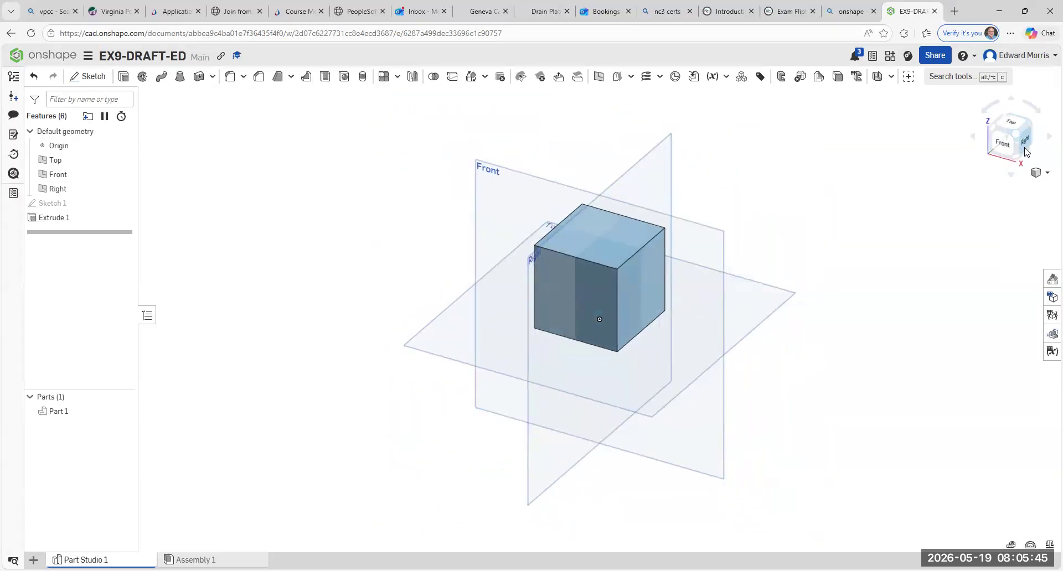
left_click(1026, 124)
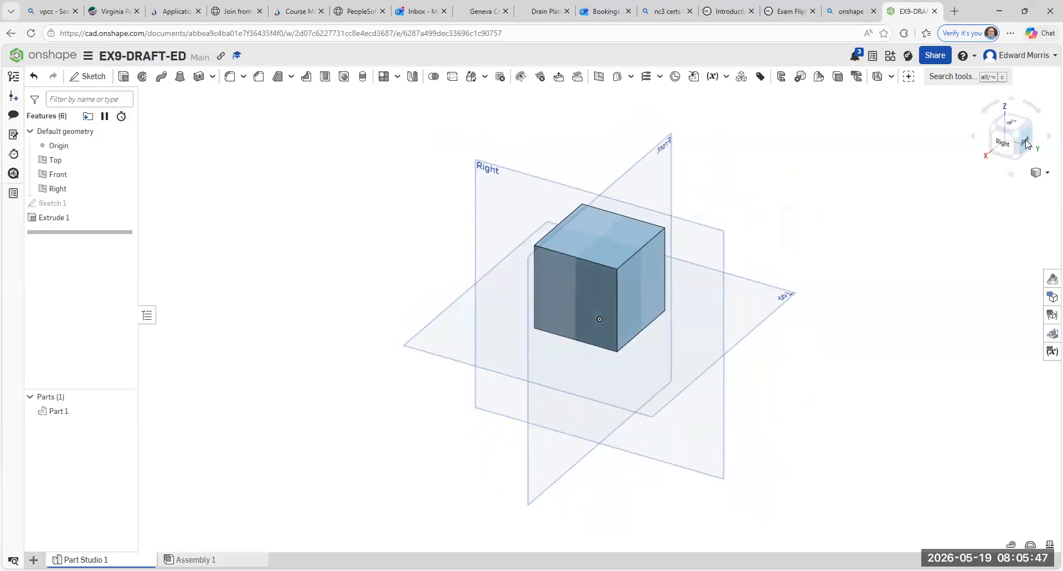
left_click(1027, 126)
left_click(1026, 124)
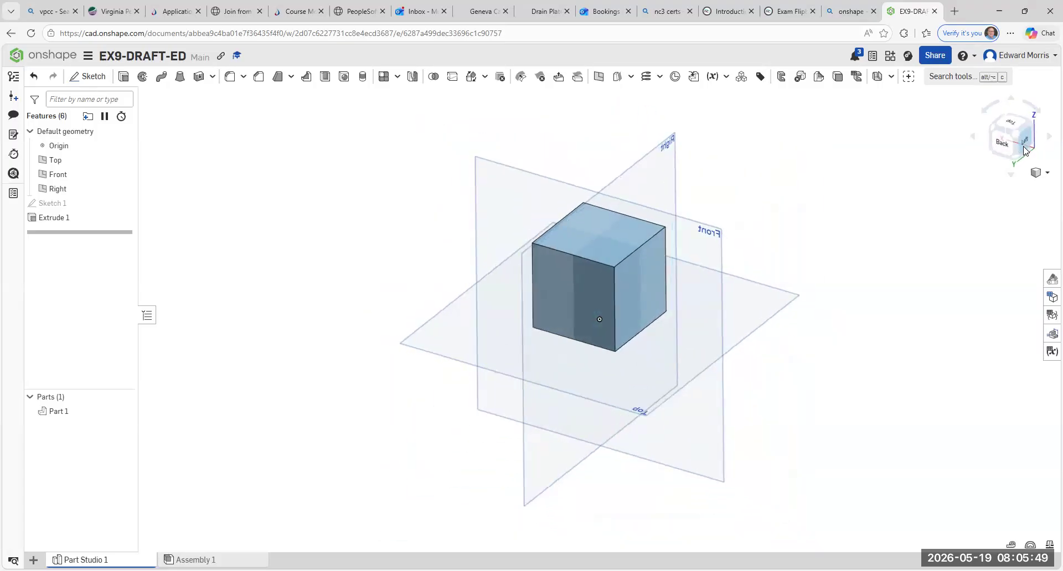
left_click(1018, 119)
left_click(1024, 149)
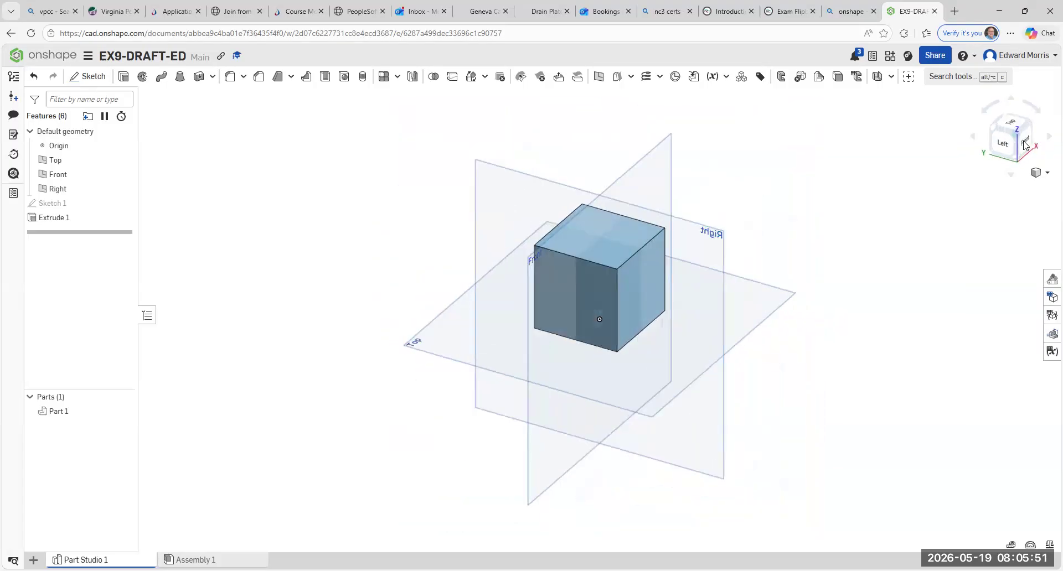
left_click(1024, 148)
left_click(1025, 127)
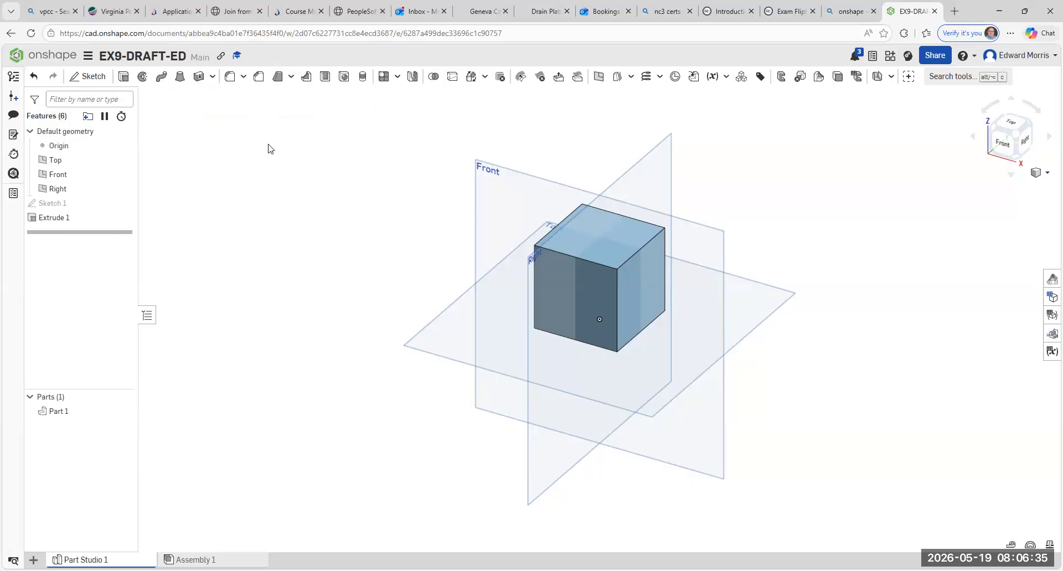
- Start a neutral plane draft with the Top plane as neutral plane and select the cube's four side faces as entities to draft
left_click(279, 83)
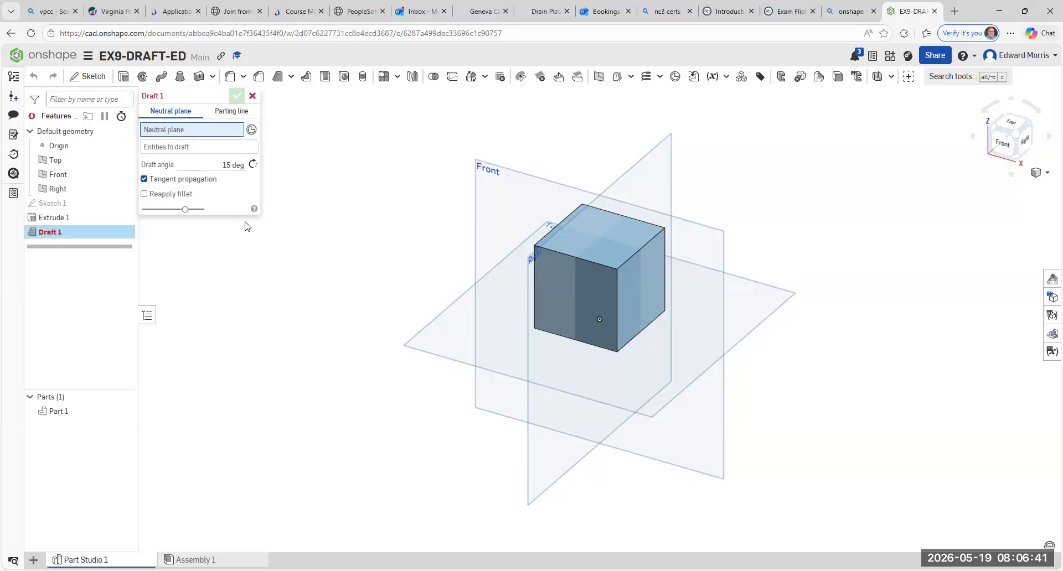
left_click(427, 330)
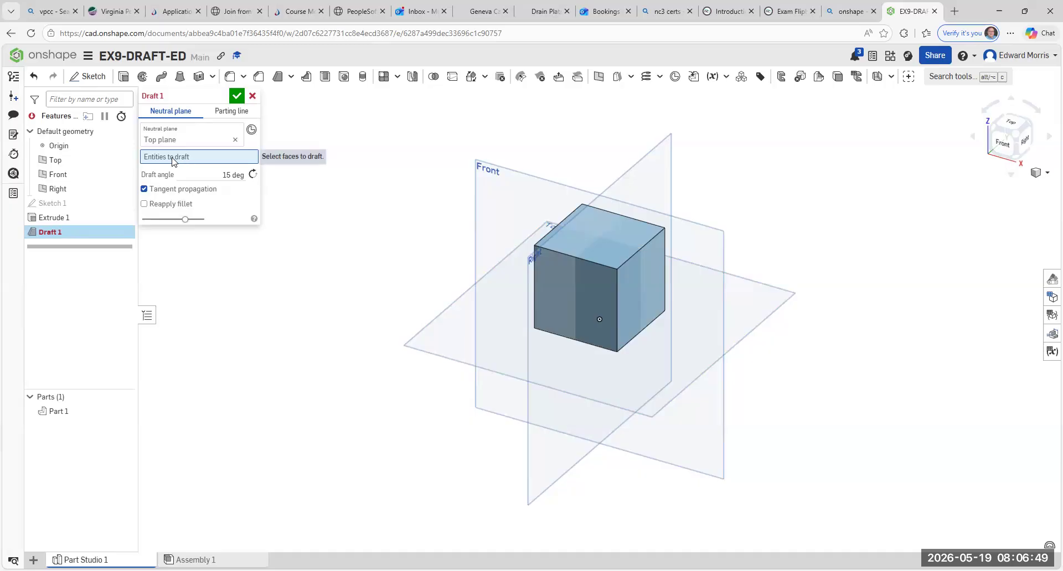
left_click(569, 297)
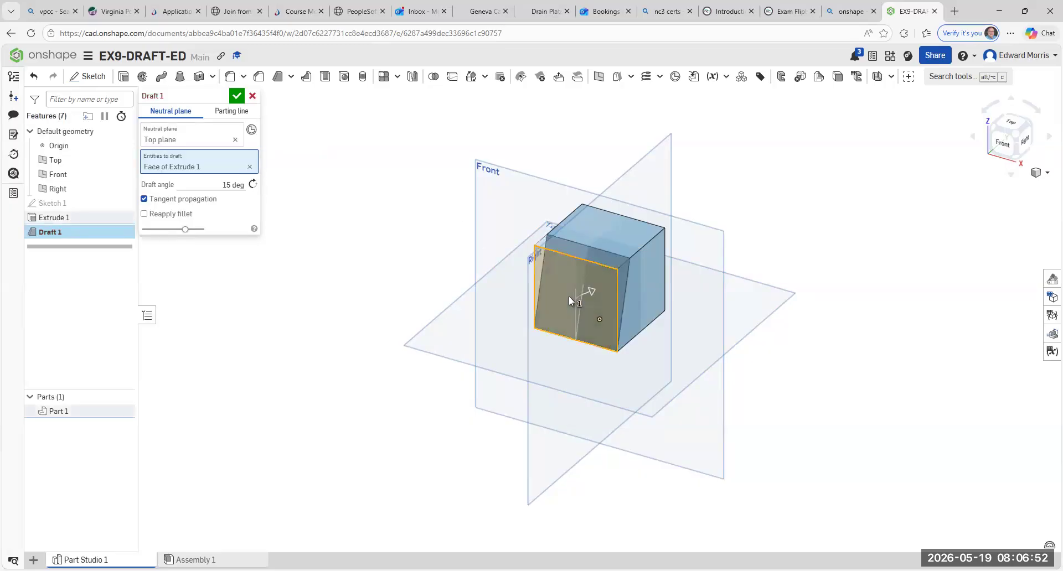
left_click(1029, 126)
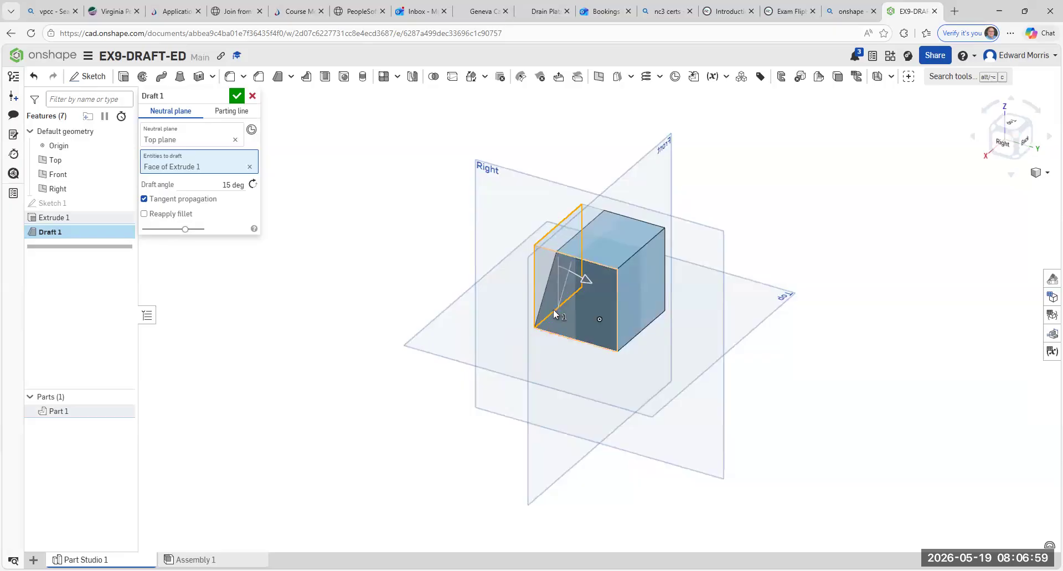
left_click(570, 317)
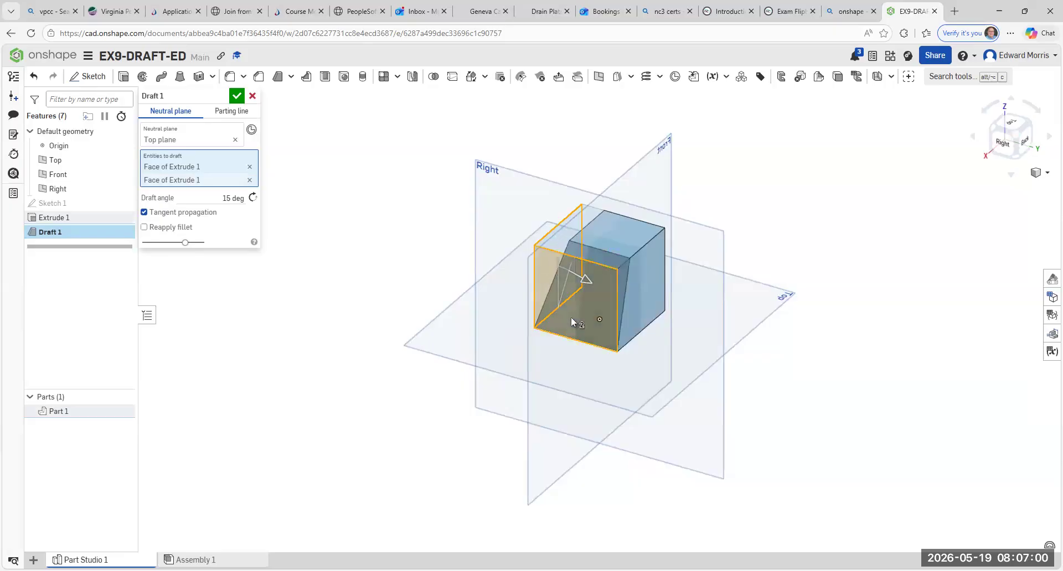
left_click(1031, 123)
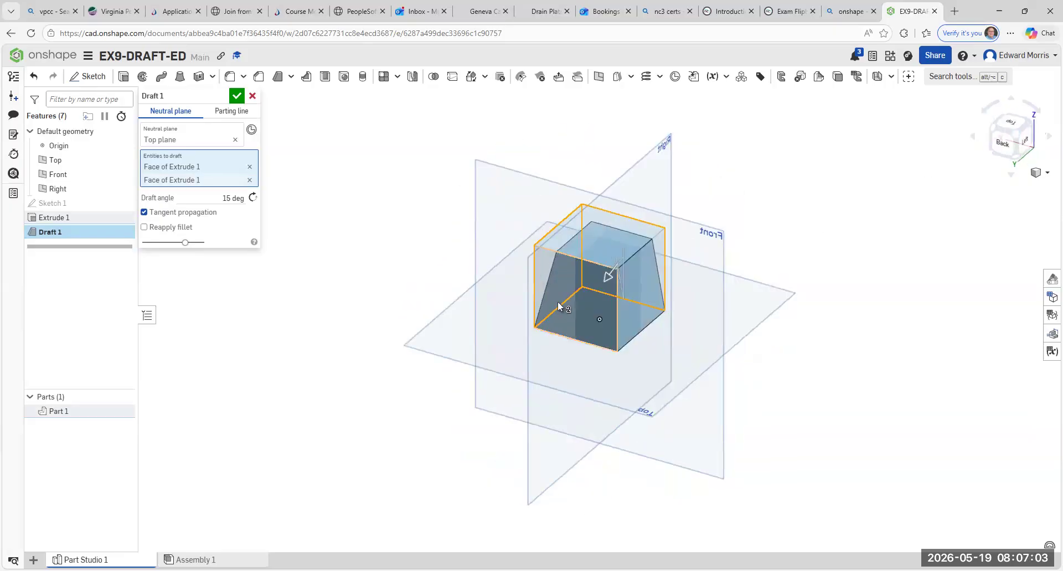
left_click(557, 301)
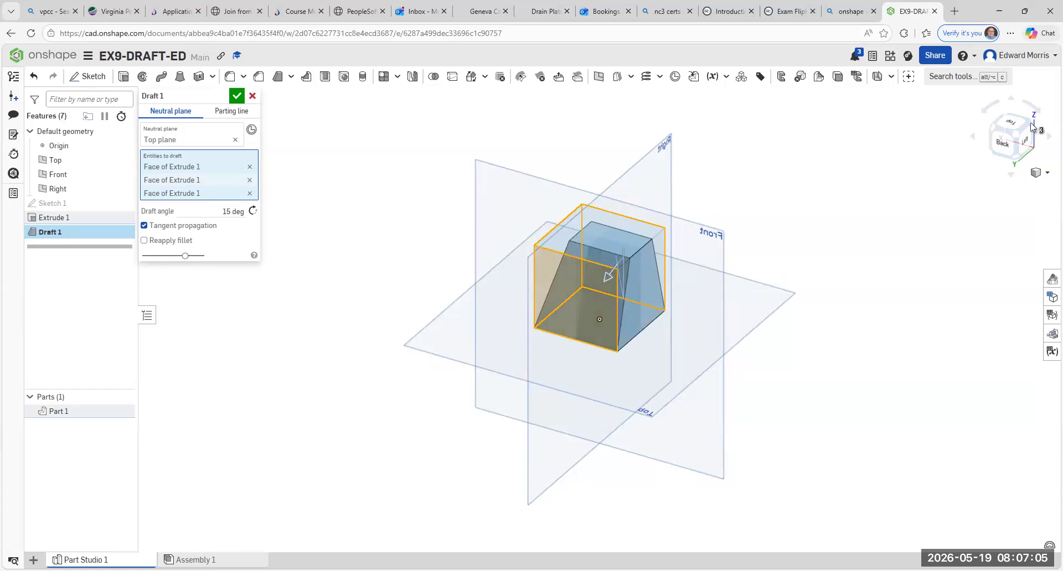
left_click(1030, 123)
left_click(569, 325)
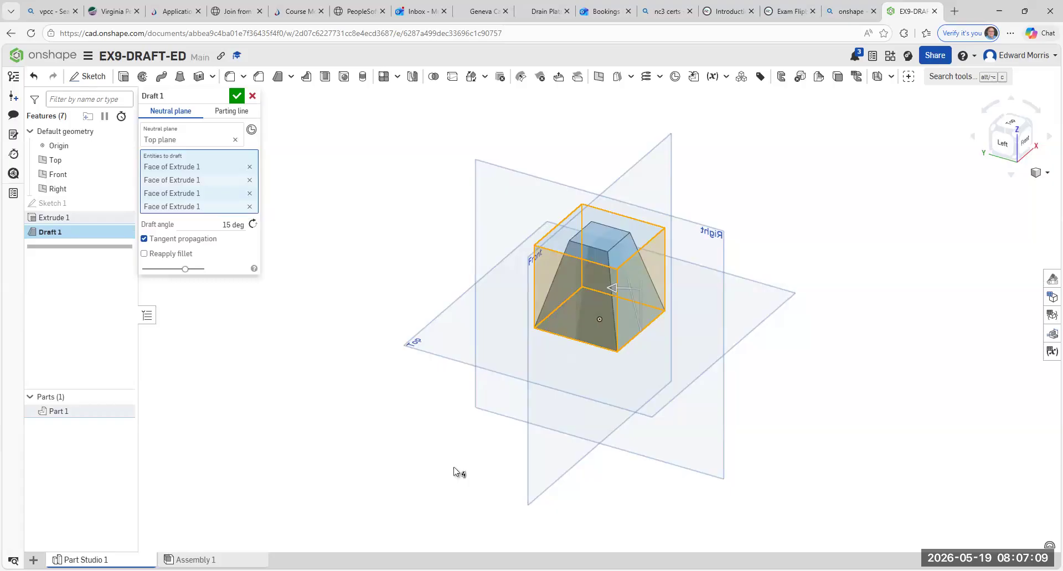
- Set the draft angle to 7 deg and apply the draft to the four side faces
left_click(230, 224)
key("BackSpace")
type("7 deg")
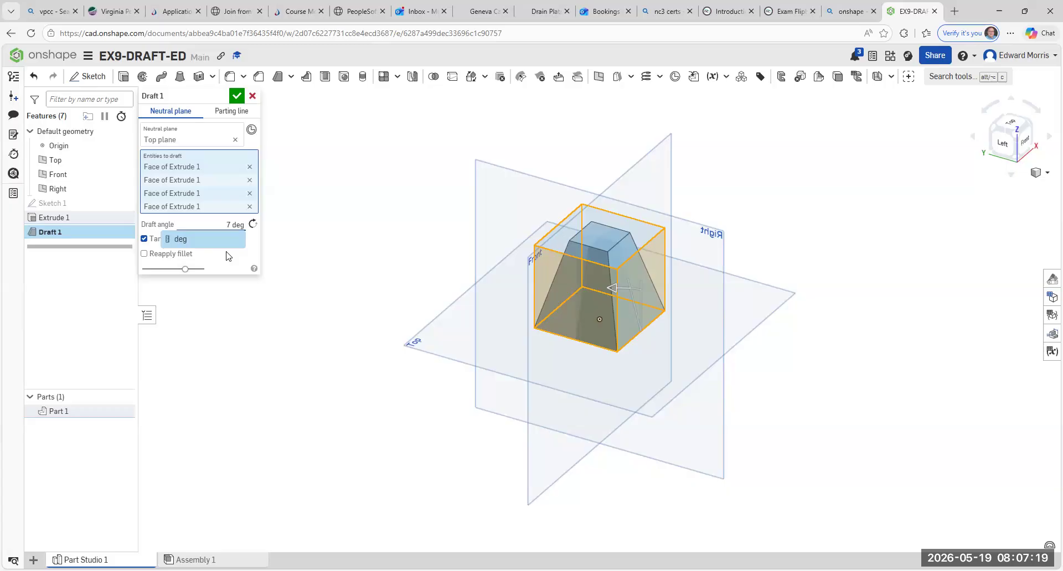
left_click(238, 98)
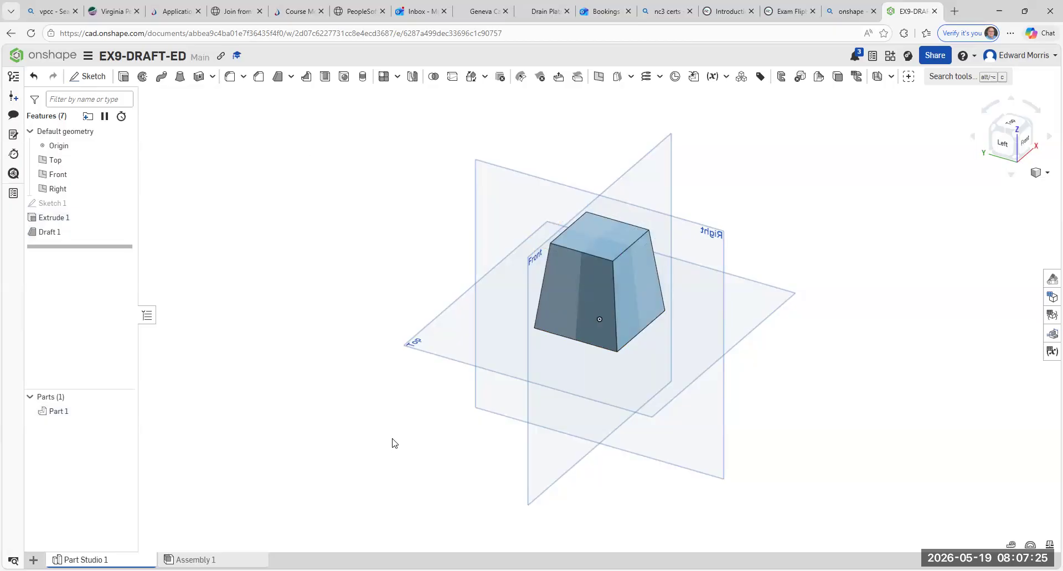
left_click(1006, 150)
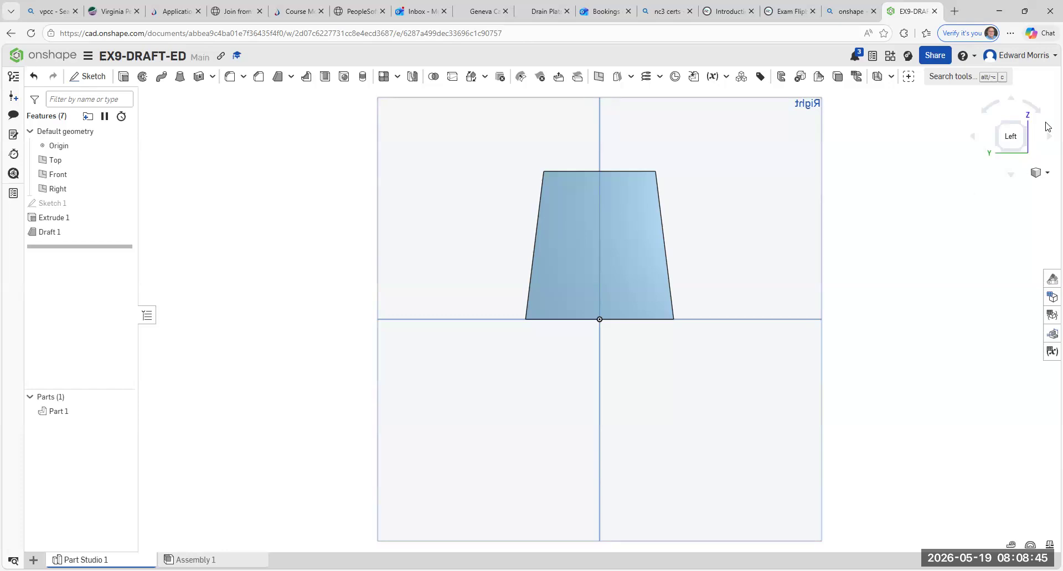
left_click(1025, 133)
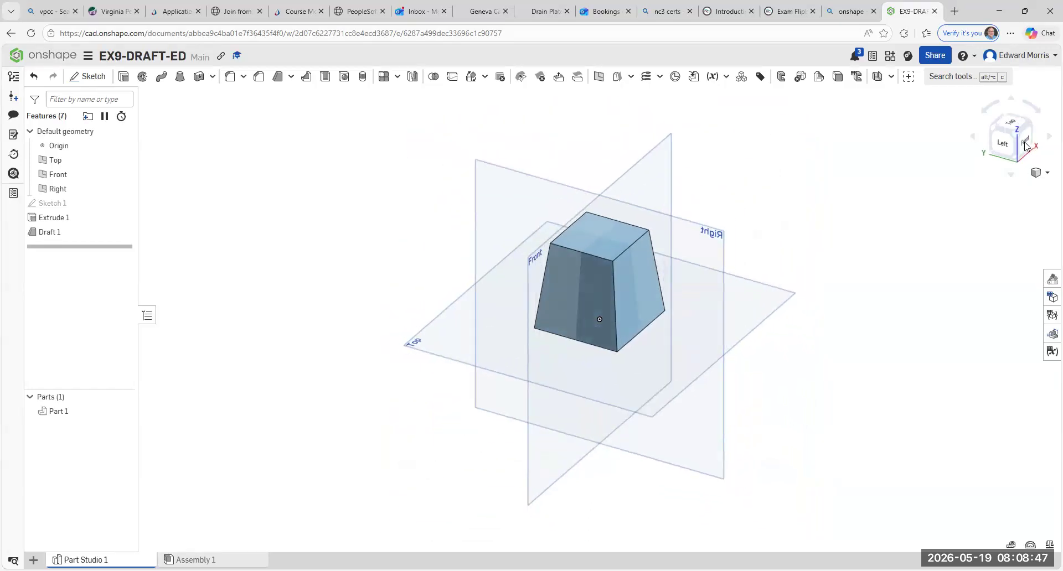
- Examine the drafted cube straight on from the front and right and from isometric corner views
left_click(1025, 149)
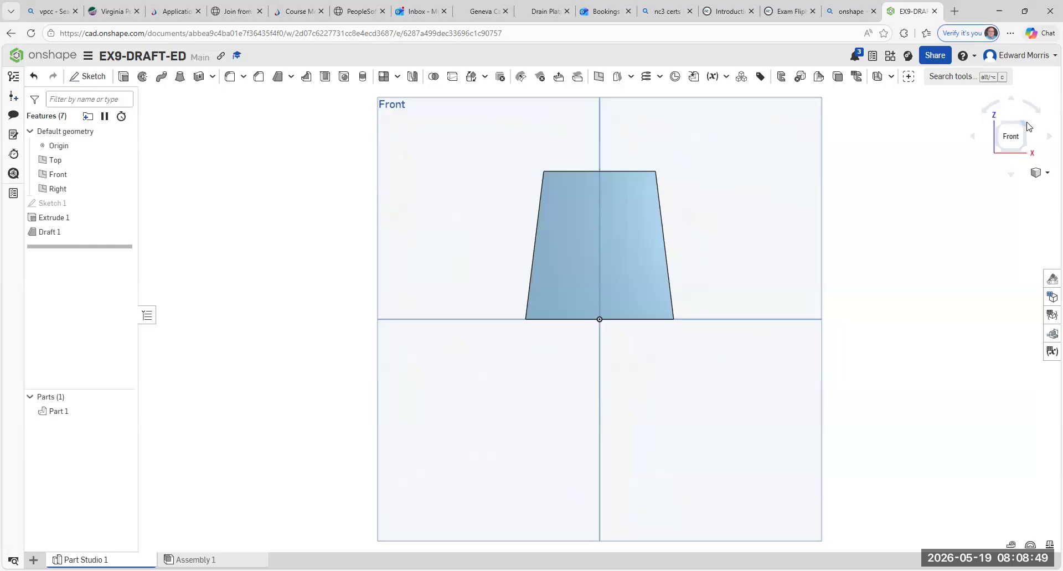
left_click(1027, 126)
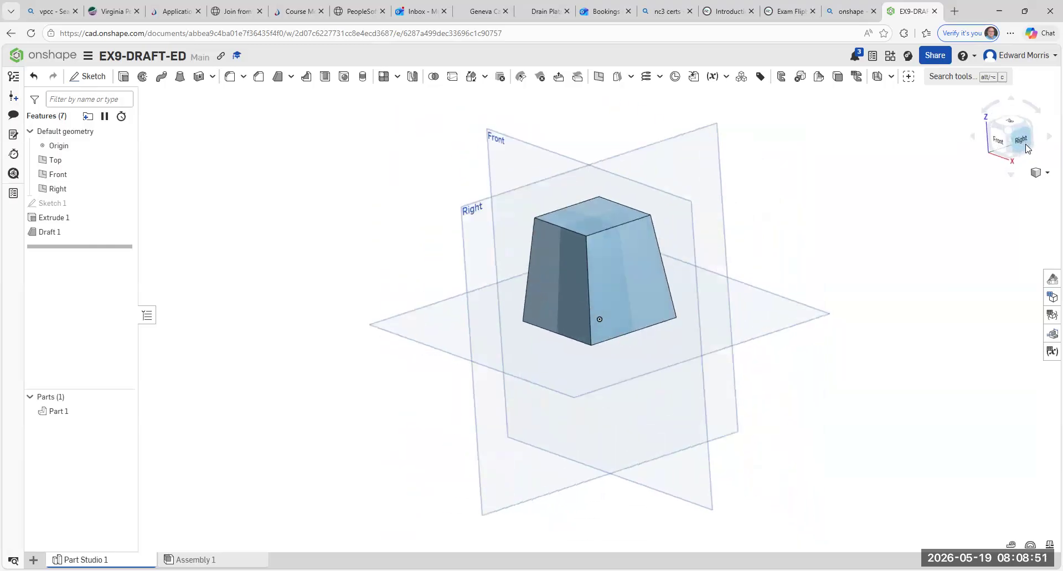
left_click(1025, 147)
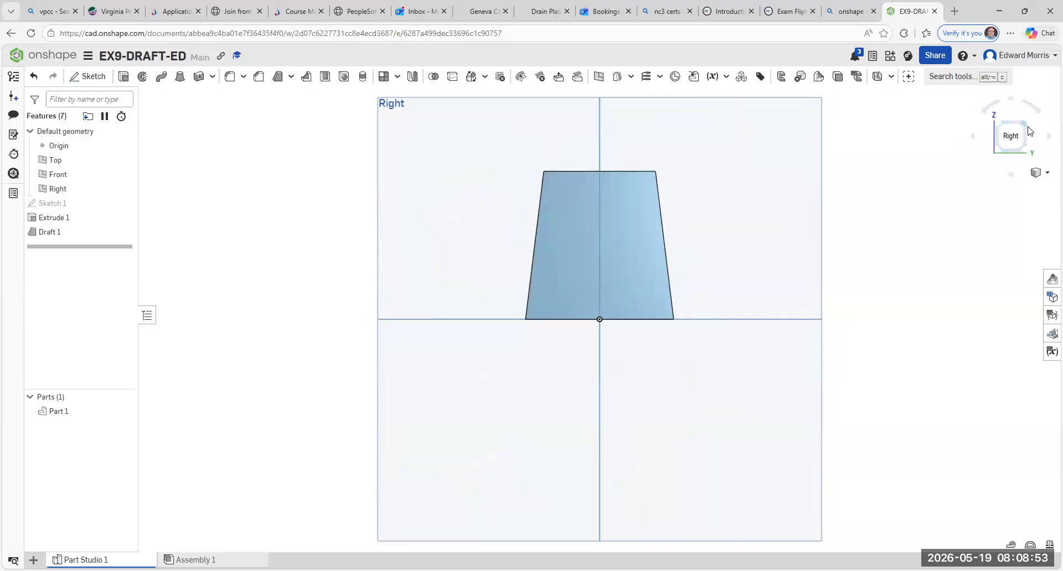
left_click(1029, 131)
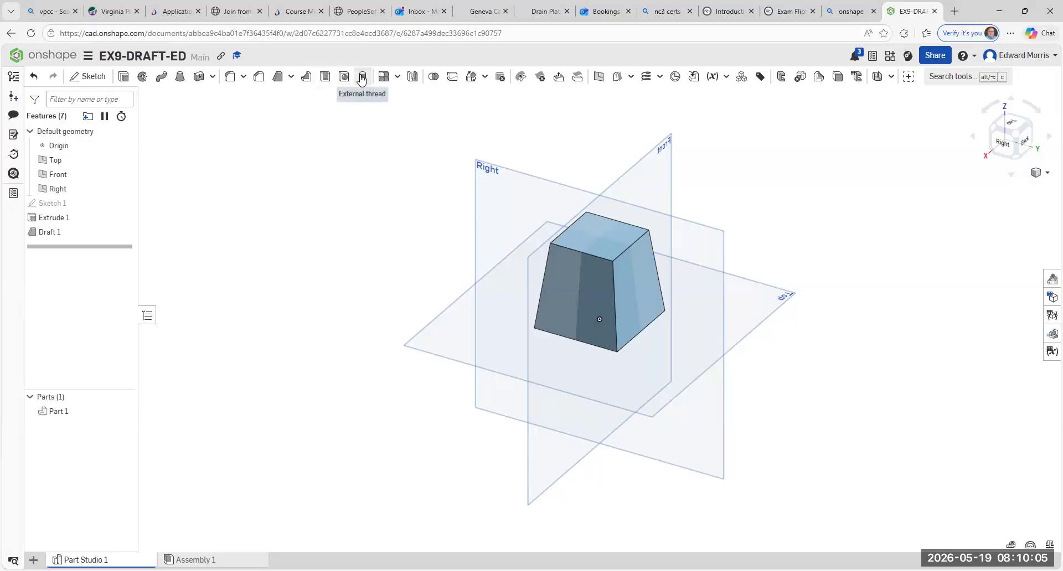
left_click(395, 78)
left_click(389, 80)
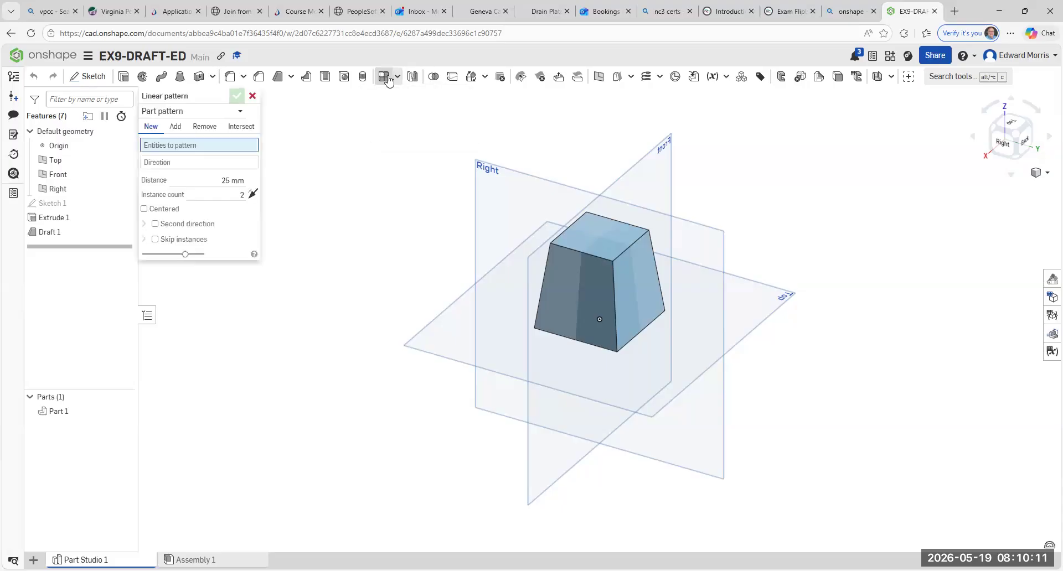
left_click(252, 97)
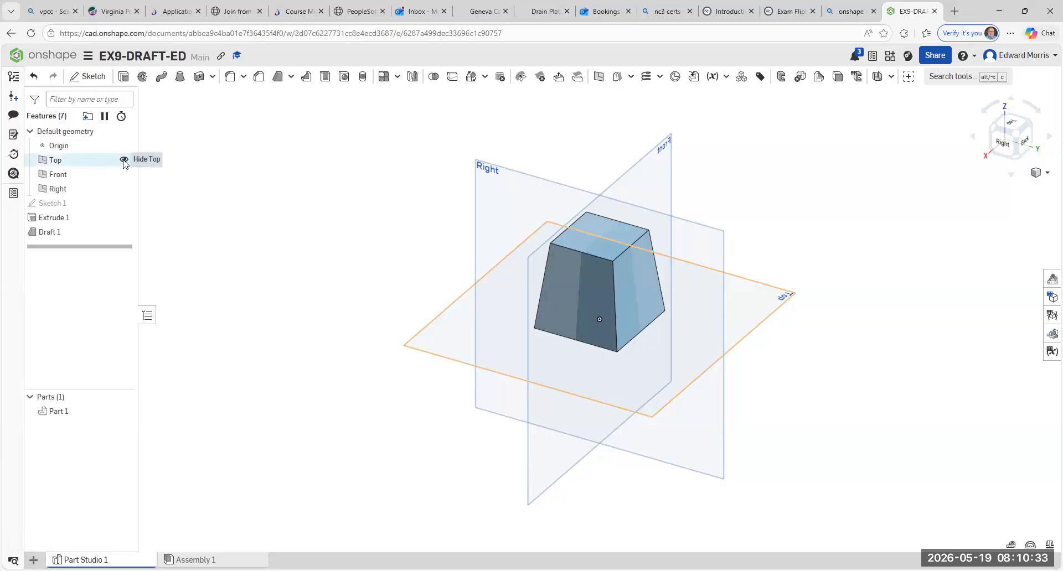
- Hide the Top, Front and Right default planes
left_click(124, 161)
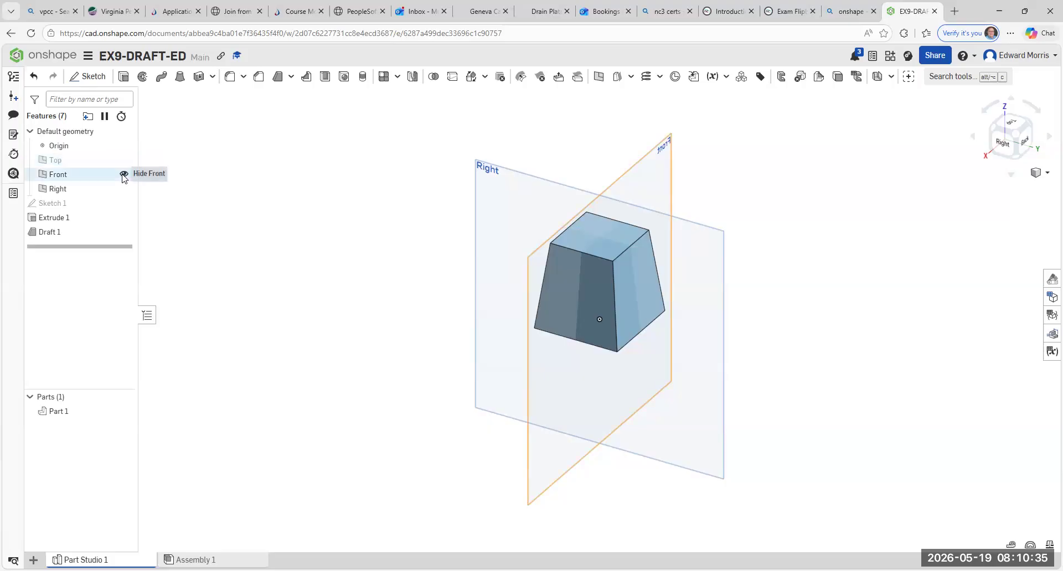
left_click(124, 175)
left_click(124, 189)
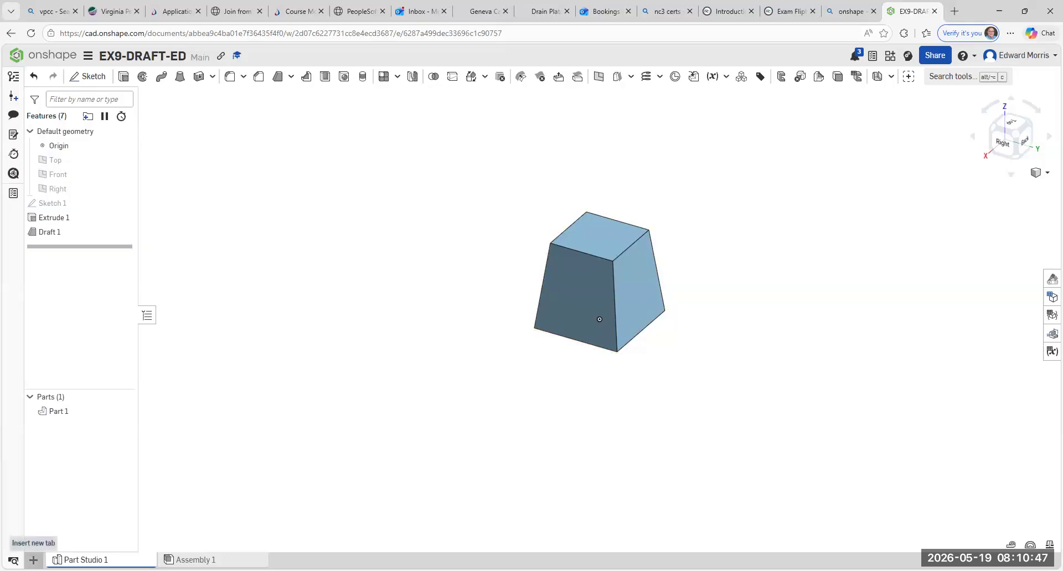
- Create a new drawing in the document from the ANSI_B_INCH.dwt template with no views
left_click(33, 560)
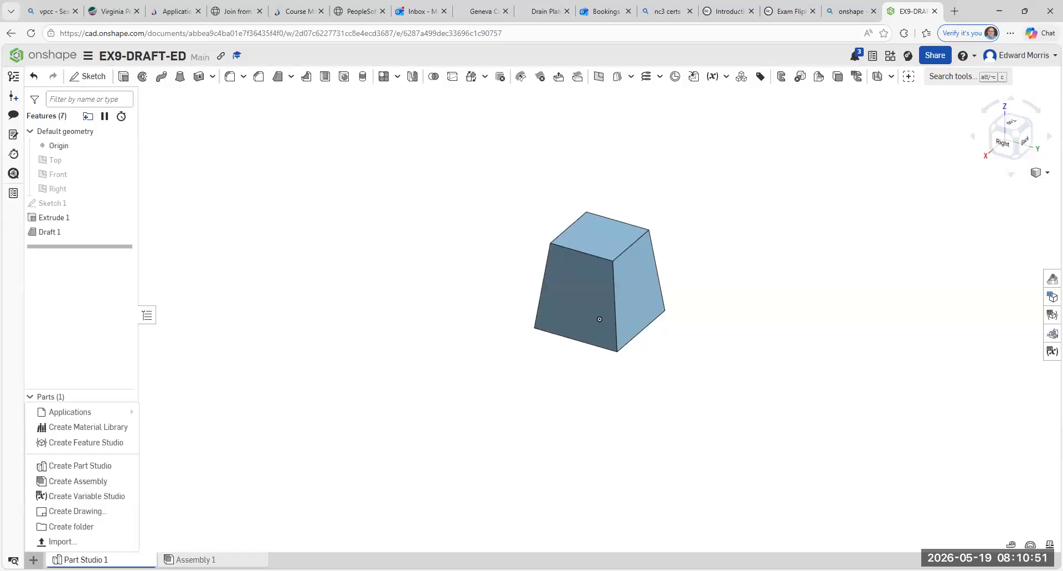
left_click(77, 510)
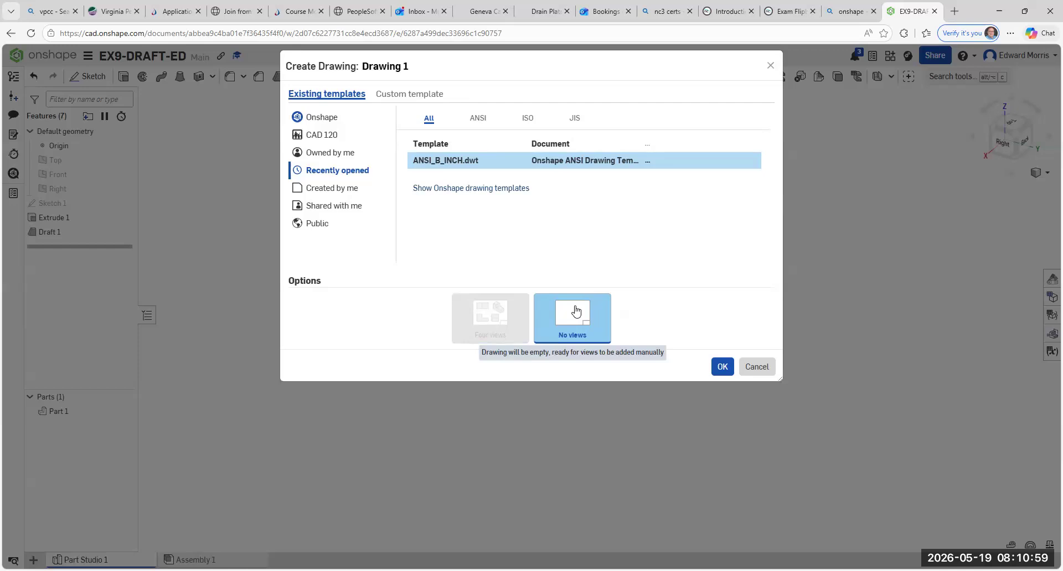
left_click(724, 368)
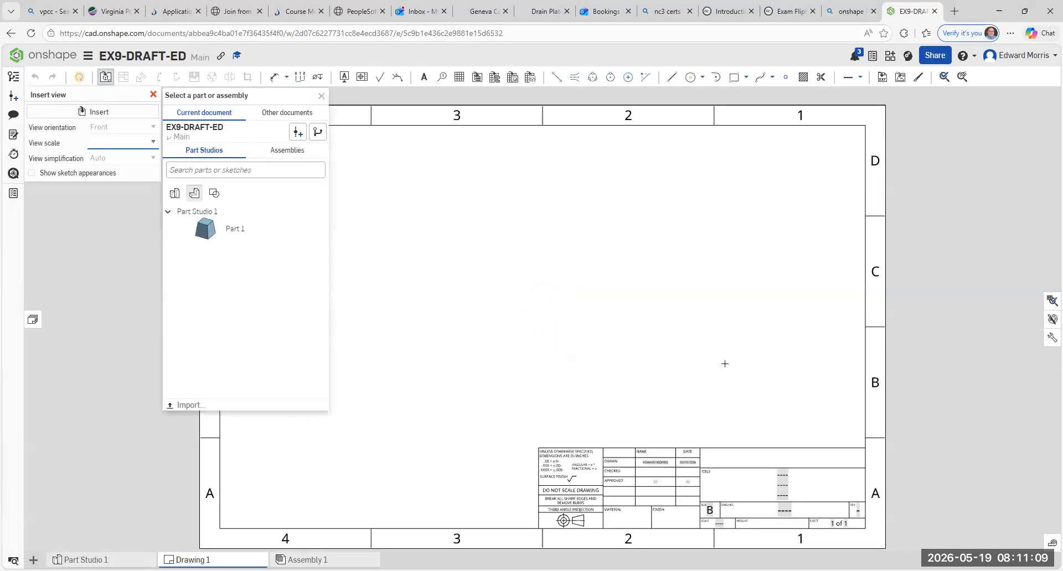
- Insert a 1:1 front view of Part 1 in the lower-left area of the sheet and project the top view above it
left_click(211, 232)
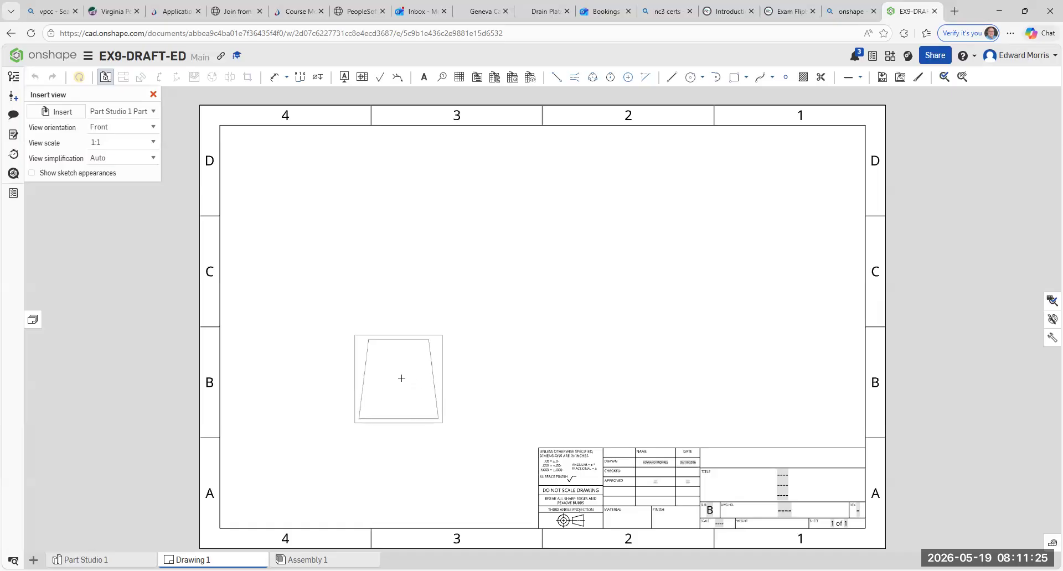
left_click(400, 378)
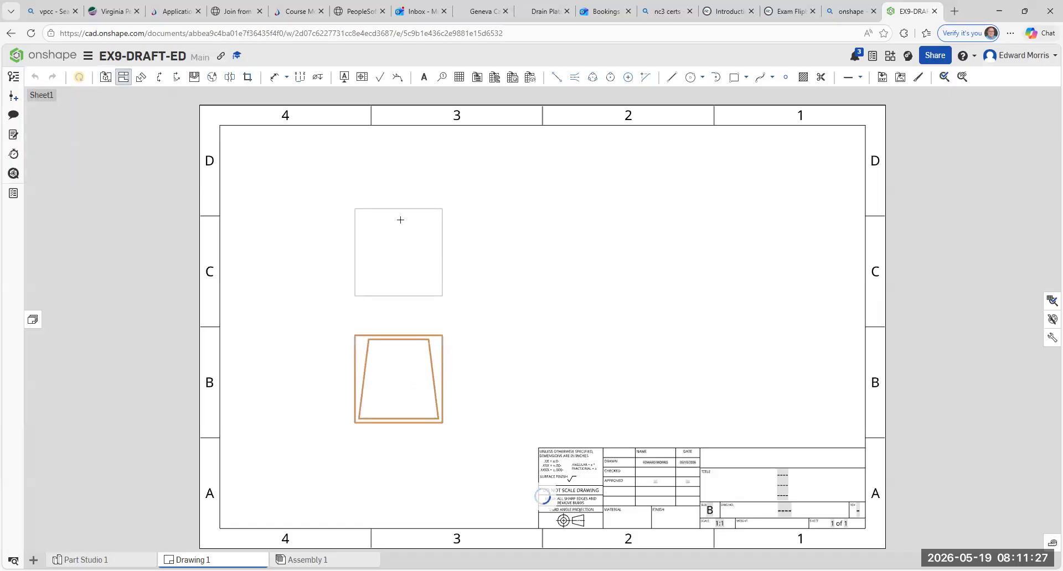
left_click(400, 208)
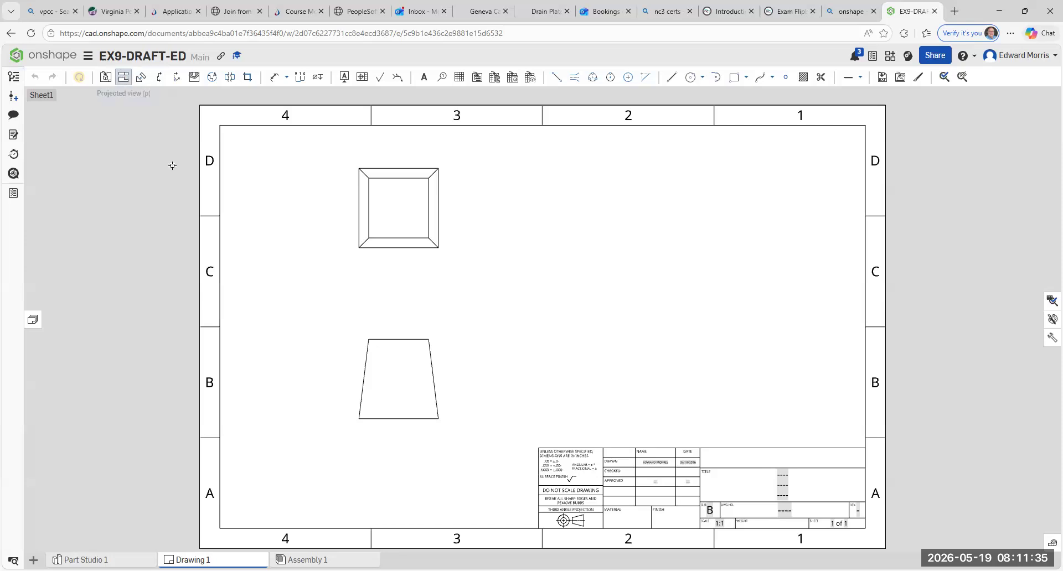
- Project a right side view and an isometric view from the front view, placing the isometric in the sheet's upper-right area
left_click(441, 348)
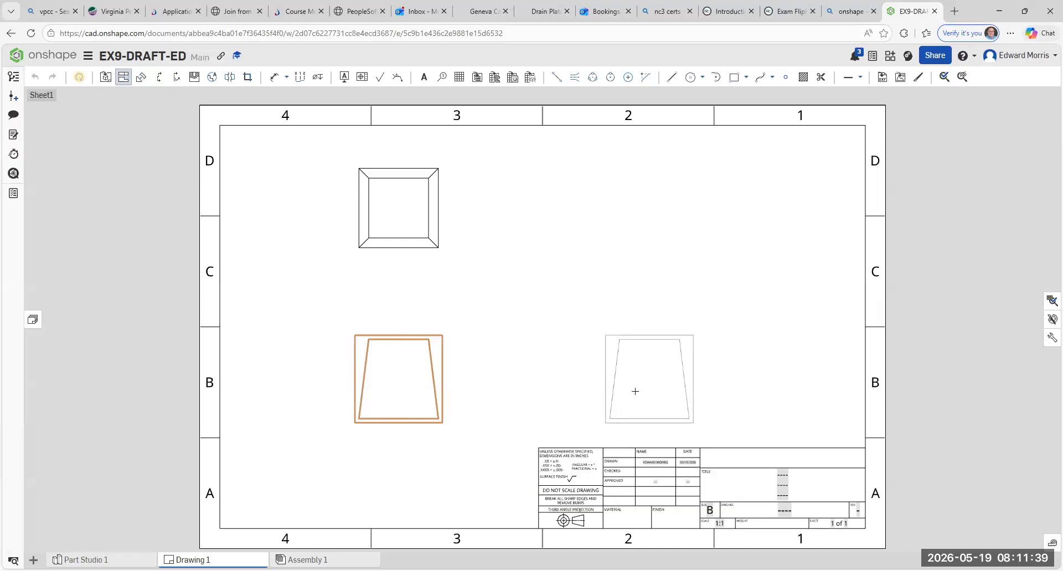
left_click(634, 391)
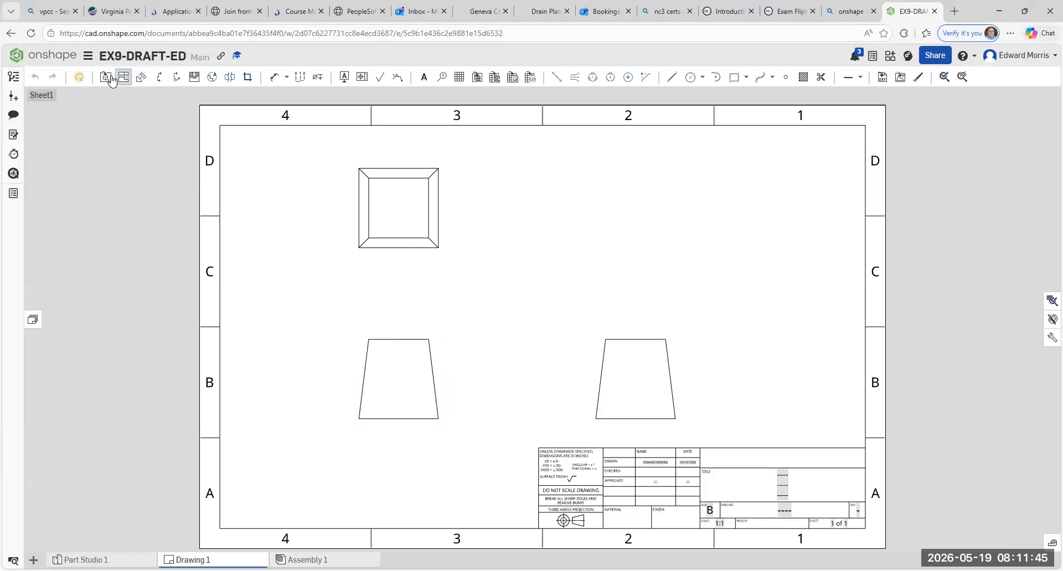
left_click(379, 322)
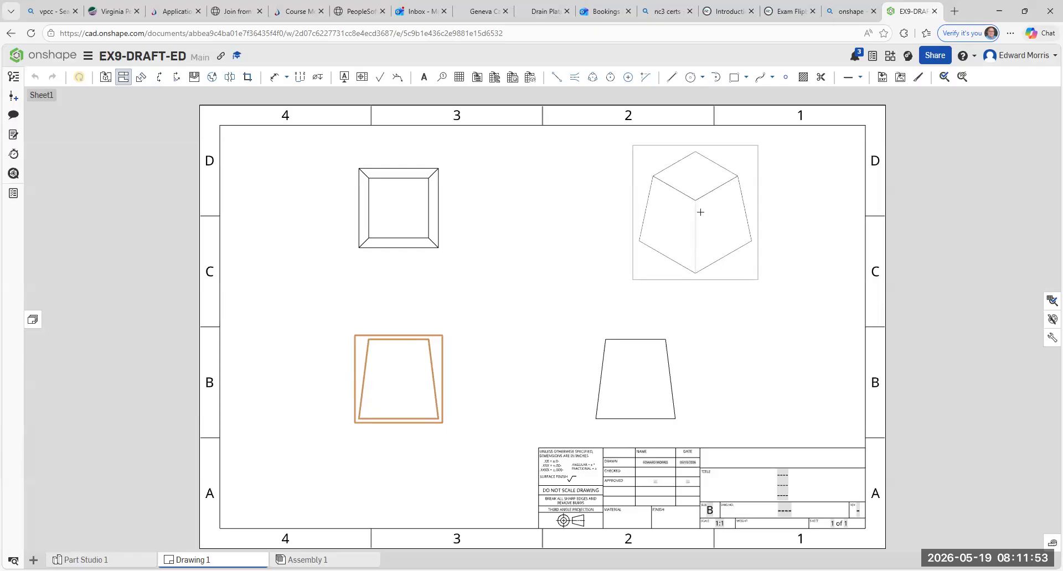
left_click(752, 210)
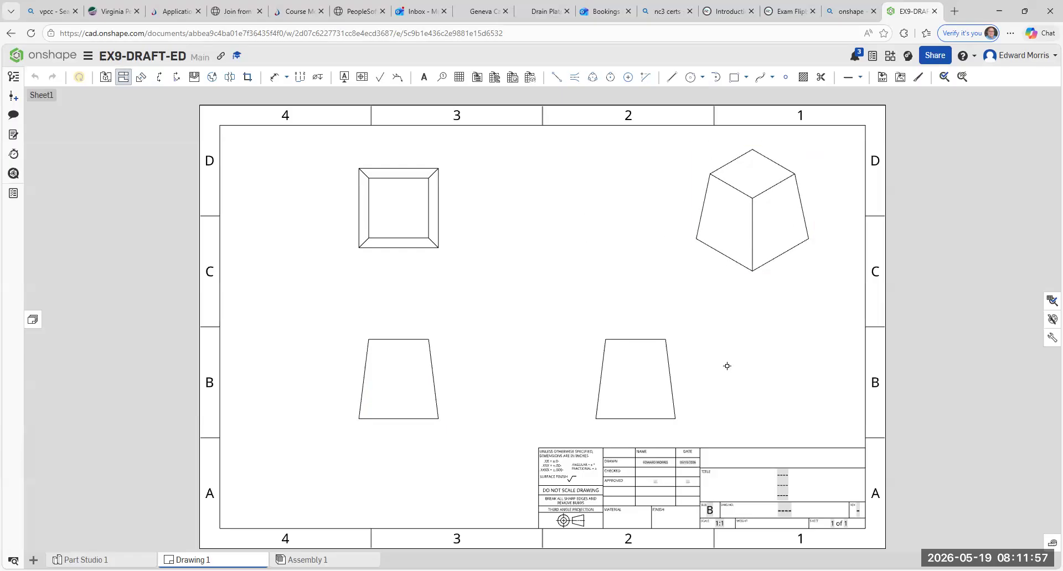
key("Escape")
- Display the isometric view on the sheet as a shaded view
right_click(700, 190)
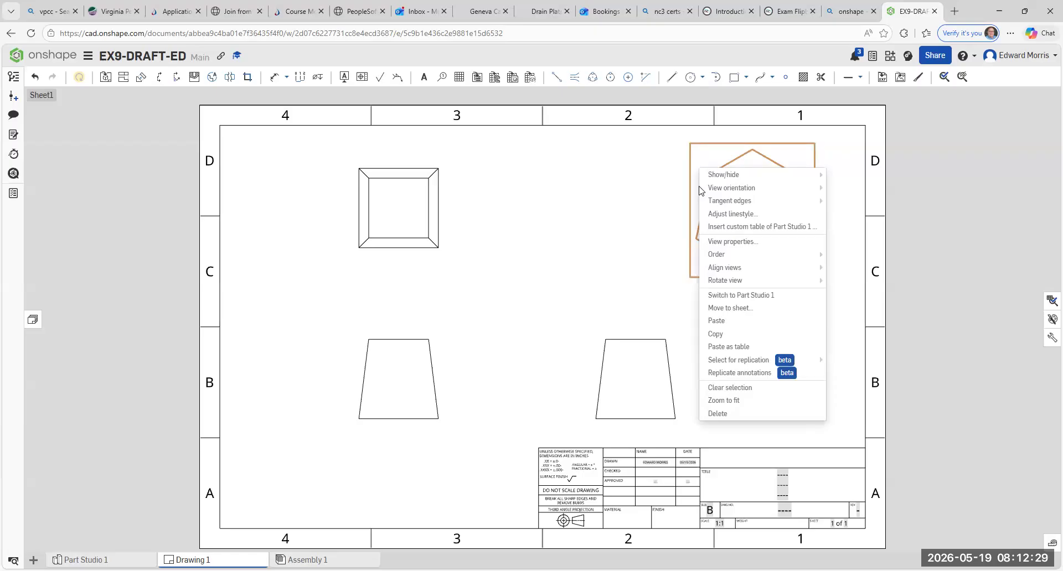
mouse_move(716, 174)
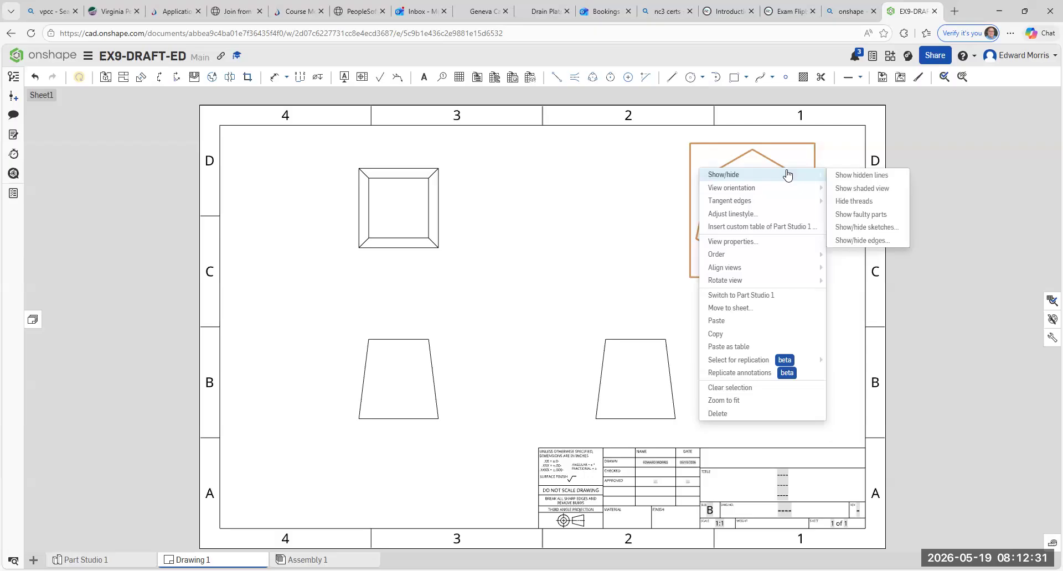
left_click(861, 190)
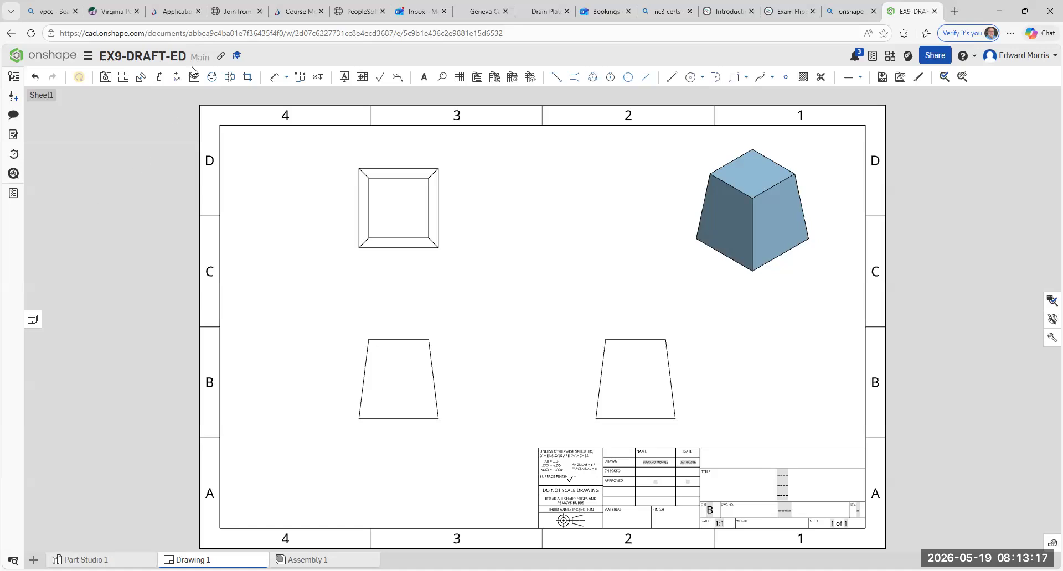
- Dimension the overall width of the base in the top view, placing the dimension below the view
left_click(286, 77)
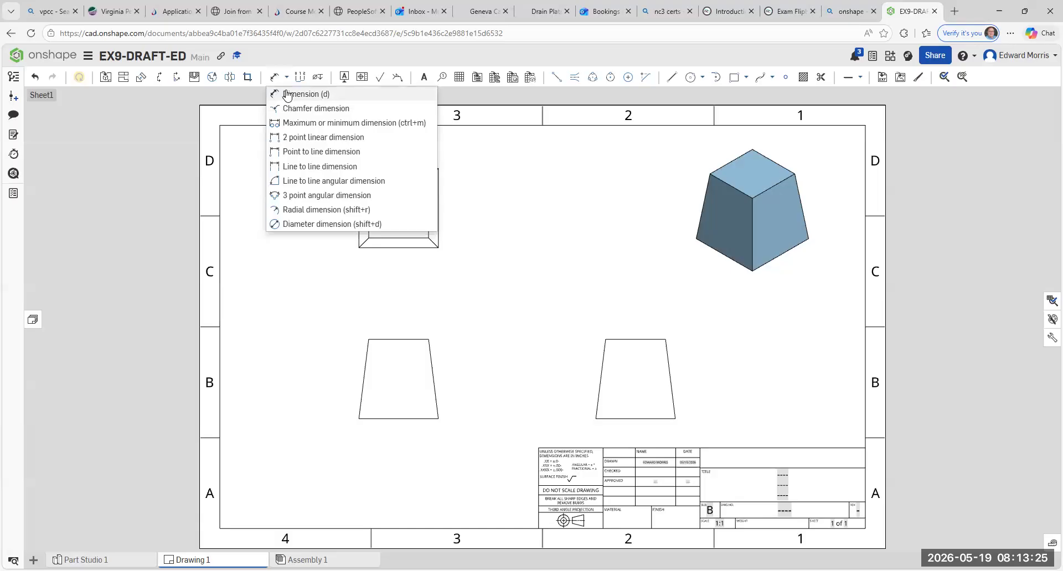
left_click(288, 94)
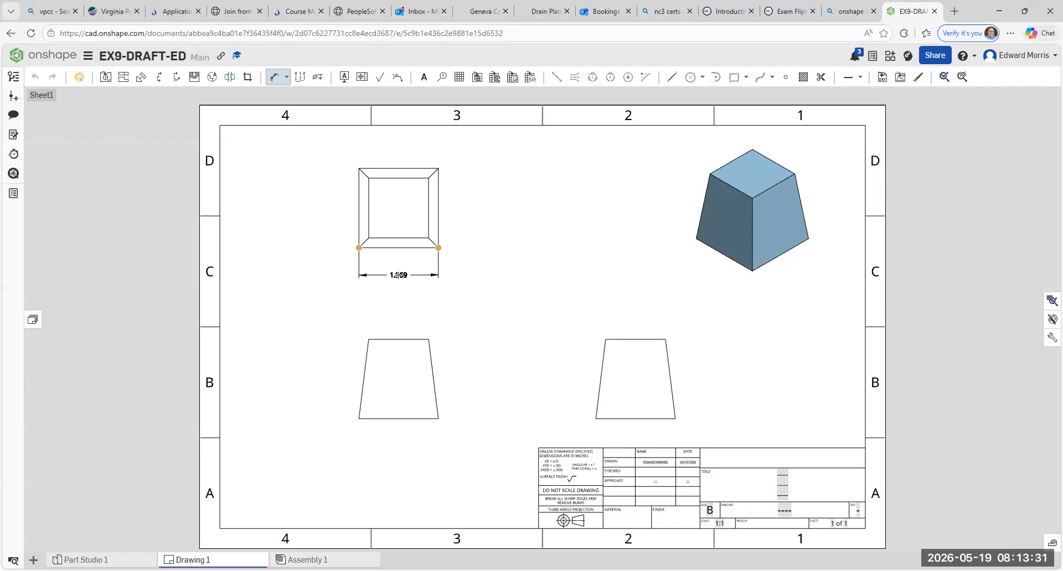
left_click(398, 273)
key("Escape")
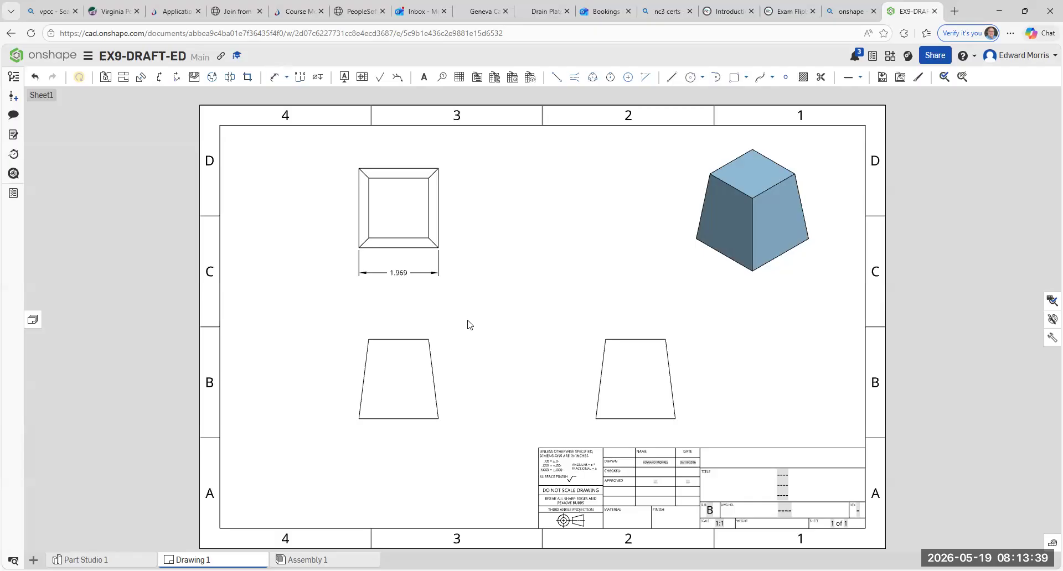
- Set the units of the top view's width dimension to millimeters
double_click(400, 272)
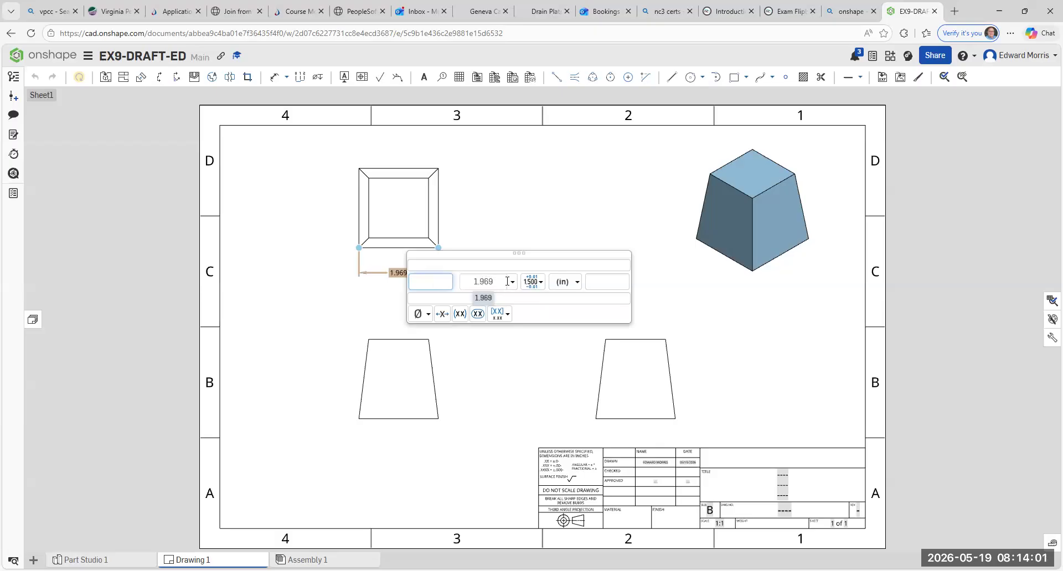
left_click(542, 284)
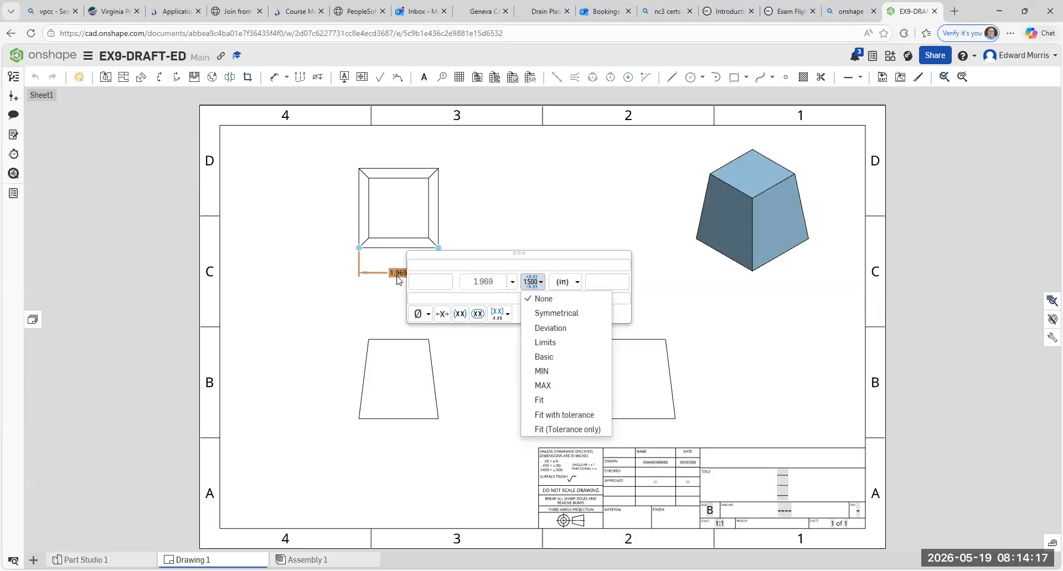
left_click(578, 283)
left_click(579, 299)
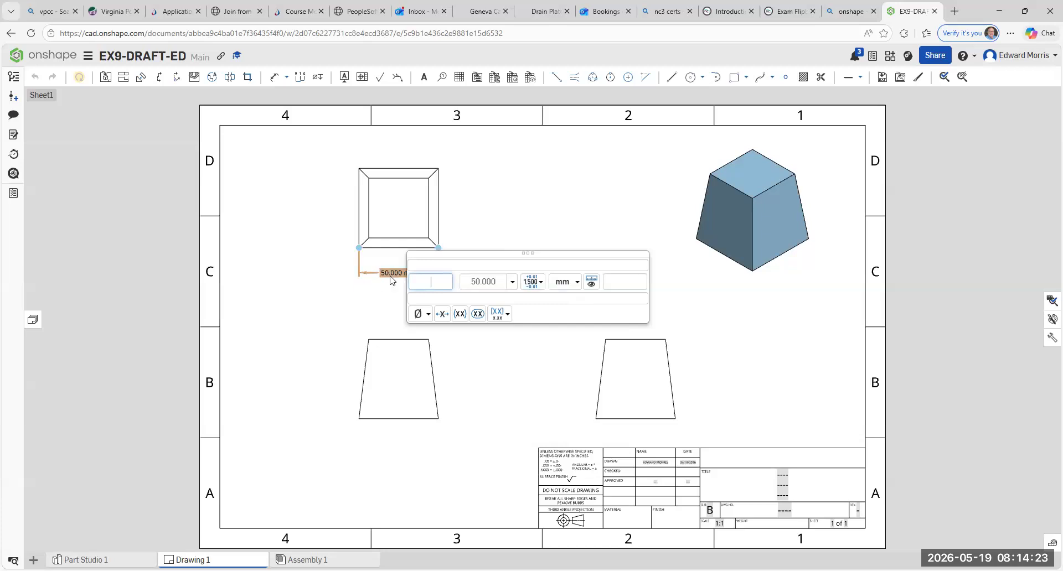
left_click(575, 283)
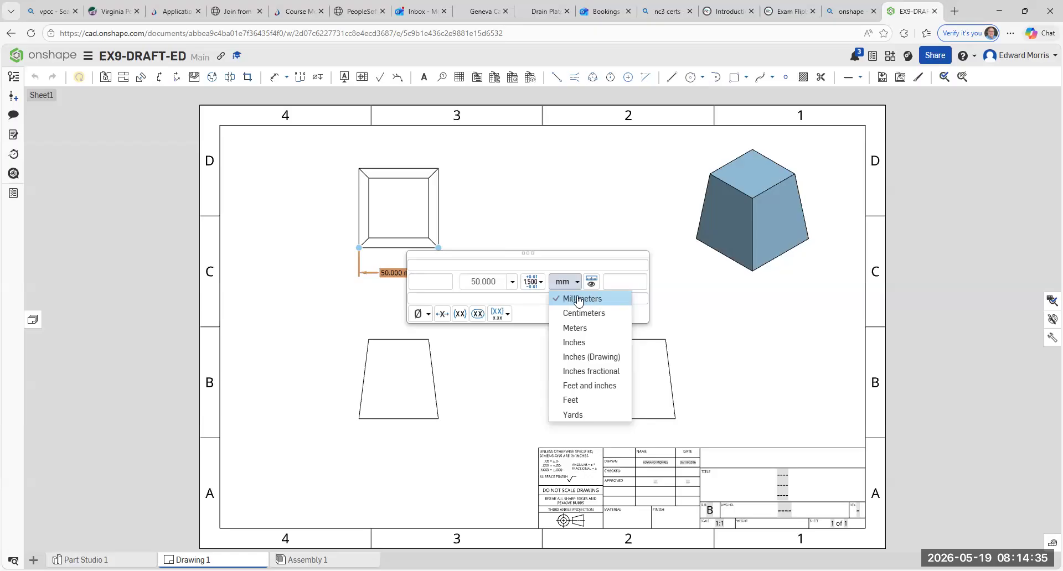
left_click(533, 284)
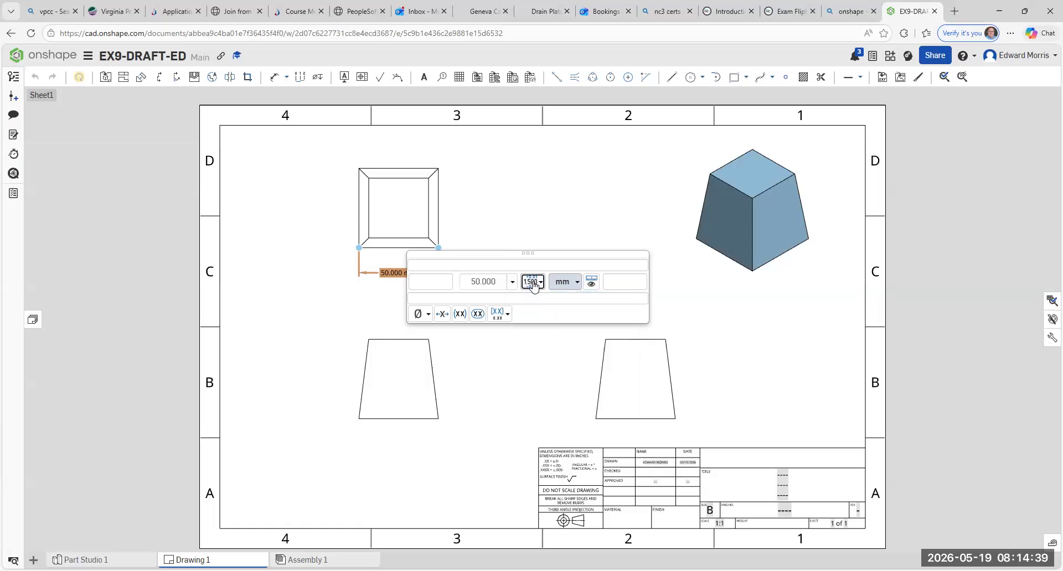
- Give the top view's width dimension a symmetrical tolerance of ±1.000 mm
left_click(533, 283)
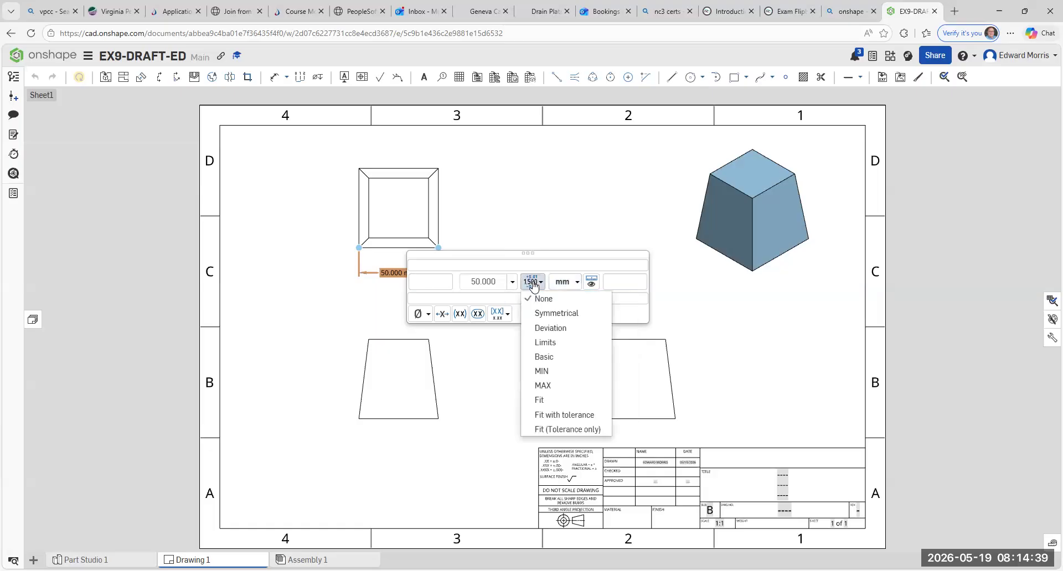
left_click(557, 313)
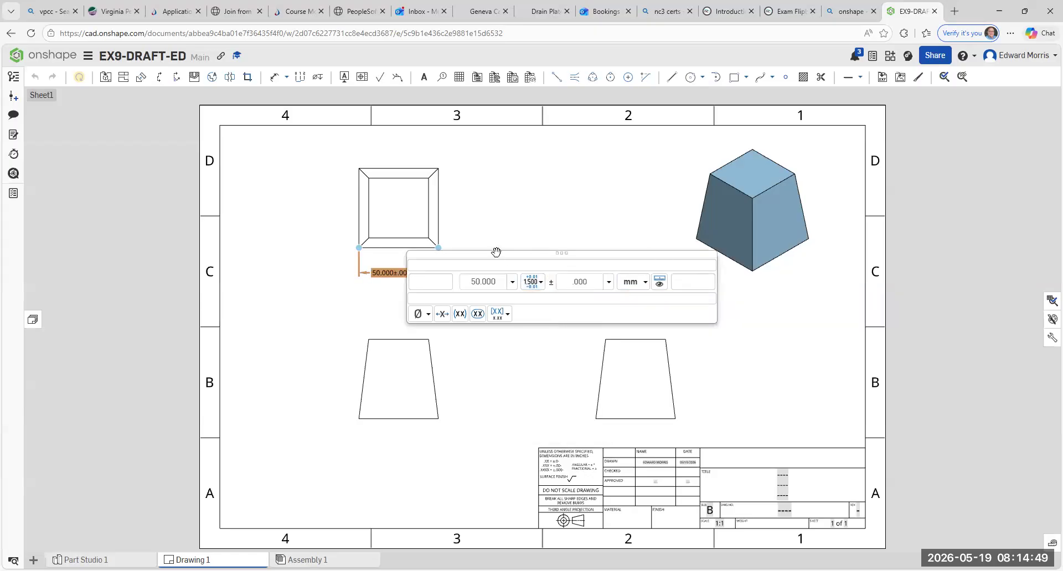
left_click_drag(499, 254, 551, 282)
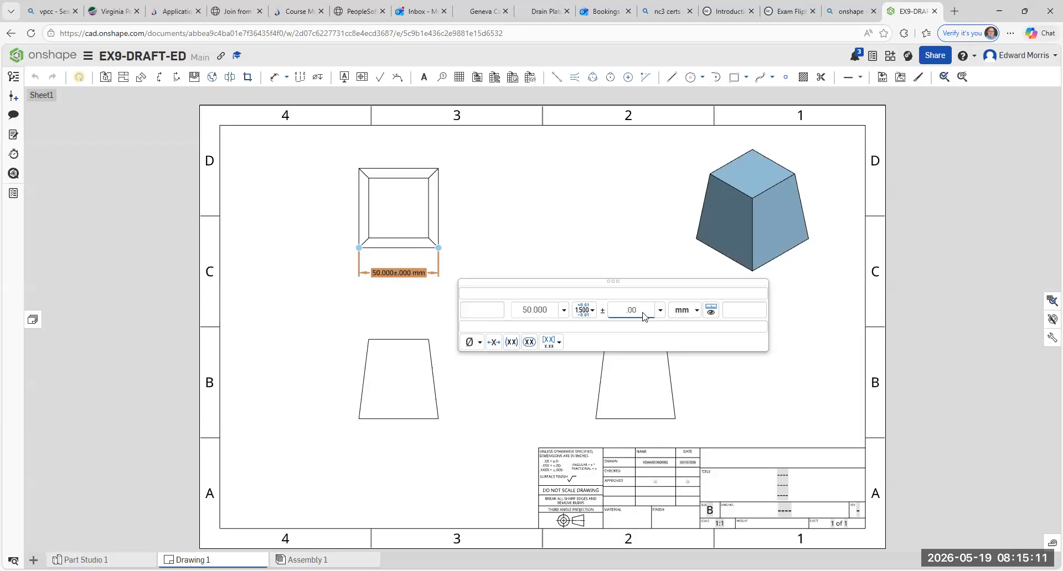
type("6")
key("BackSpace")
key("BackSpace")
key("BackSpace")
type("1.000")
left_click(298, 247)
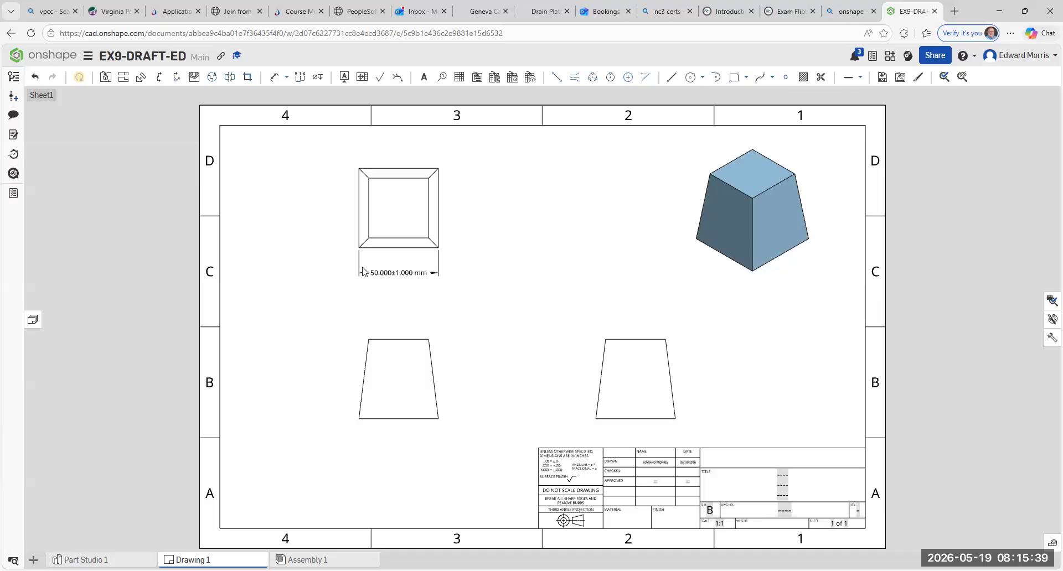
scroll(362, 267, "up", 3)
scroll(461, 307, "up", 5)
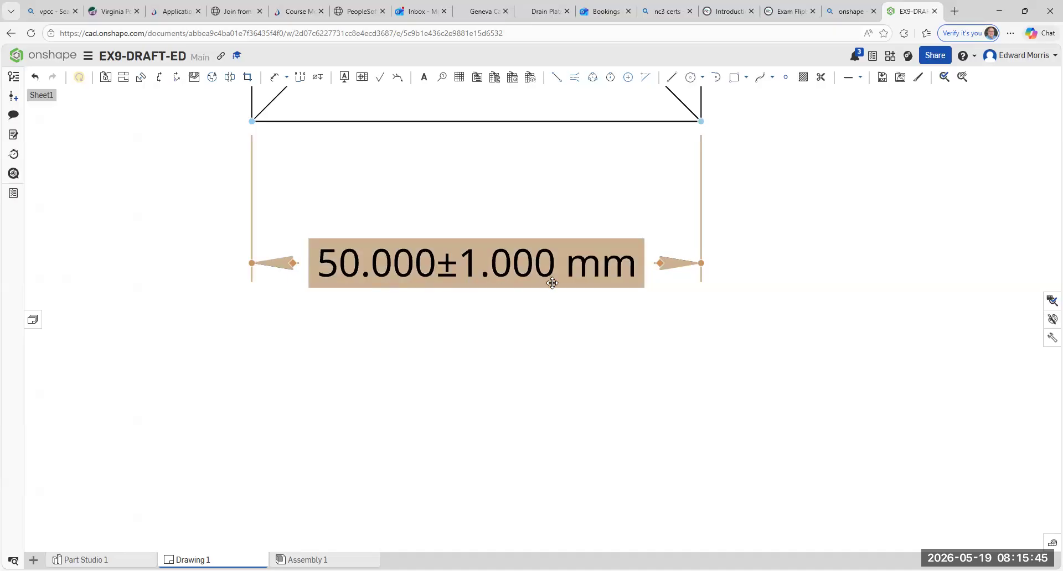
scroll(553, 284, "down", 1)
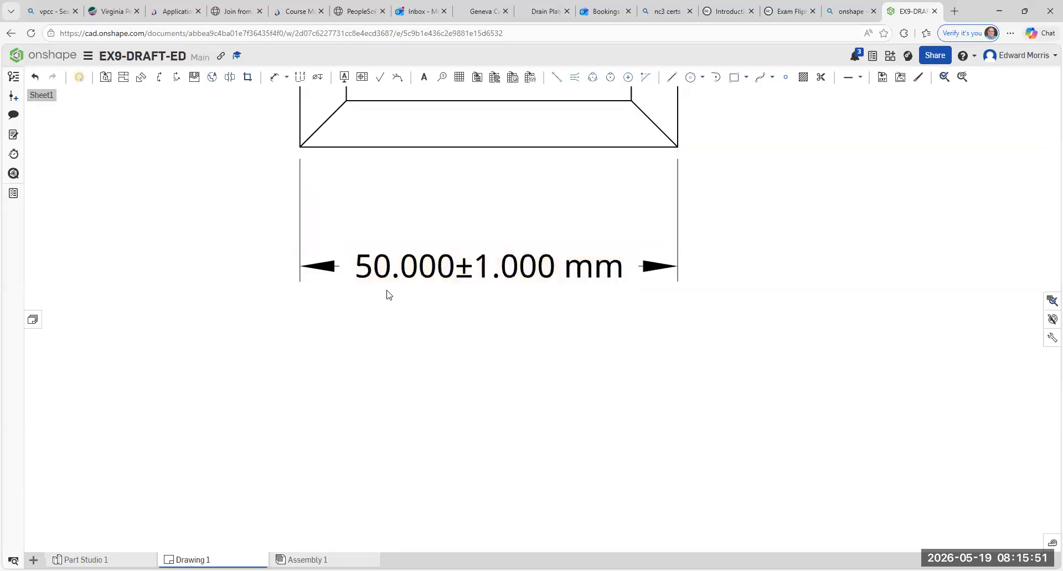
- Dimension the overall height of the top view between its outer right corners, placing the dimension to the right of the view
scroll(387, 293, "down", 1)
scroll(494, 286, "up", 1)
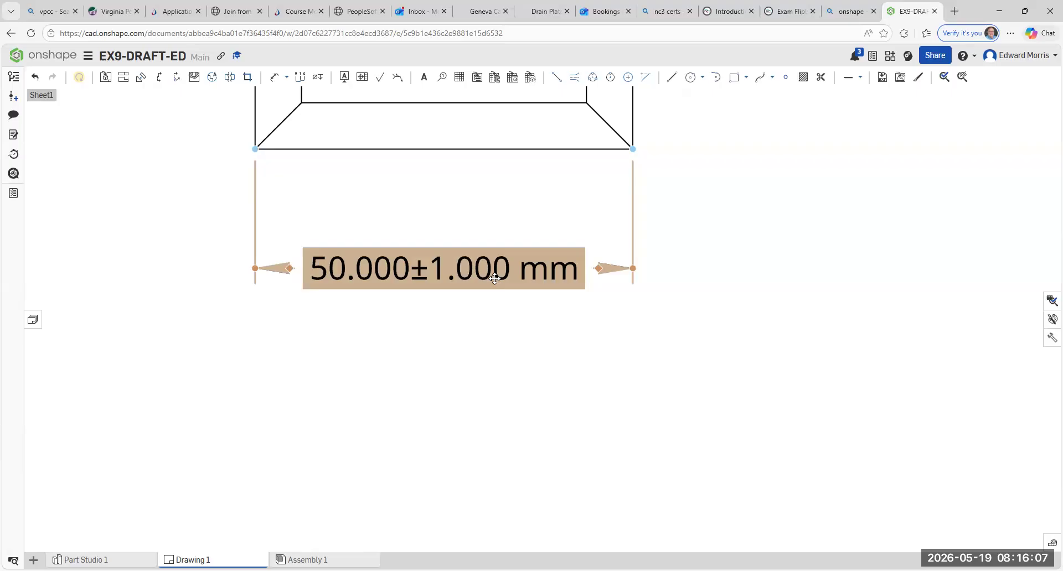
left_click(559, 331)
scroll(566, 350, "down", 2)
scroll(648, 337, "down", 2)
mouse_move(692, 327)
middle_mouse_down()
mouse_move(506, 325)
mouse_move(436, 342)
middle_mouse_up()
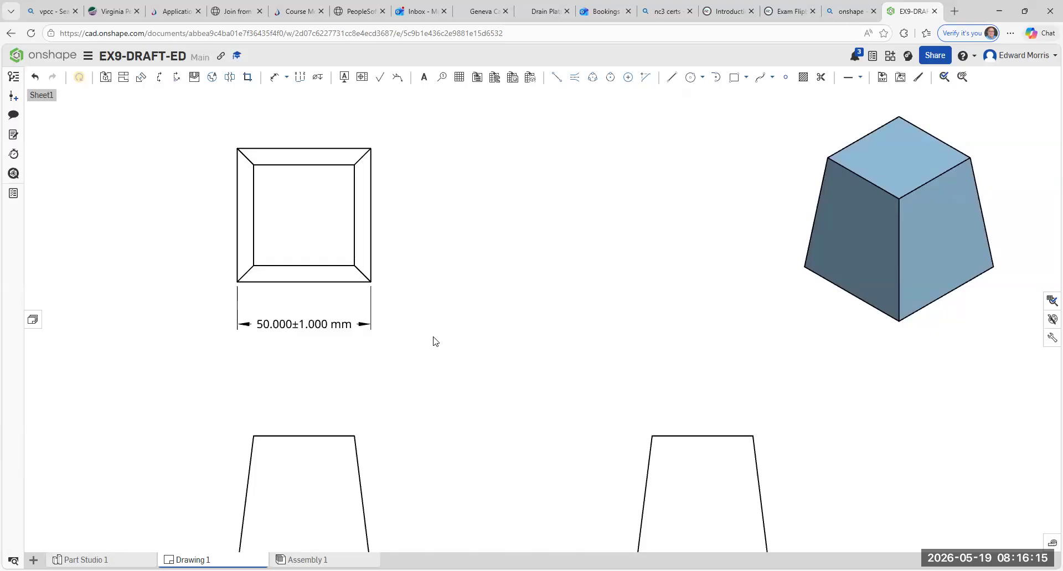
left_click(287, 78)
left_click(301, 94)
left_click(370, 282)
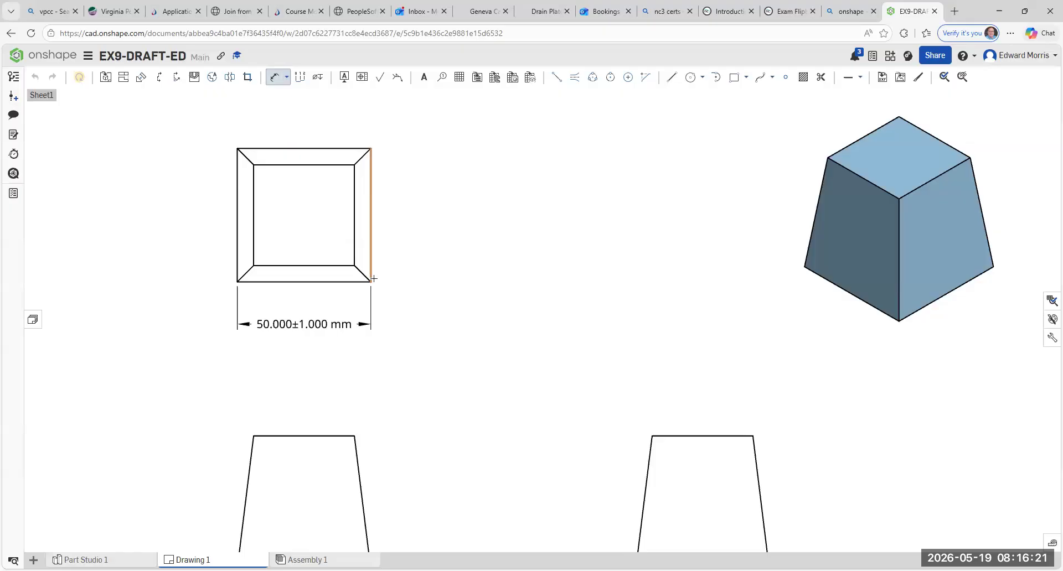
left_click(371, 148)
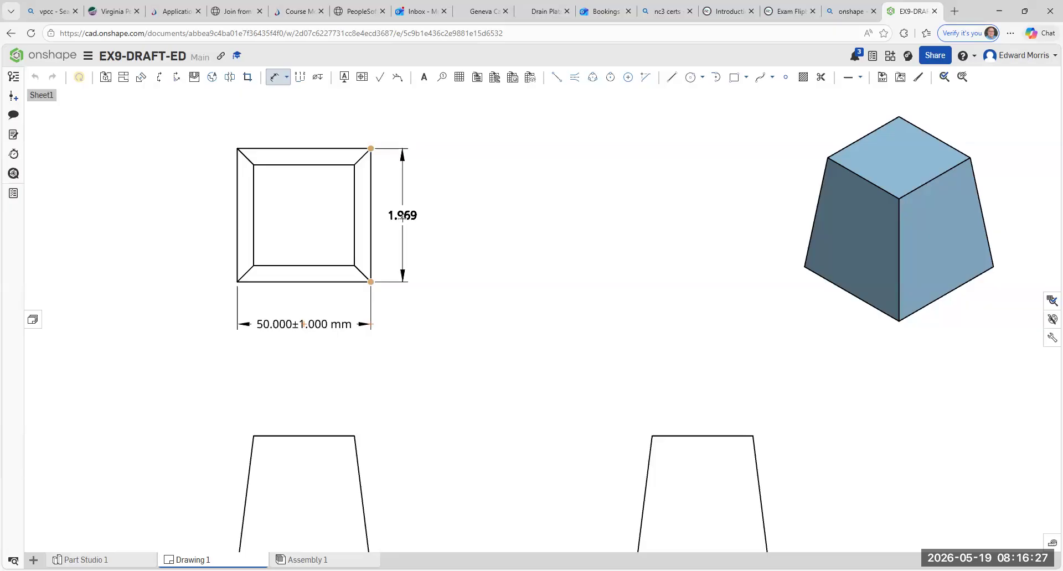
left_click(403, 216)
left_click(432, 194)
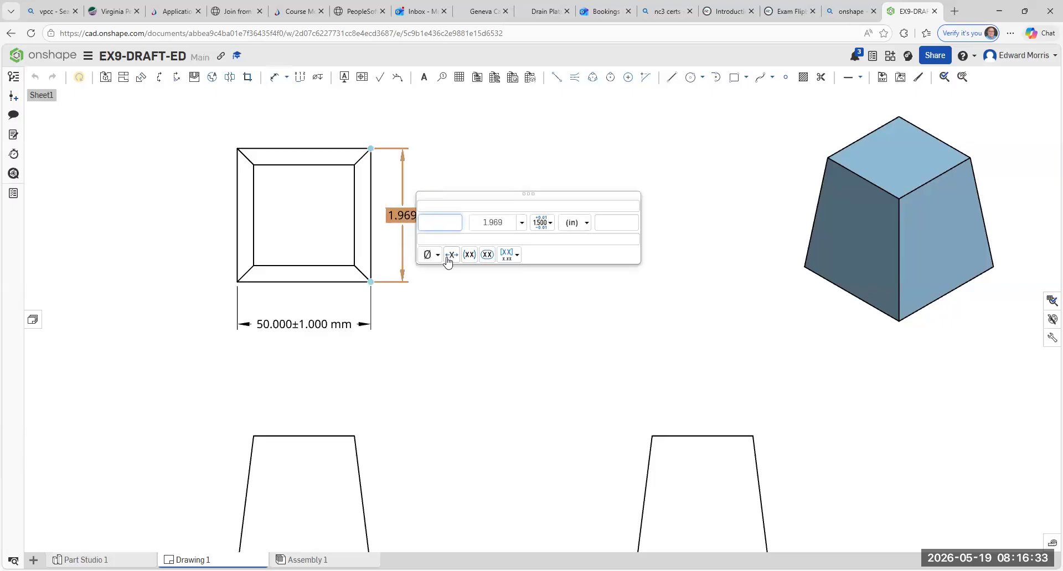
left_click(479, 177)
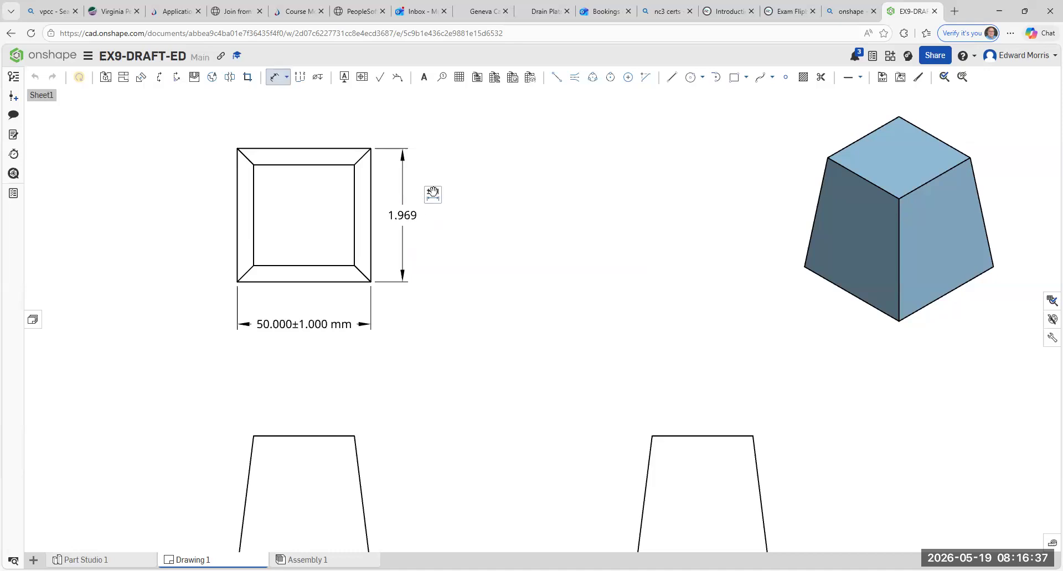
left_click(433, 194)
left_click(447, 158)
left_click(434, 190)
left_click(489, 326)
- Set the units of the height dimension on the top view's right side to millimeters
left_click(433, 194)
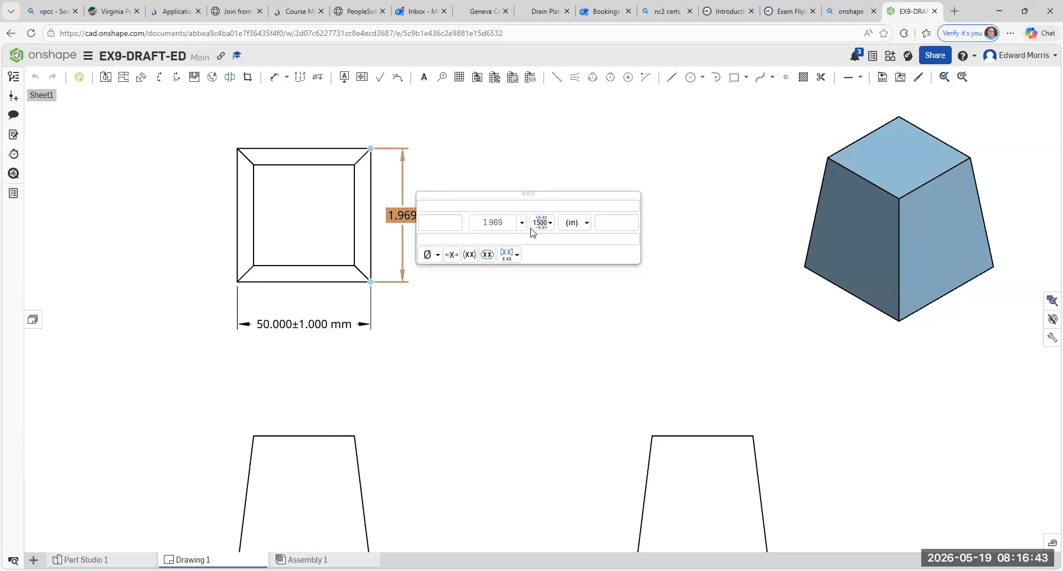
left_click(587, 225)
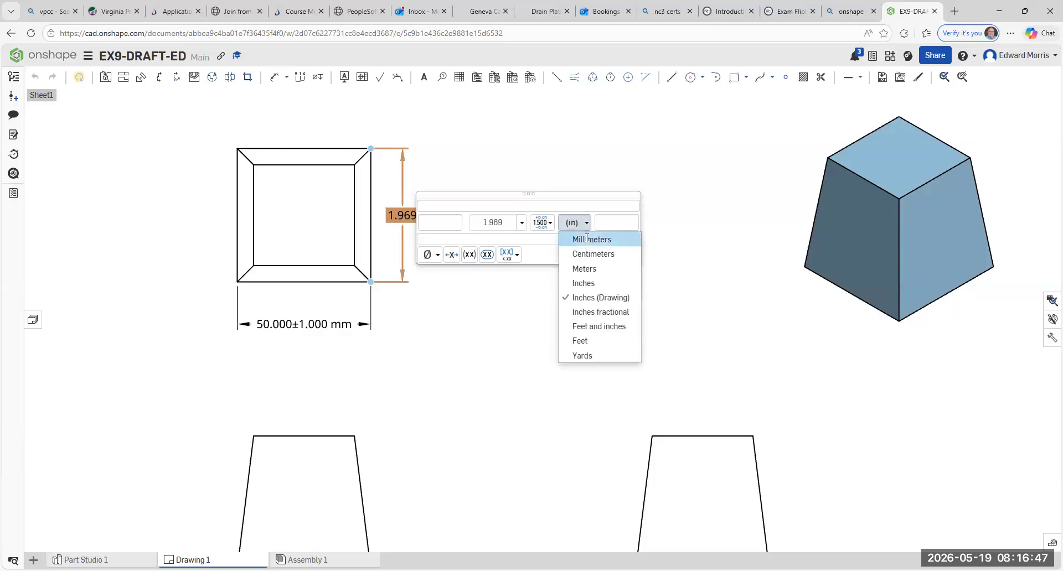
left_click(588, 241)
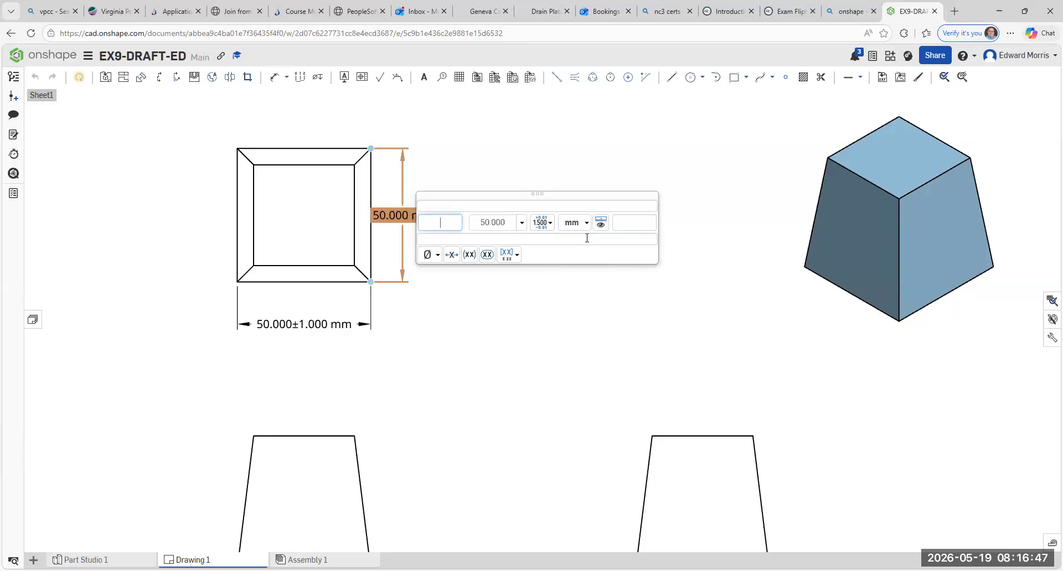
- Give the top view's right-side height dimension a Deviation tolerance of +2.000 and -1.000 mm
left_click(543, 224)
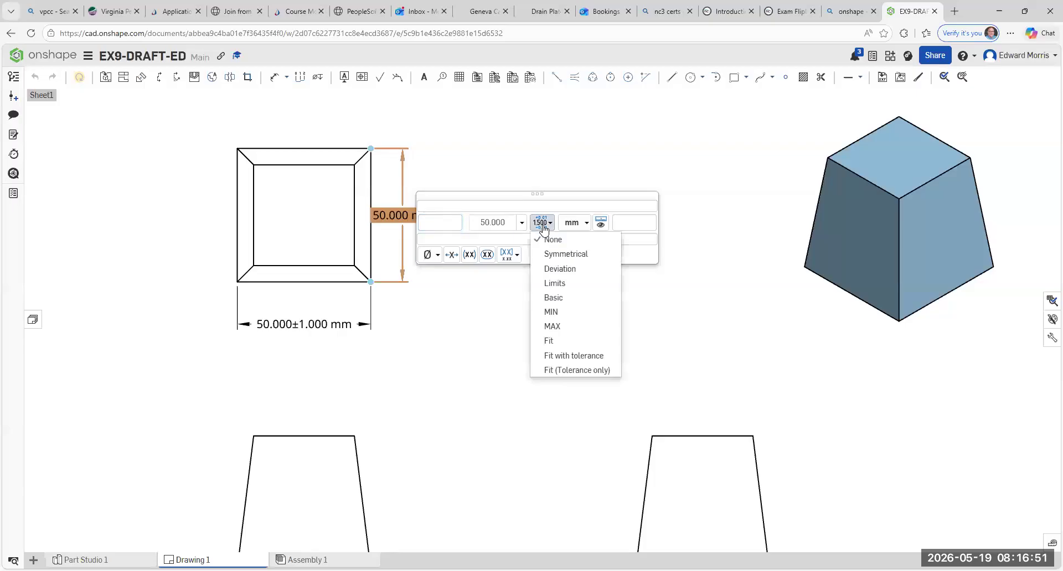
left_click(555, 273)
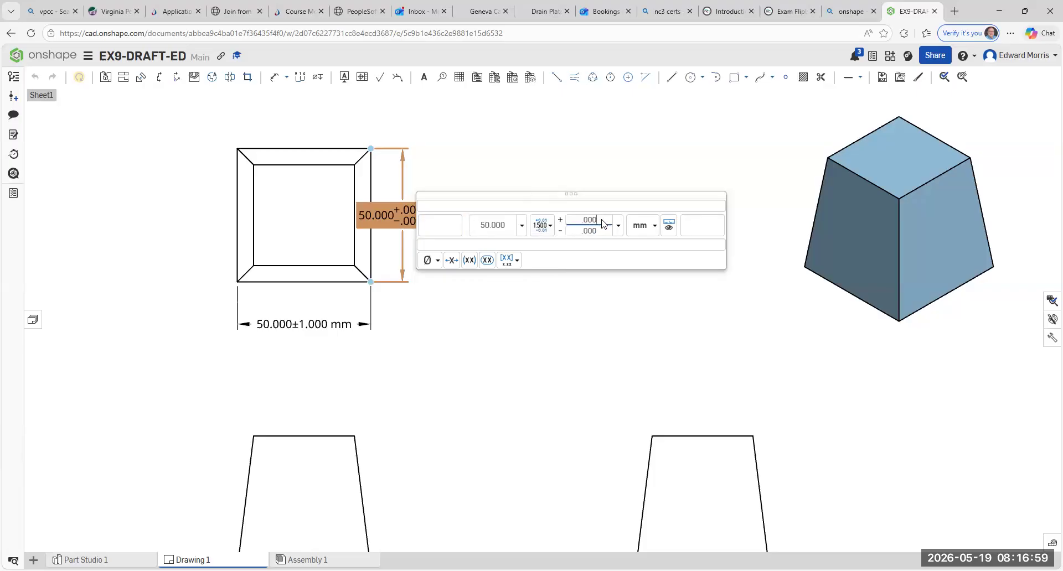
key("BackSpace")
key("BackSpace")
key("BackSpace")
type("2.000")
left_click(603, 235)
key("BackSpace")
key("BackSpace")
key("BackSpace")
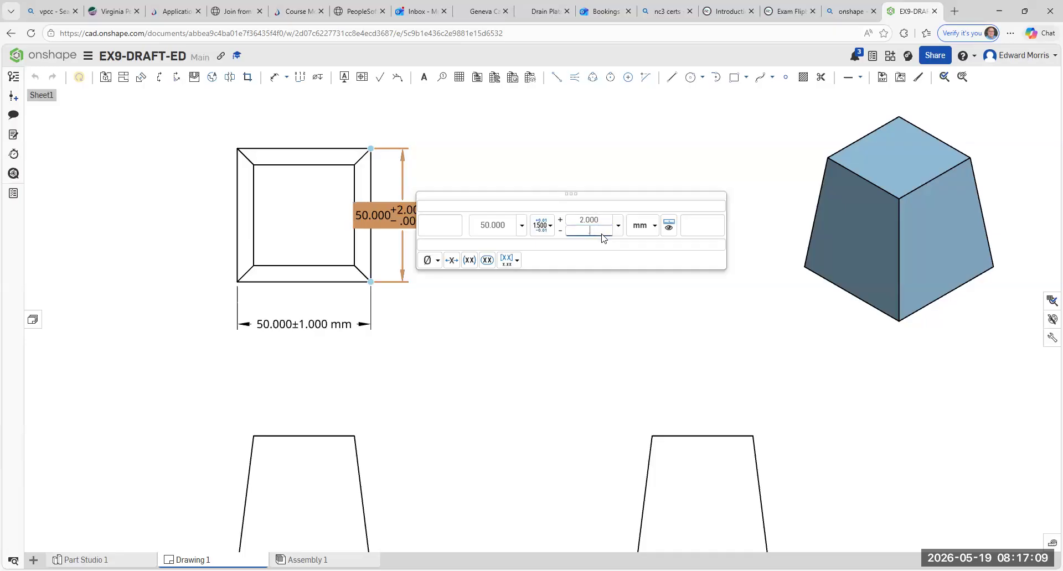
type("1.000")
left_click(548, 157)
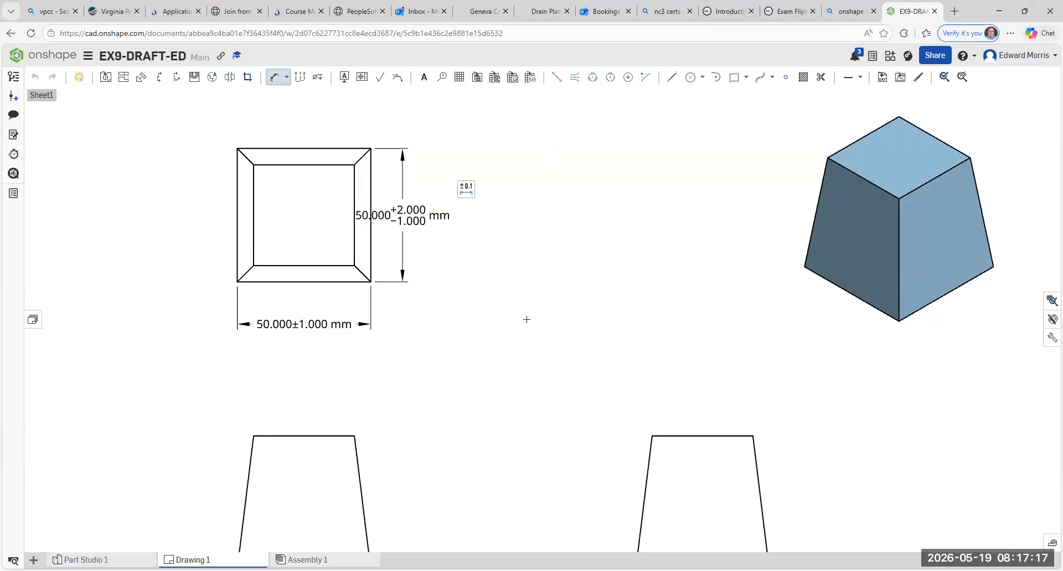
- Move the right-side height dimension farther out so its text clears the top view's outline
key("Escape")
left_click(402, 216)
left_click_drag(402, 216, 425, 217)
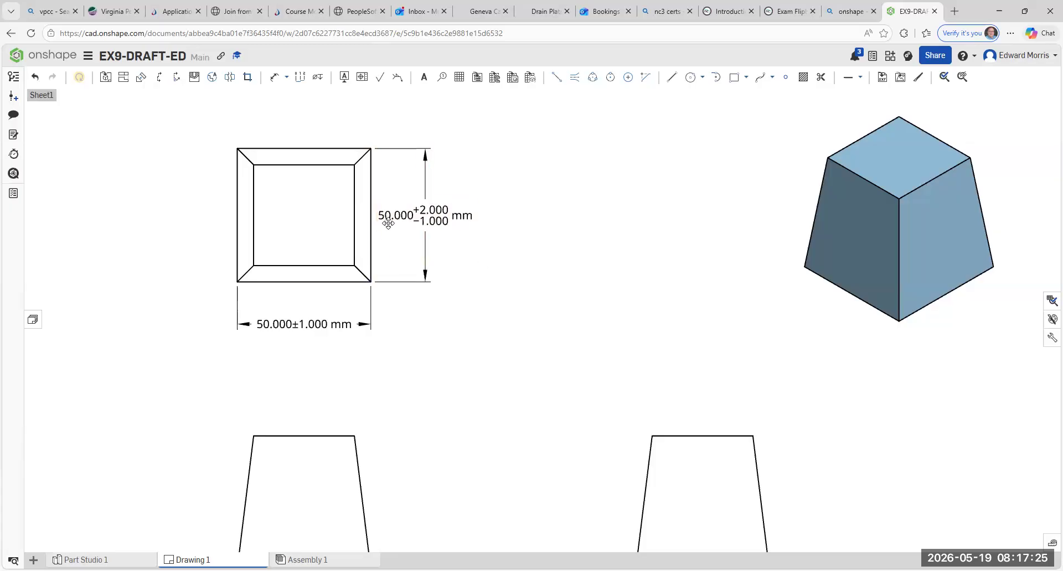
- Compare the symmetrical tolerance on the top view's width dimension with the deviation tolerance on its height dimension
scroll(388, 214, "up", 3)
scroll(602, 348, "down", 2)
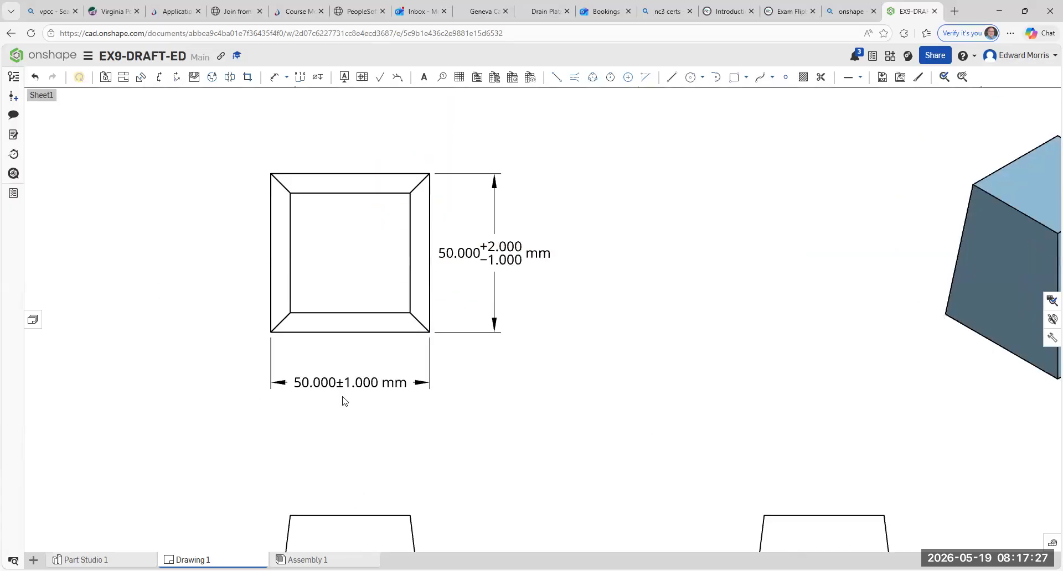
left_click(505, 250)
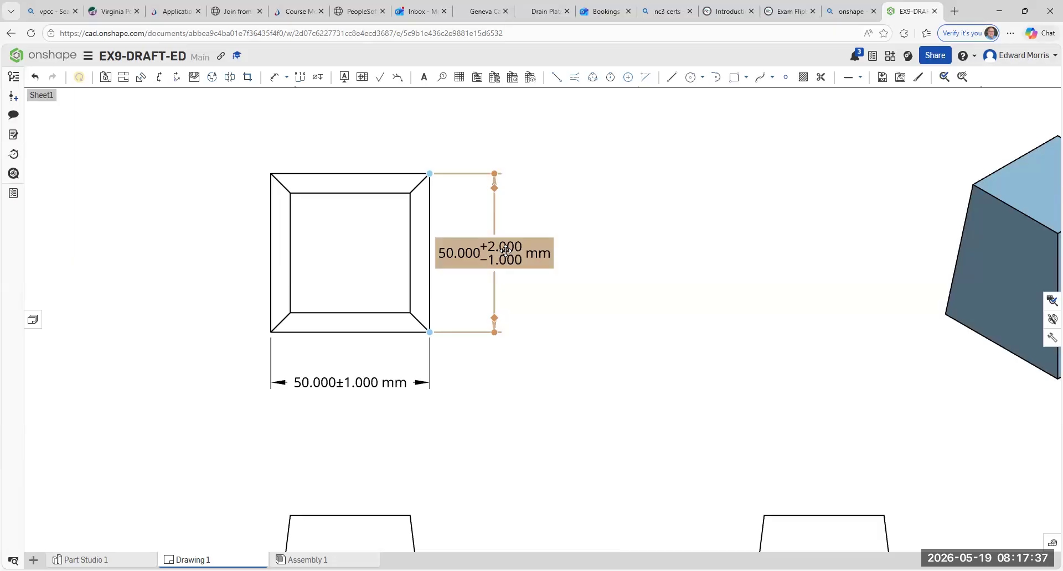
left_click(562, 321)
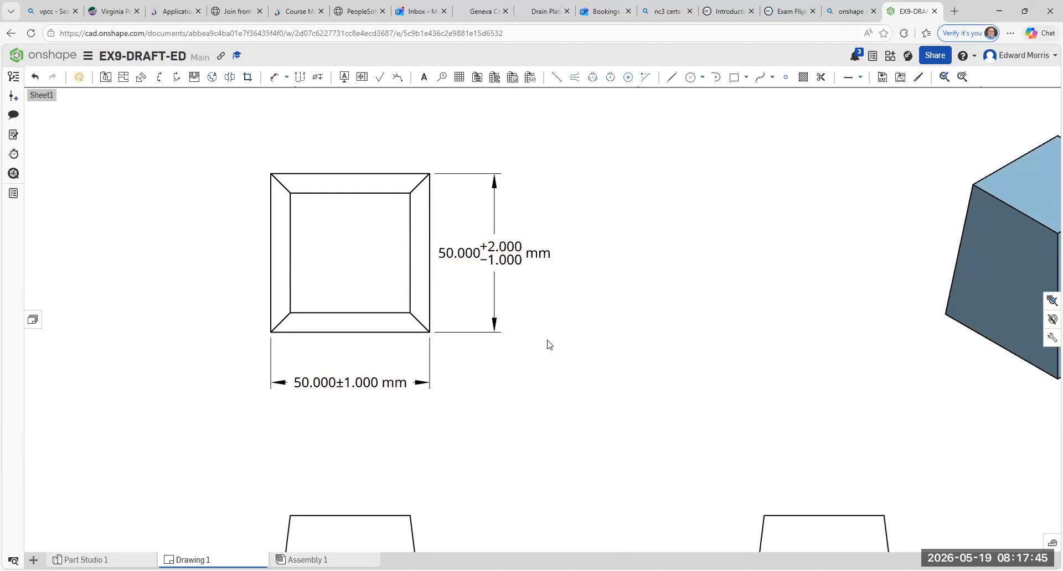
left_click(350, 383)
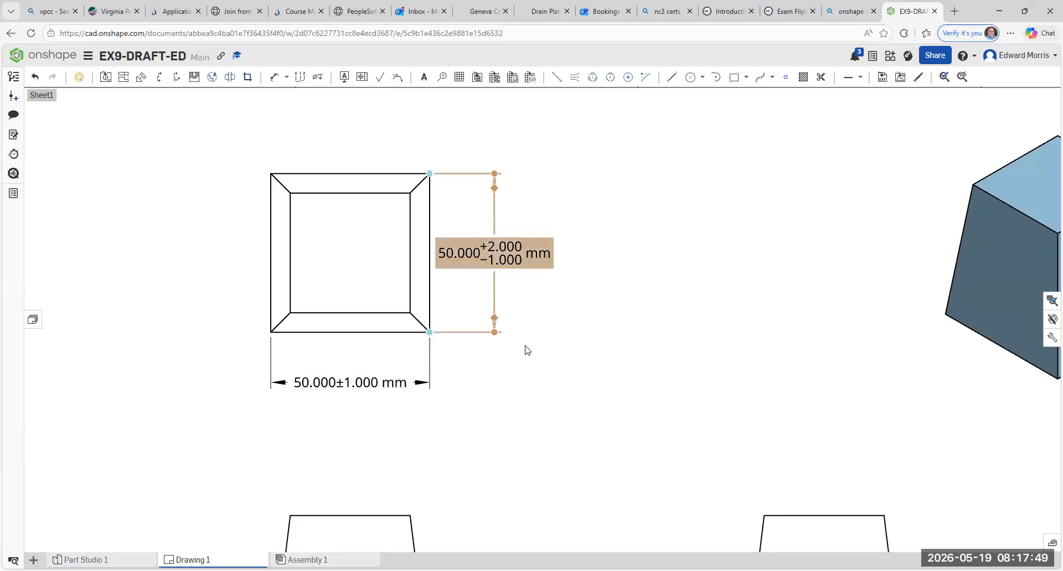
scroll(527, 346, "down", 3)
middle_click_drag(533, 391, 498, 347)
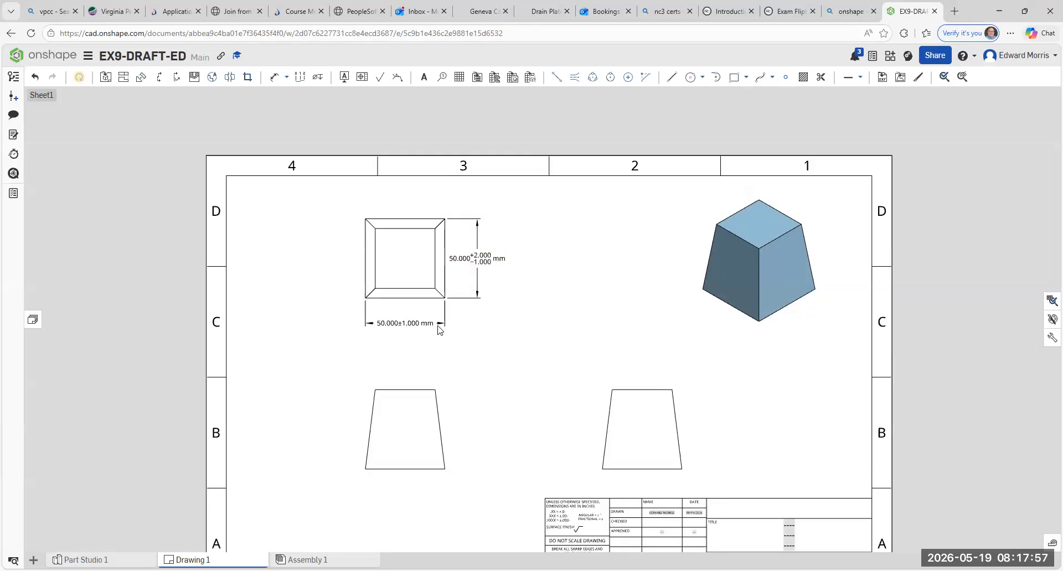
left_click(407, 323)
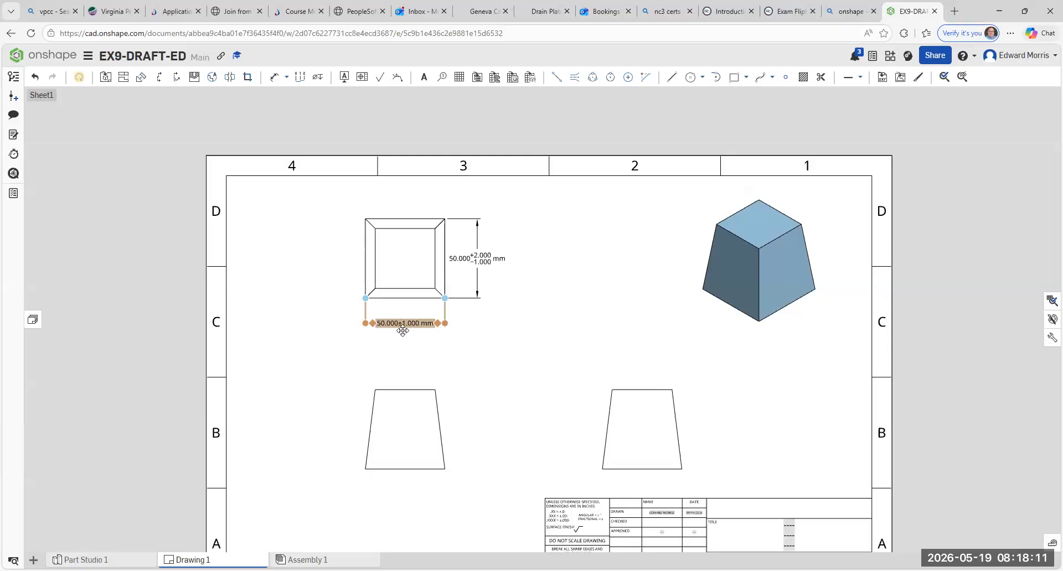
left_click(454, 335)
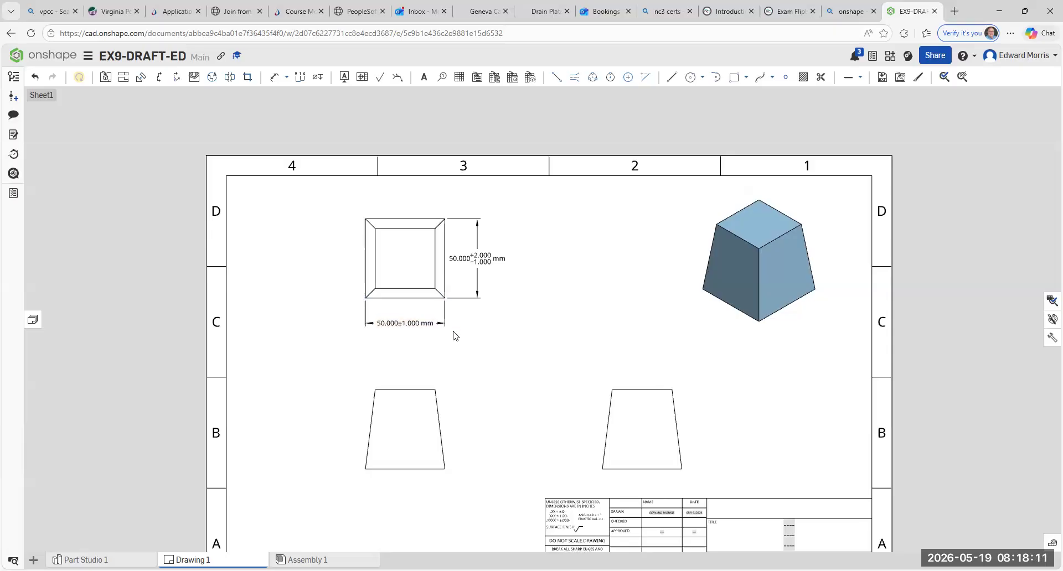
- Dimension the overall height between the top view's outer left corners, placing the dimension to the left of the view
left_click(286, 77)
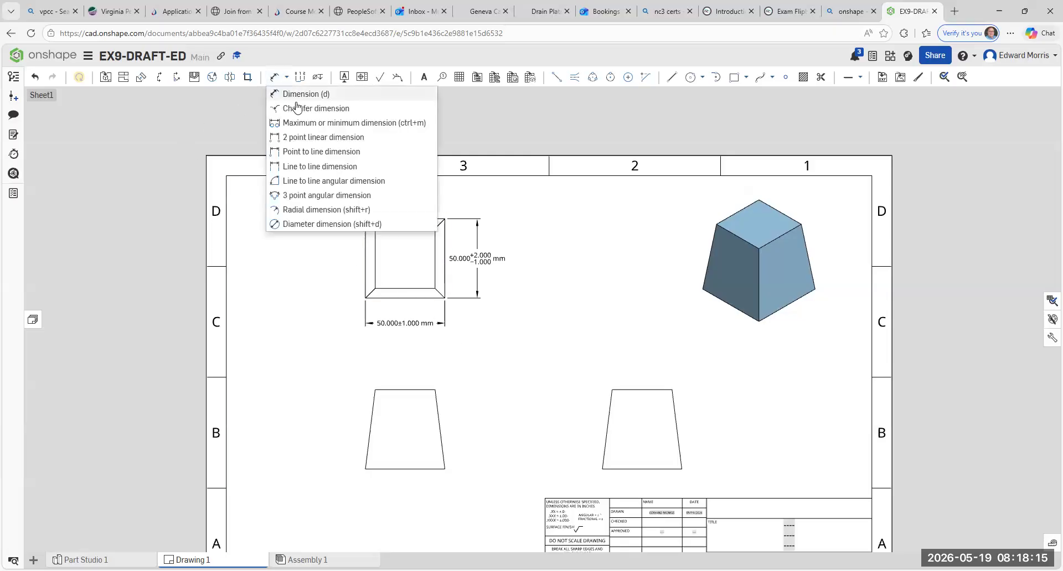
left_click(289, 95)
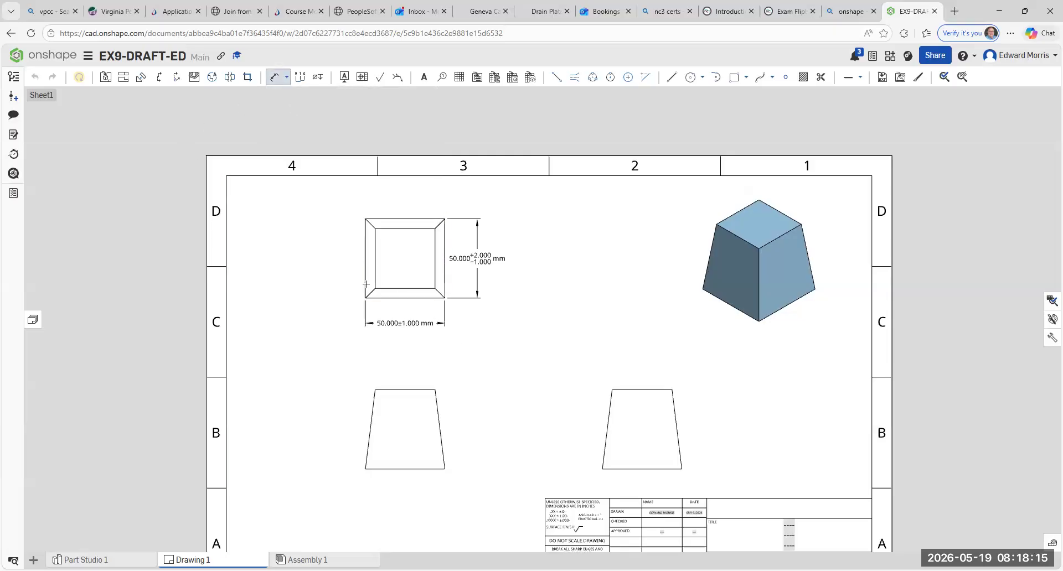
left_click(365, 219)
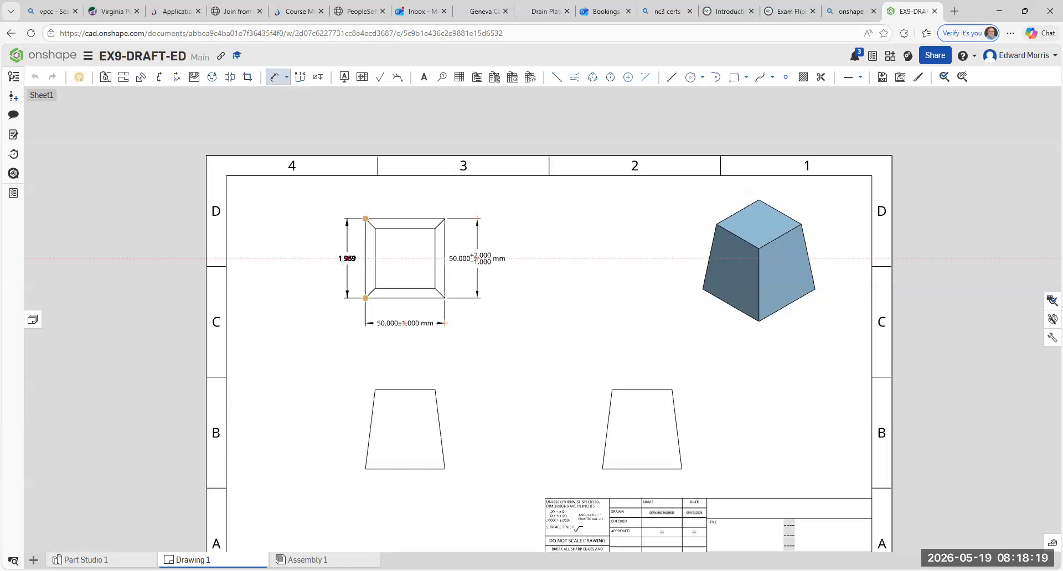
left_click(345, 259)
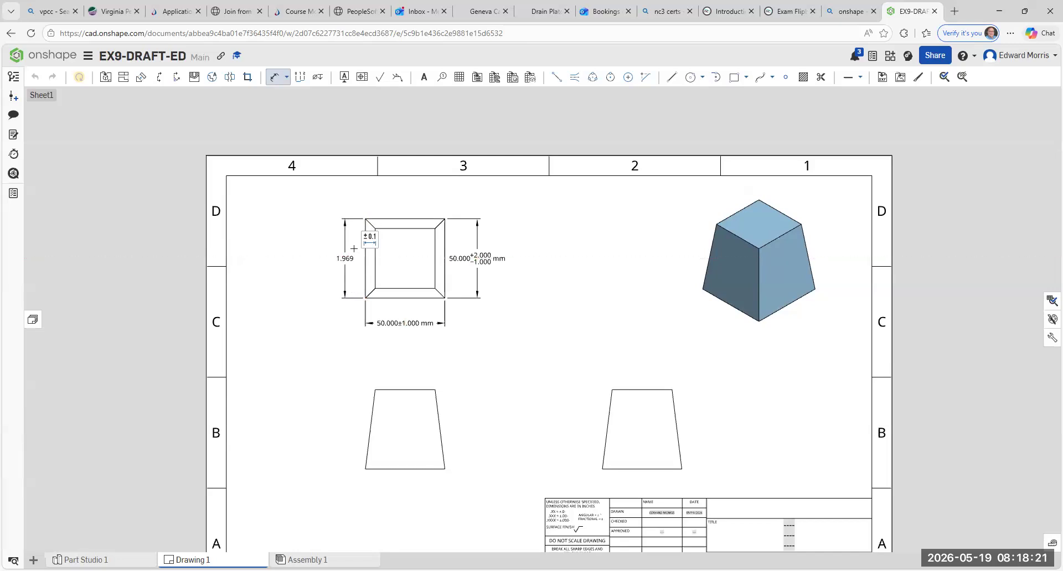
- Set the units of the height dimension on the top view's left side to millimeters
left_click(369, 239)
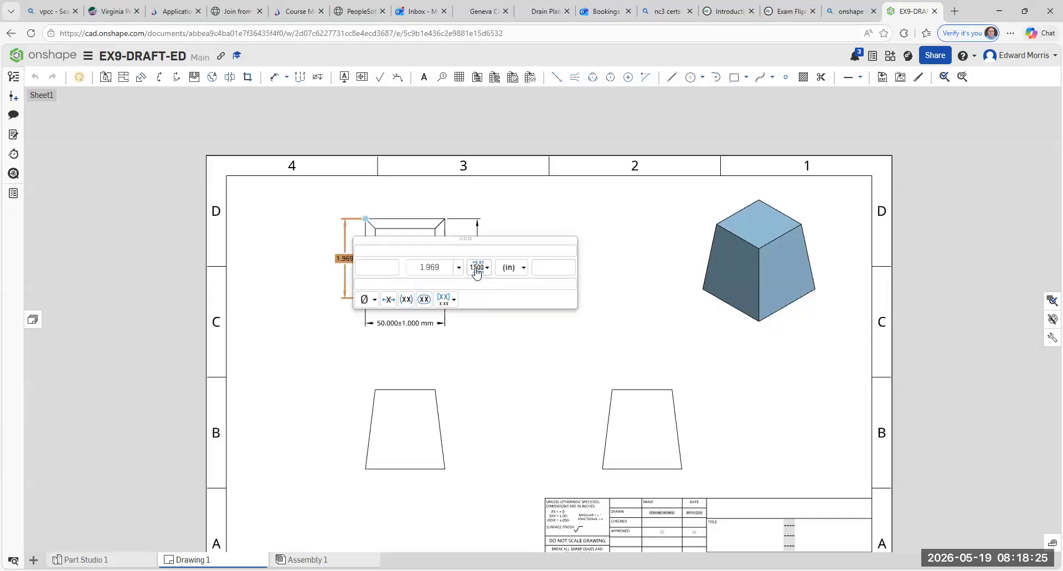
left_click(512, 269)
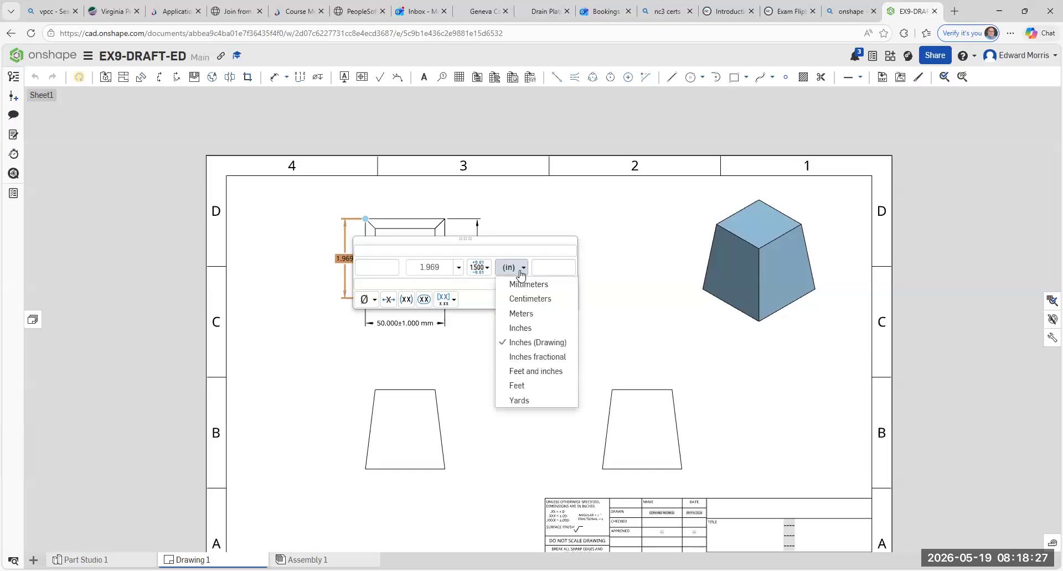
left_click(519, 283)
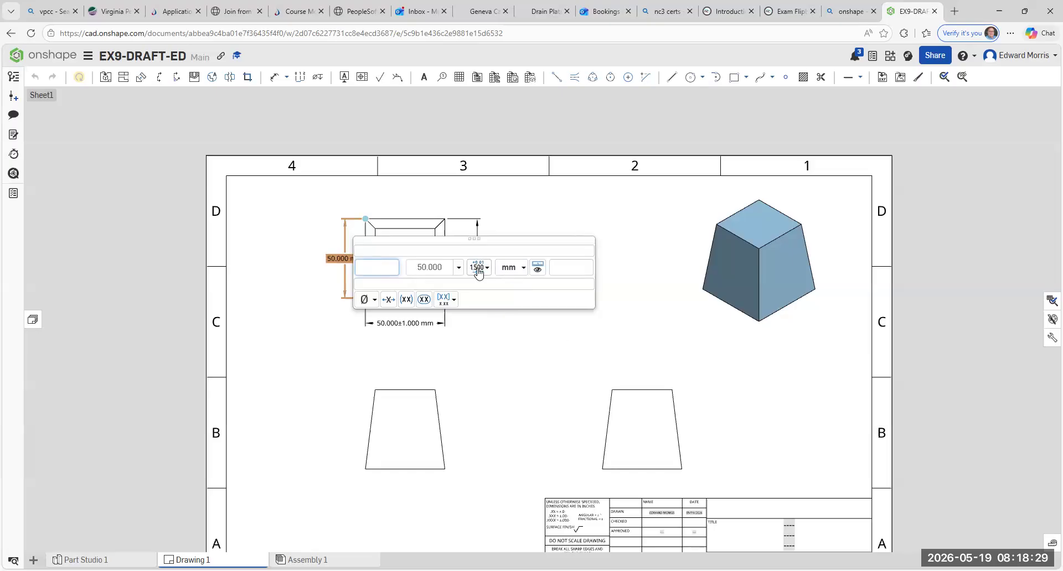
- Apply a Limits tolerance to the top view's left-side height dimension and set its plus value to 52.000
left_click(478, 270)
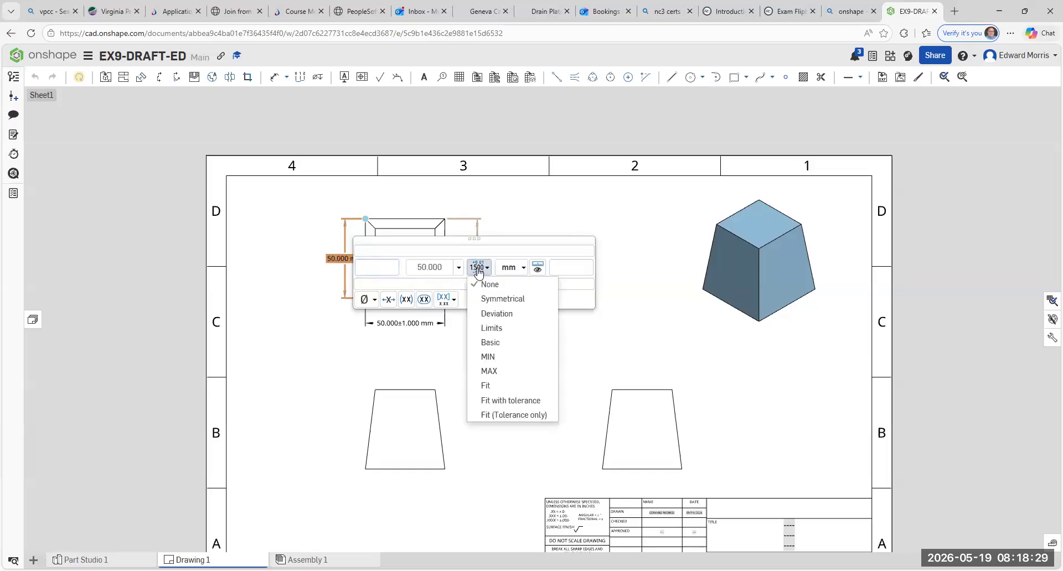
left_click(490, 329)
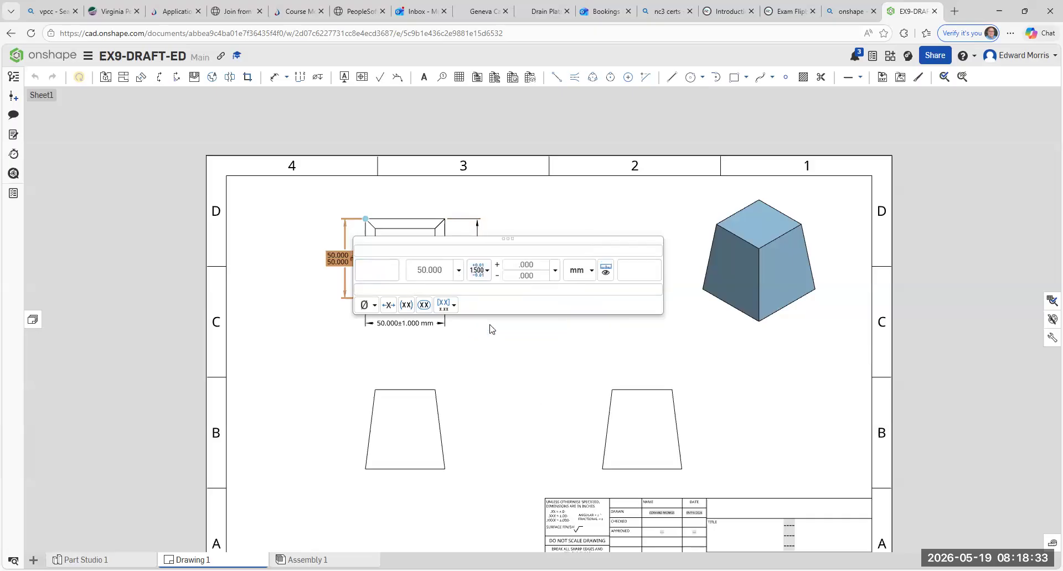
left_click(540, 270)
key("BackSpace")
key("BackSpace")
key("BackSpace")
type("50.")
key("BackSpace")
key("BackSpace")
type("1")
type(".00")
key("BackSpace")
key("BackSpace")
key("BackSpace")
key("BackSpace")
type("2.000")
- Set the minus value of the left-side height dimension's Limits tolerance to 51.000
left_click(536, 277)
key("BackSpace")
key("BackSpace")
key("BackSpace")
key("BackSpace")
type("51")
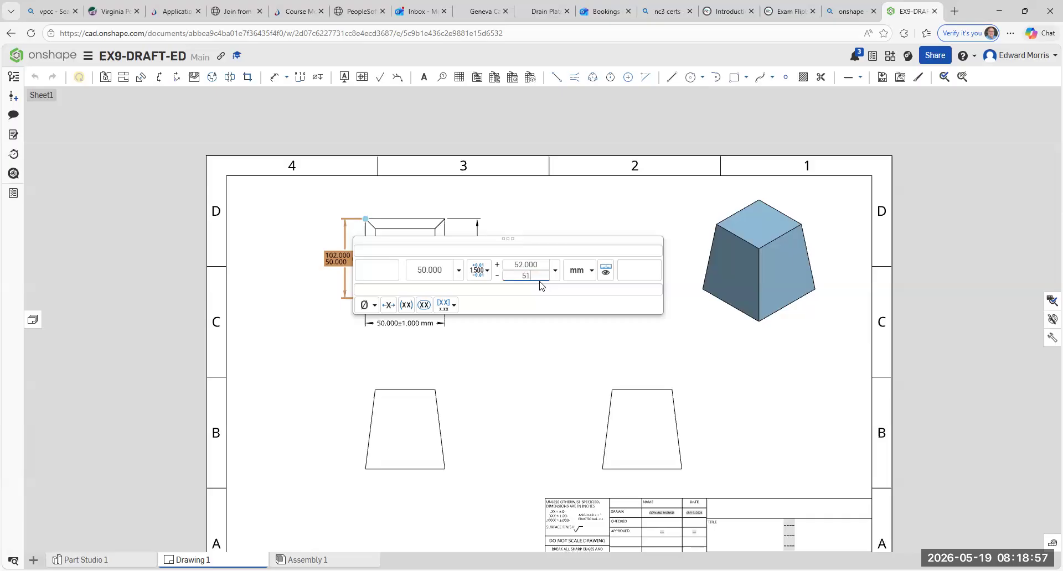
type(".000")
key("Return")
left_click(473, 389)
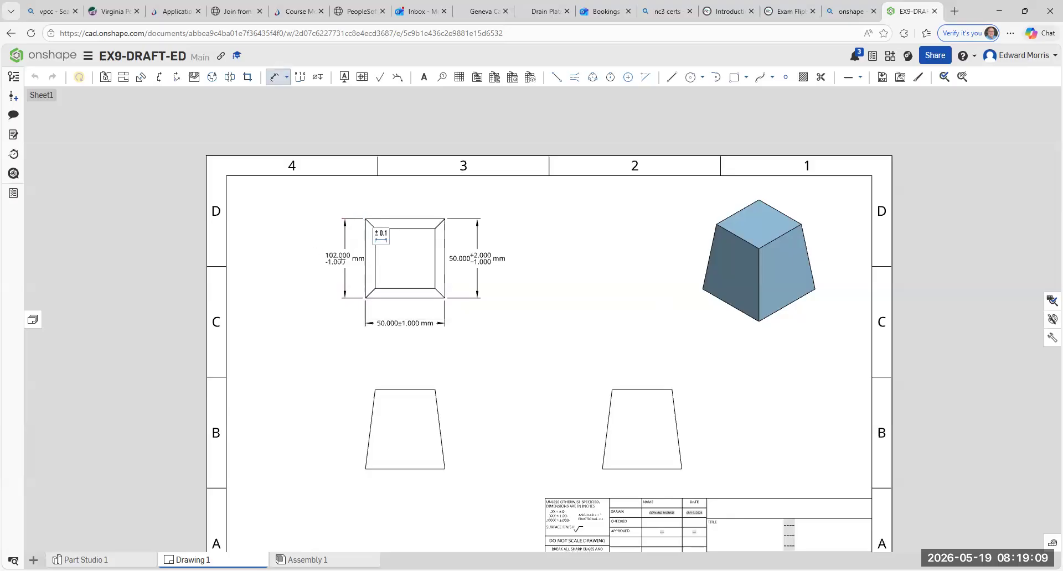
- Move the left-side height dimension farther out so its text clears the top view's outline
key("Escape")
left_click_drag(340, 258, 327, 258)
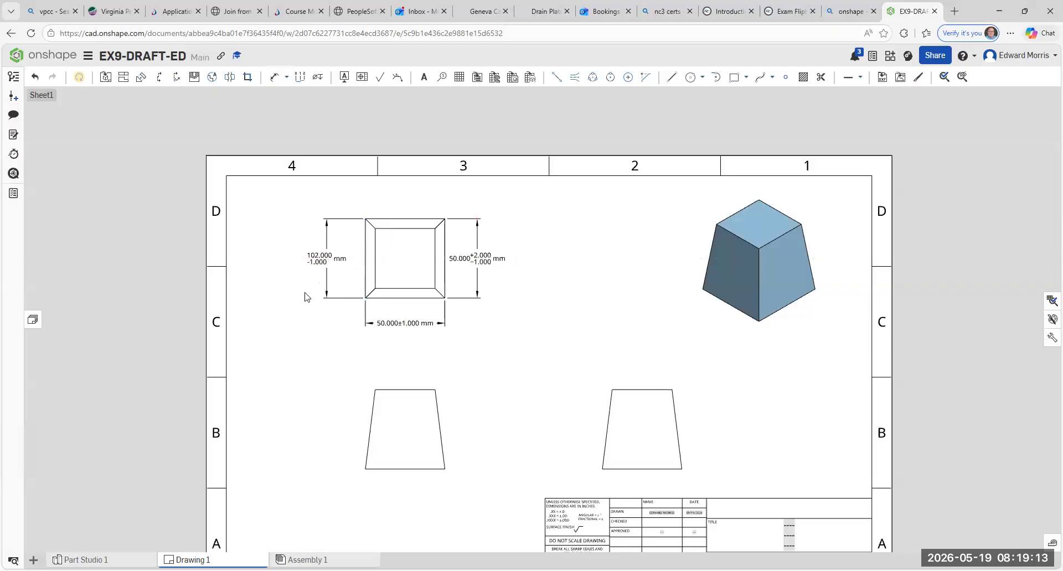
- Clear the plus value of the Limits tolerance on the top view's left-side height dimension
left_click(310, 258)
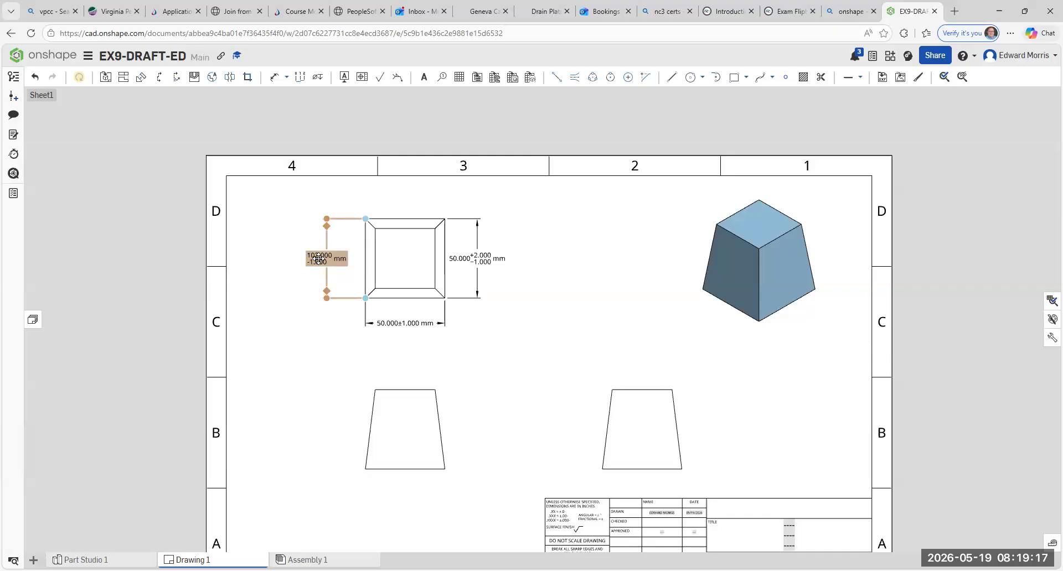
double_click(317, 259)
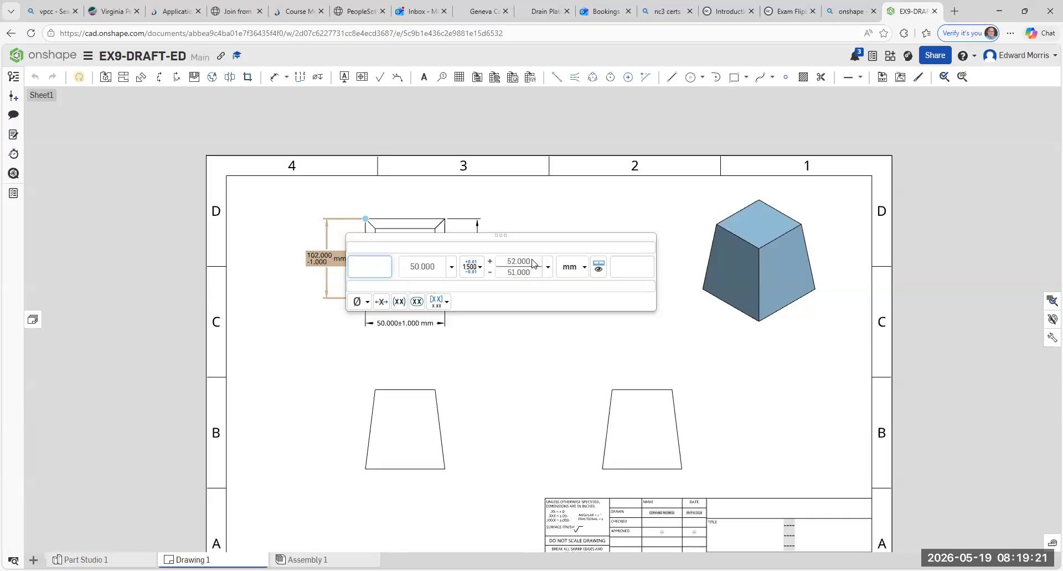
left_click(470, 268)
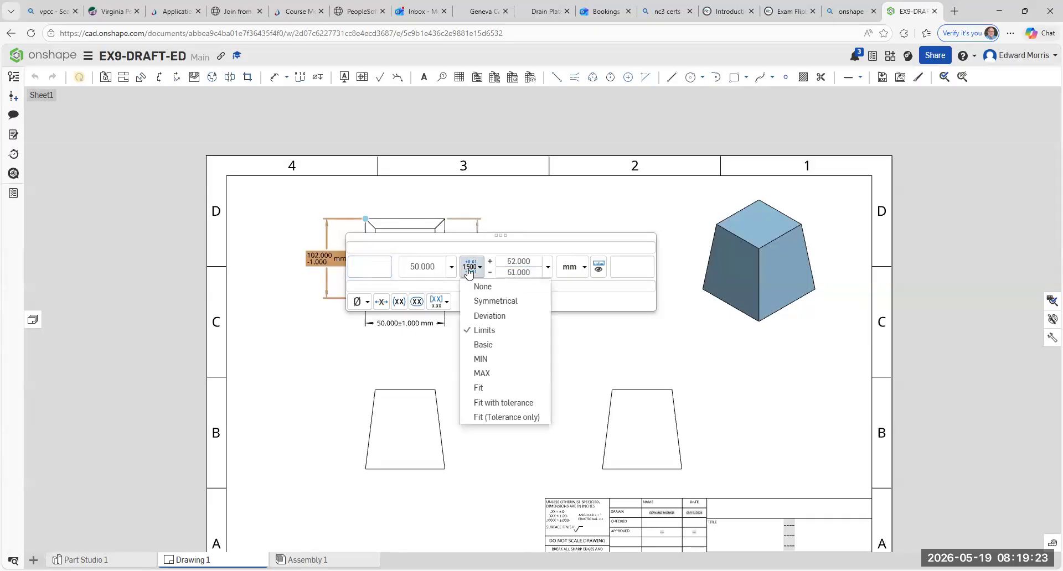
left_click(489, 331)
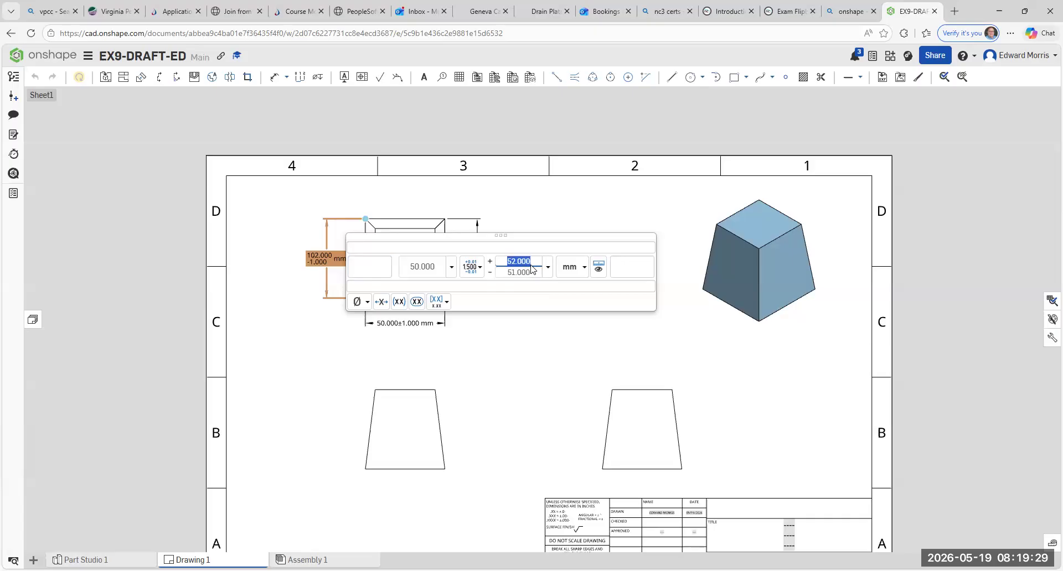
key("BackSpace")
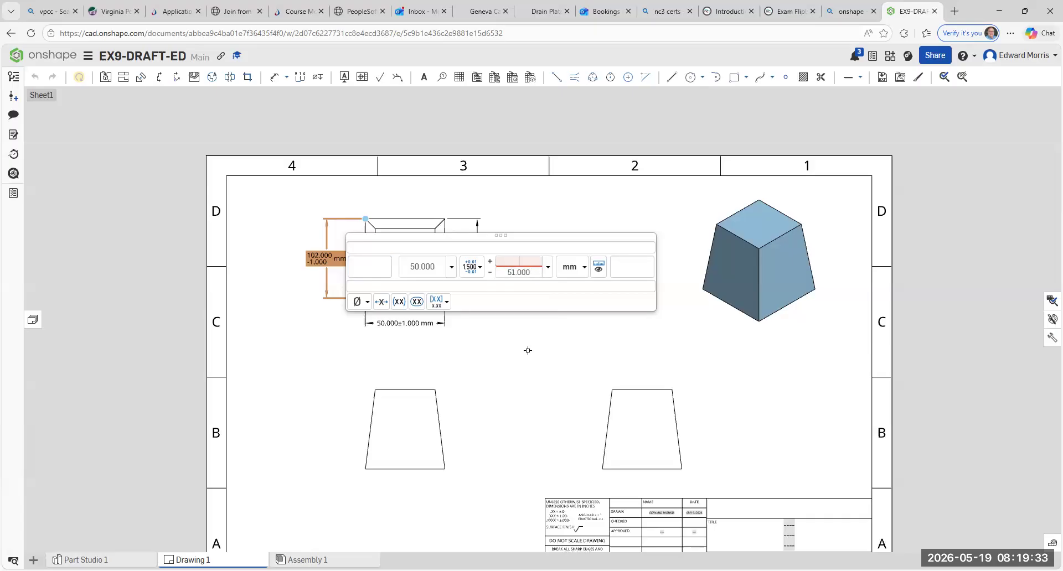
left_click(458, 330)
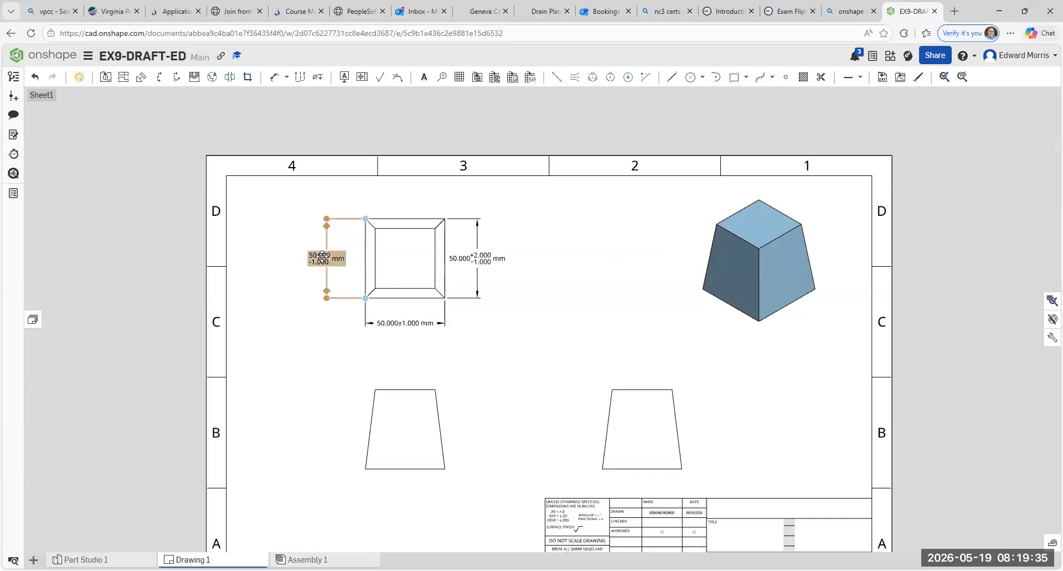
- Replace the top view's left-side height dimension with a new dimension on the same edge
key("Delete")
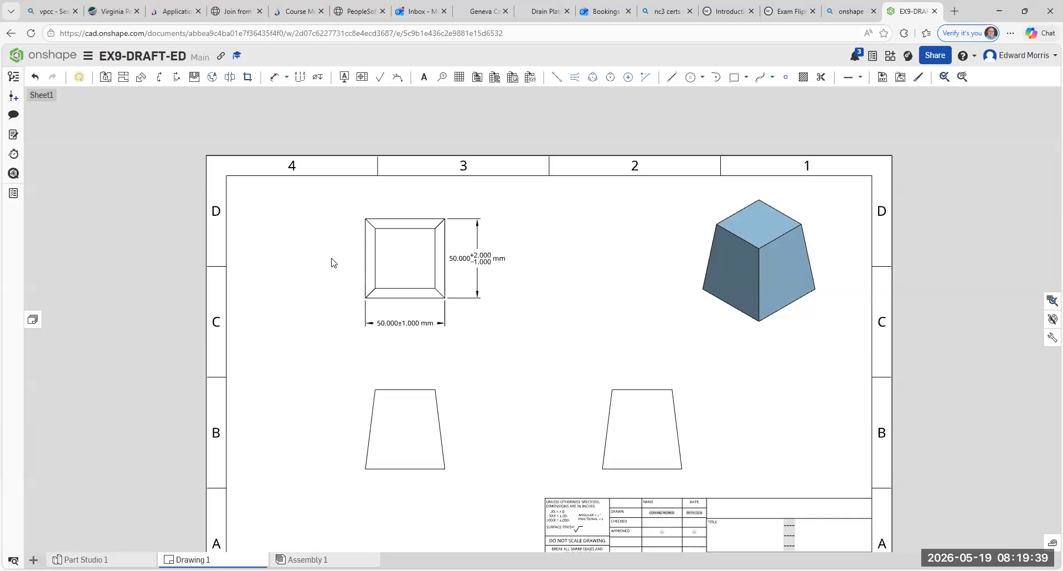
left_click(286, 78)
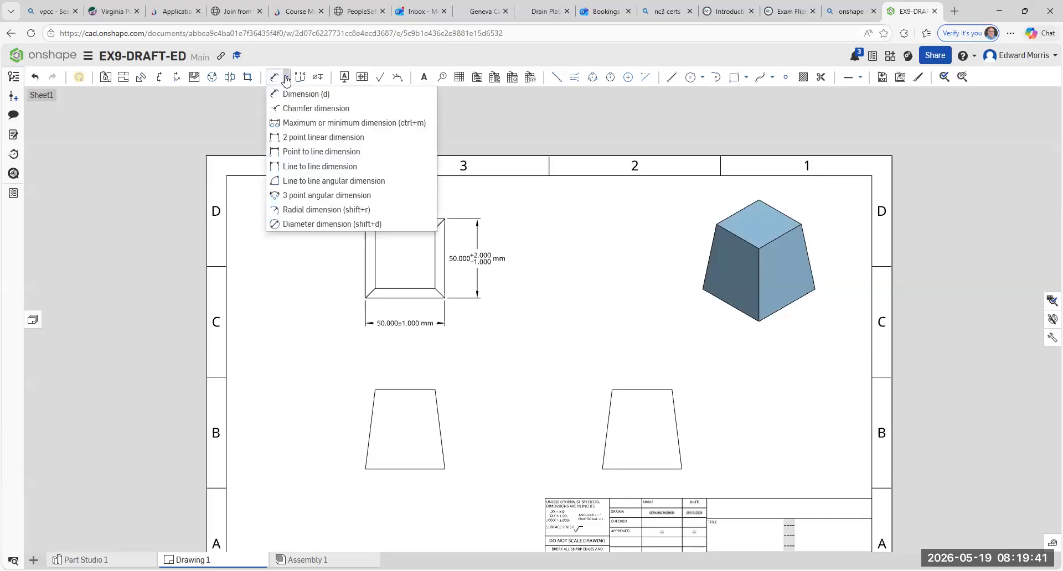
left_click(288, 95)
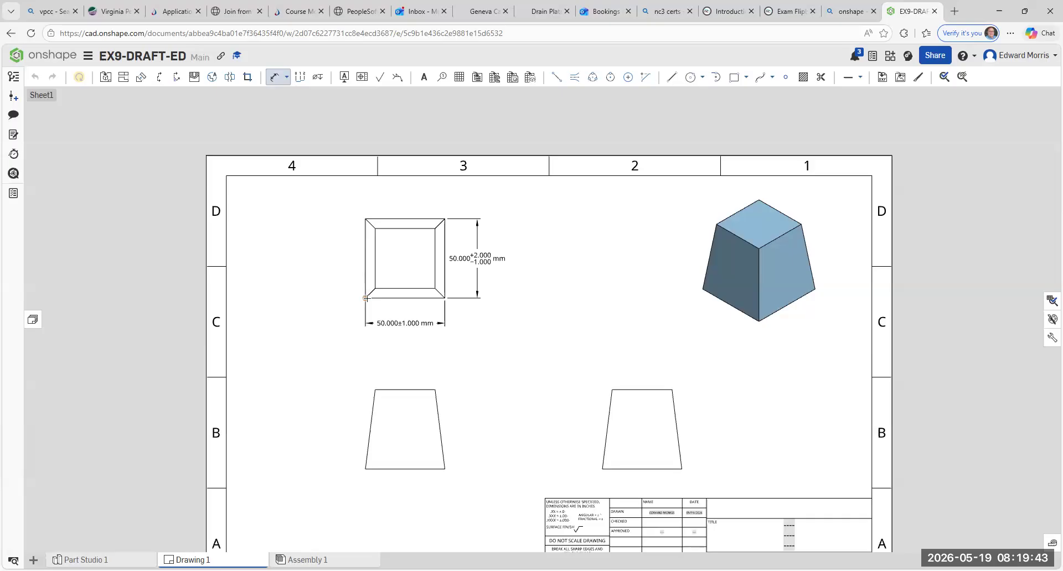
left_click(361, 232)
left_click(334, 258)
- Set the units of the new left-side height dimension to millimeters
left_click(358, 239)
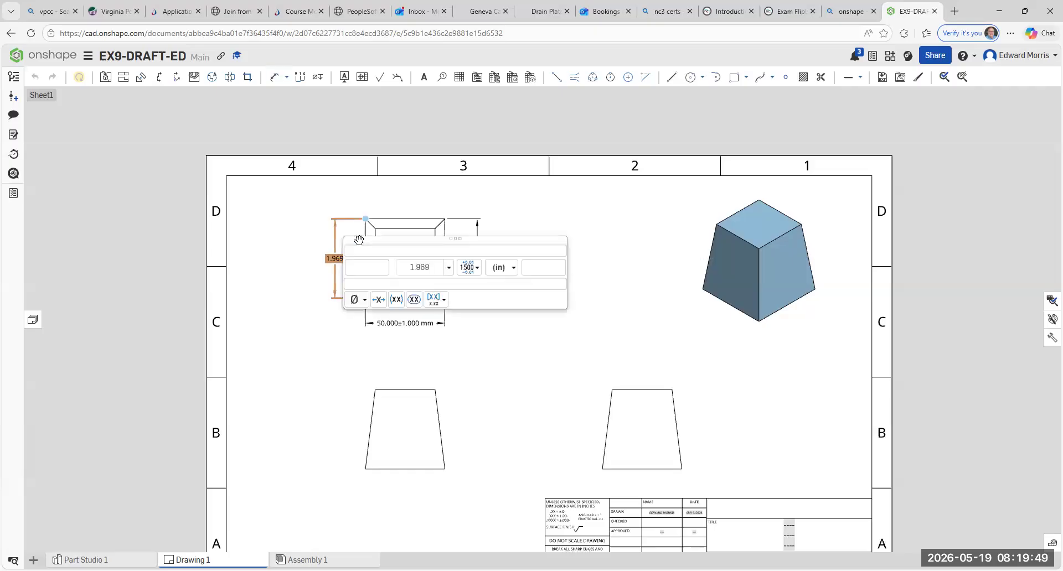
left_click(515, 268)
left_click(516, 283)
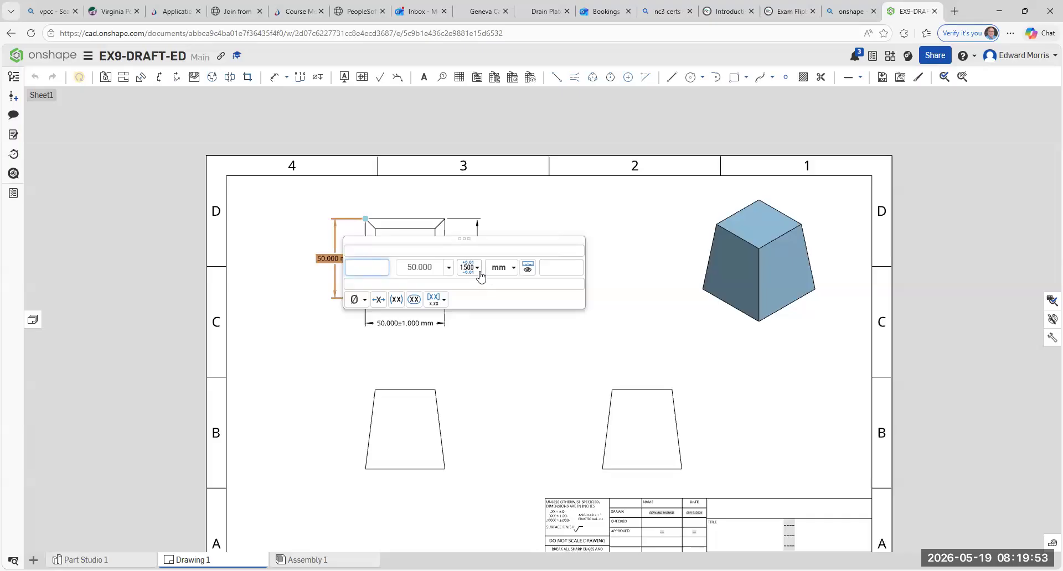
- Apply a Limits tolerance to the left-side height dimension with a plus value of 2 and a minus value of 1
left_click(479, 271)
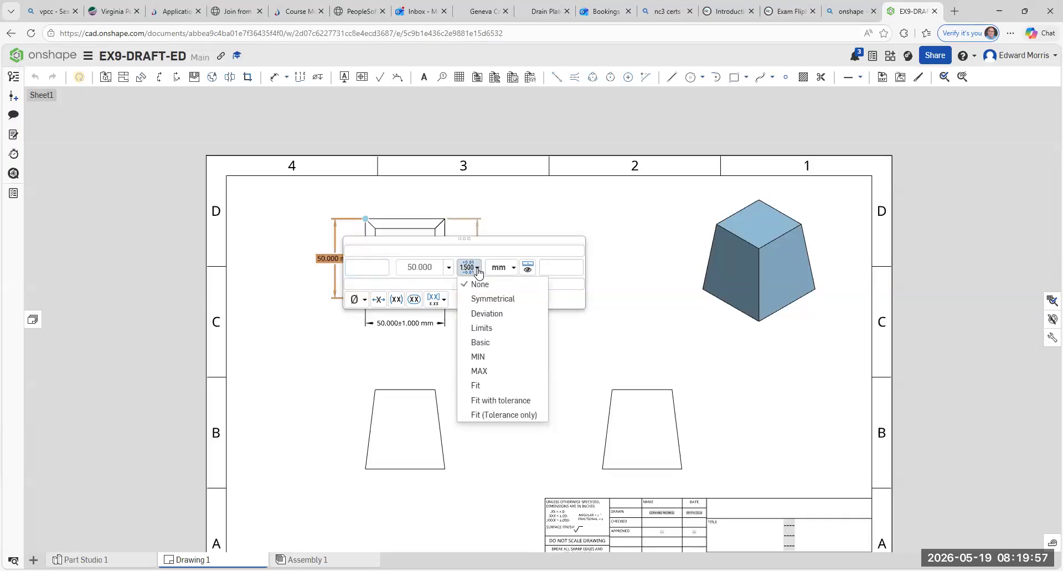
left_click(489, 328)
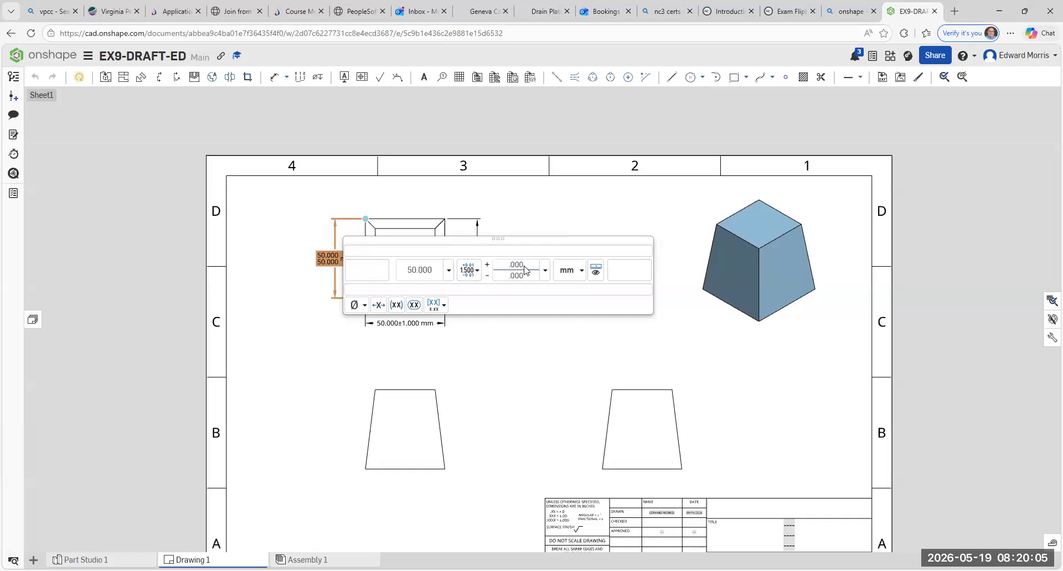
key("BackSpace")
key("BackSpace")
key("BackSpace")
type("1.000")
left_click_drag(507, 265, 512, 271)
type("2")
left_click(509, 281)
type("1")
left_click(524, 215)
key("d")
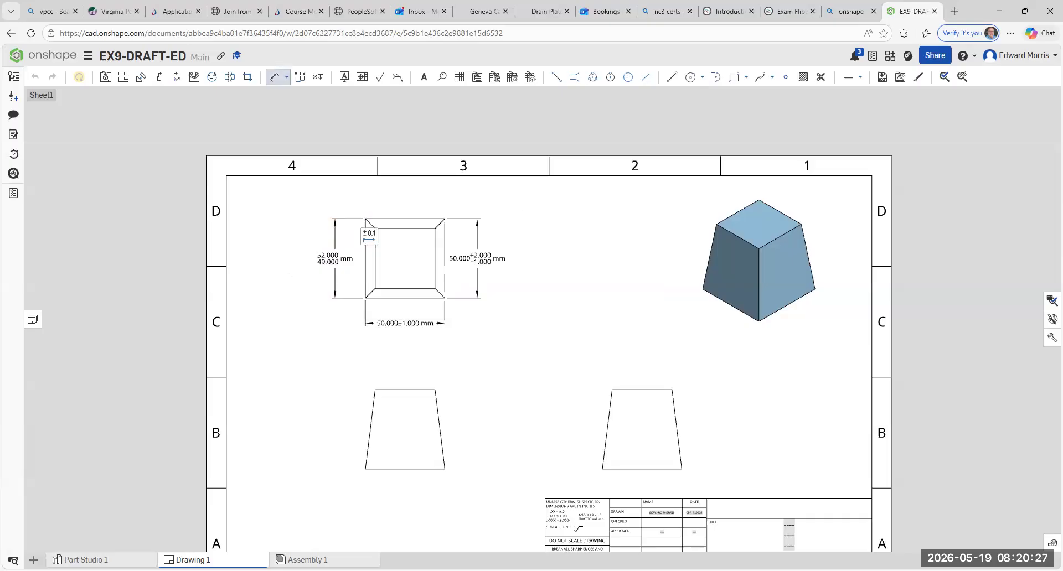
- Examine the limits, symmetrical and deviation tolerances on the top view's dimensions, as well as the undimensioned views below
scroll(297, 270, "up", 3)
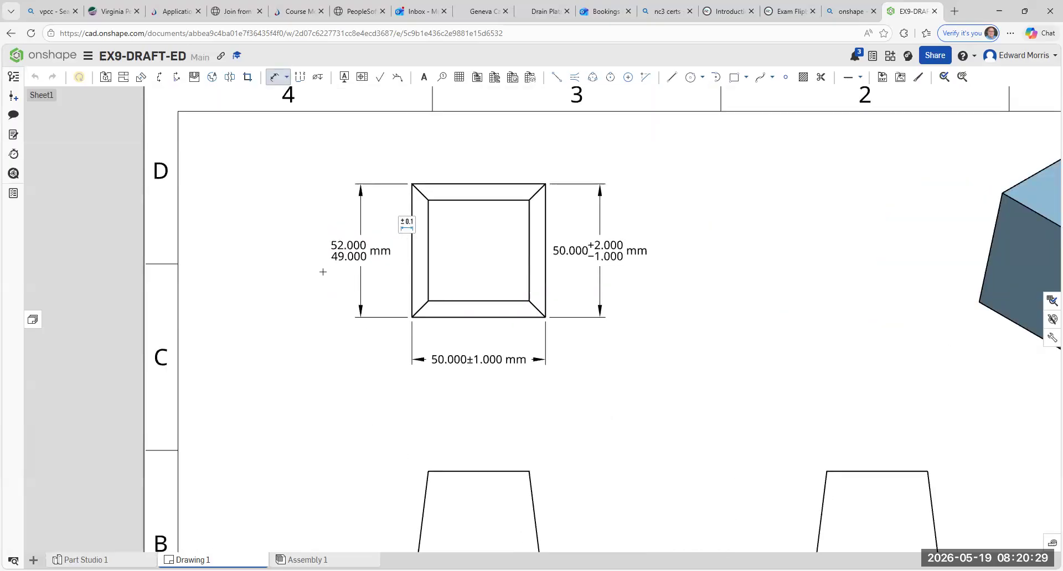
scroll(325, 271, "up", 3)
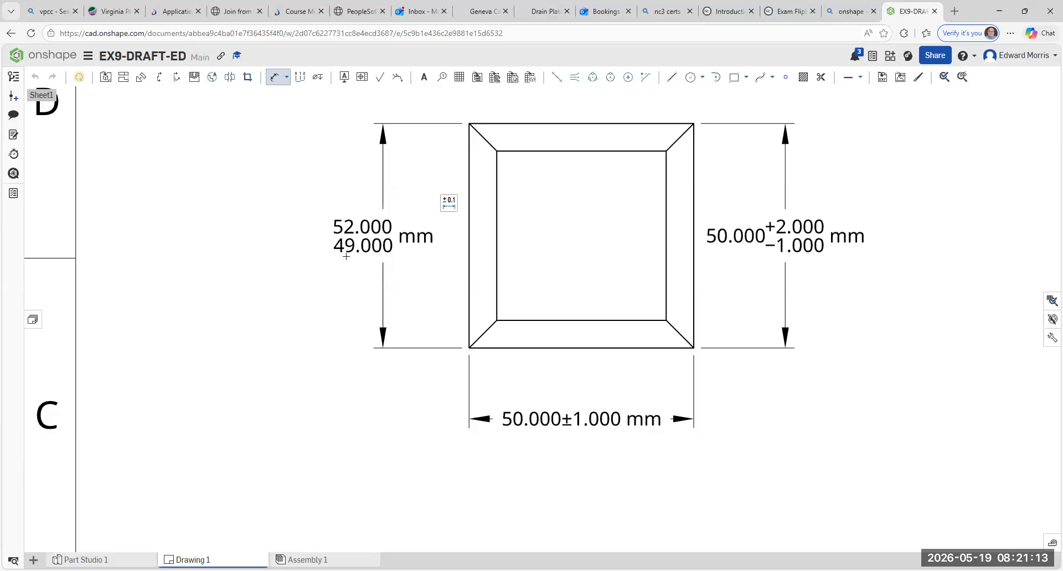
scroll(666, 339, "down", 2)
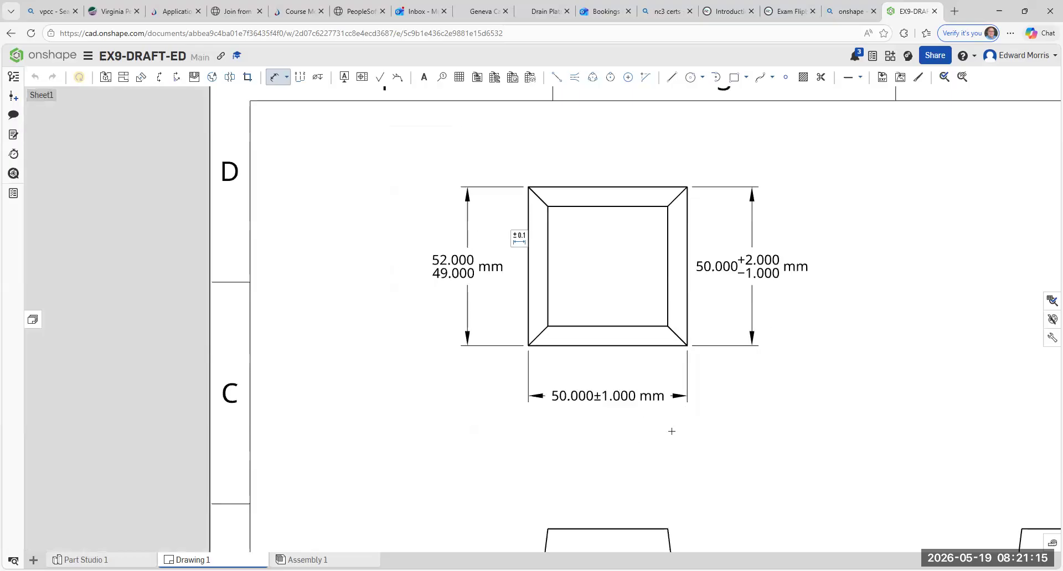
middle_click_drag(669, 430, 534, 412)
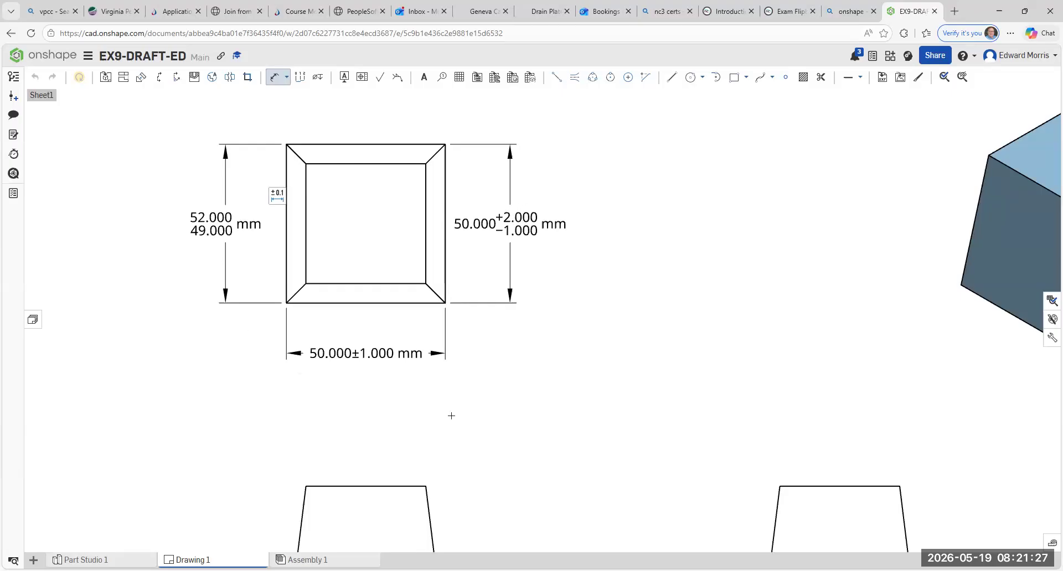
middle_click_drag(484, 393, 512, 447)
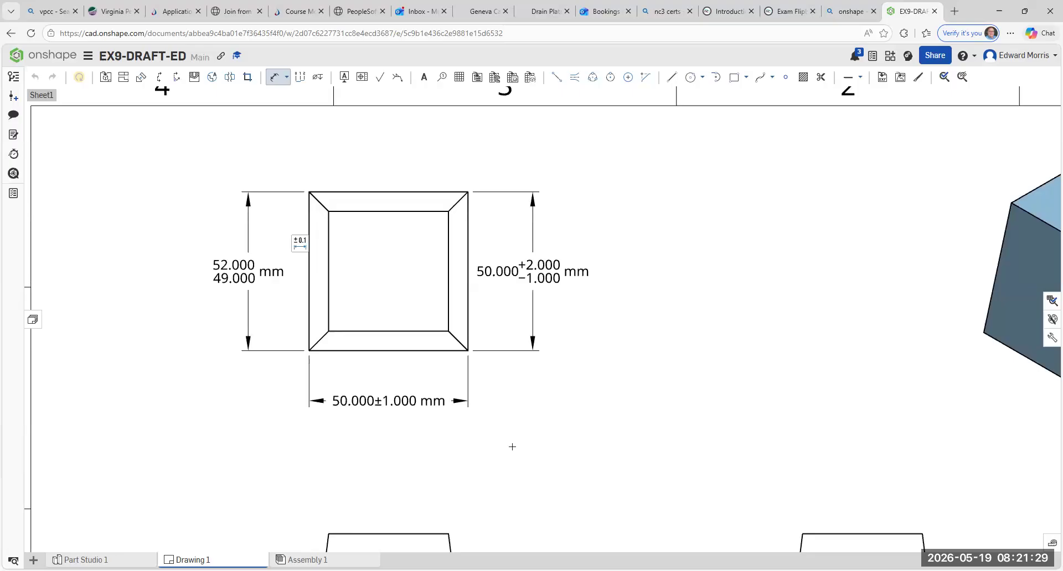
scroll(510, 431, "down", 2)
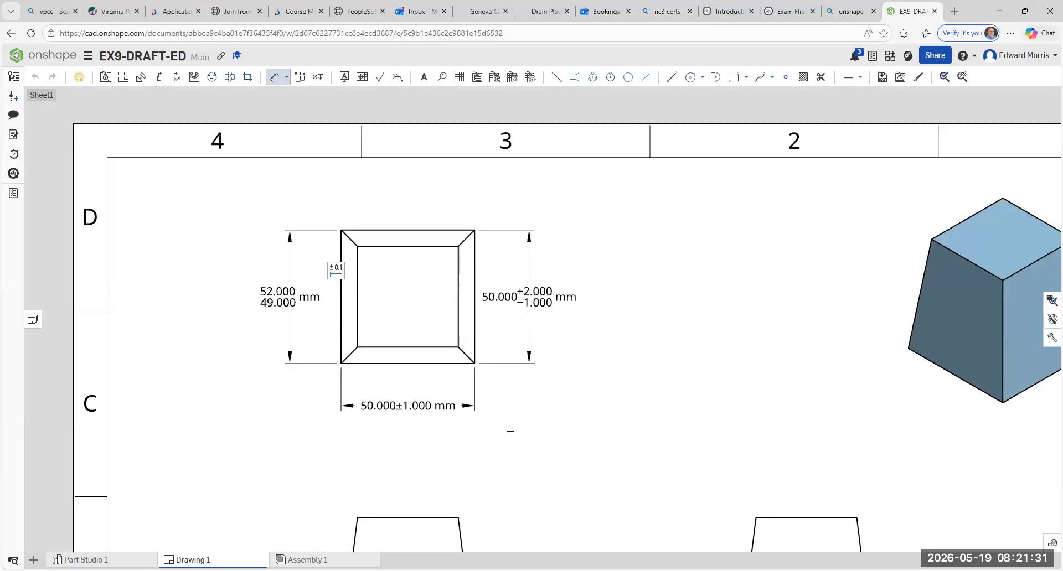
middle_click_drag(485, 402, 452, 277)
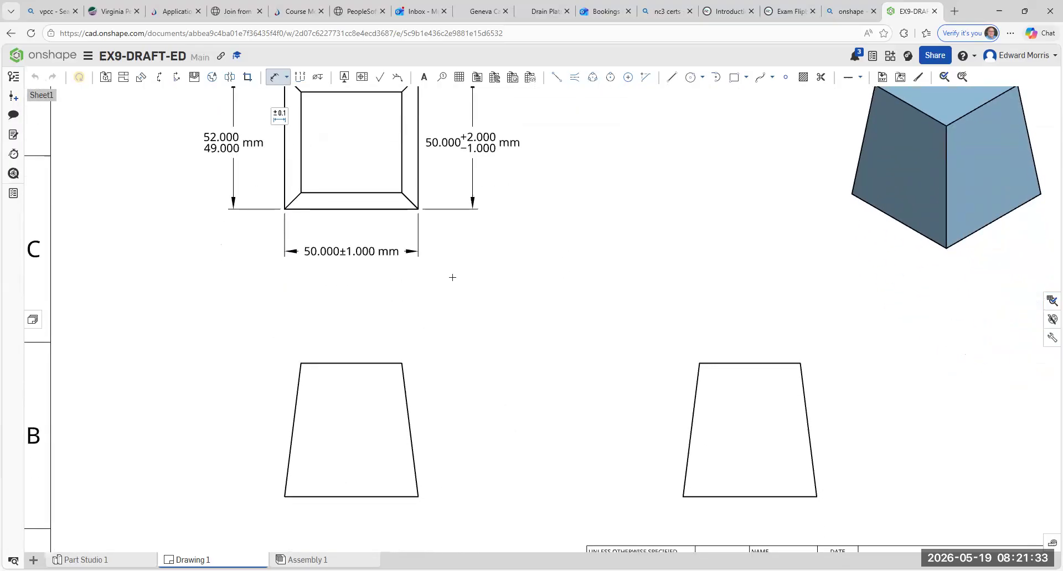
scroll(487, 357, "down", 1)
middle_click_drag(486, 357, 478, 276)
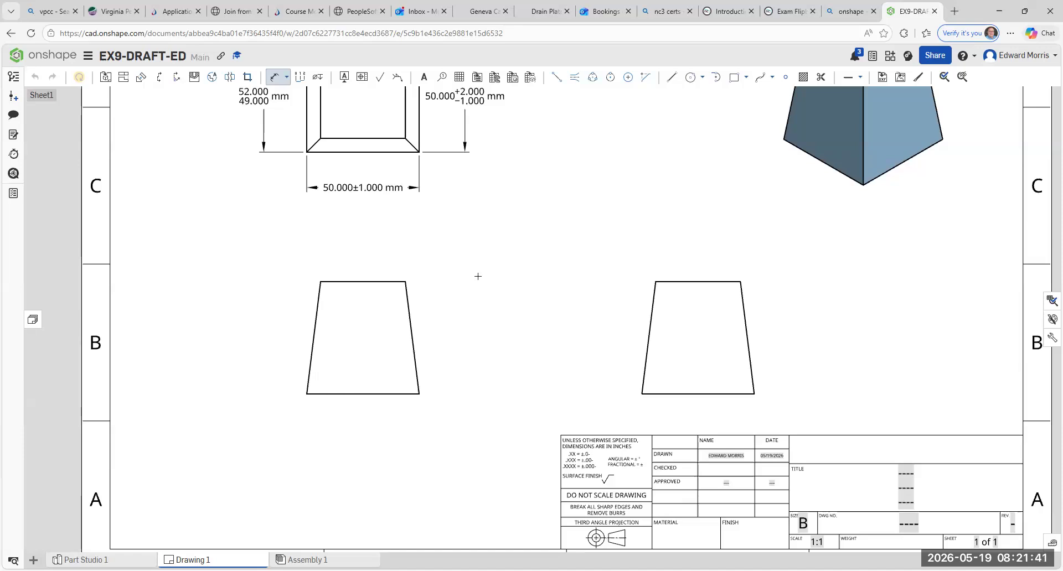
middle_click_drag(487, 320, 494, 361)
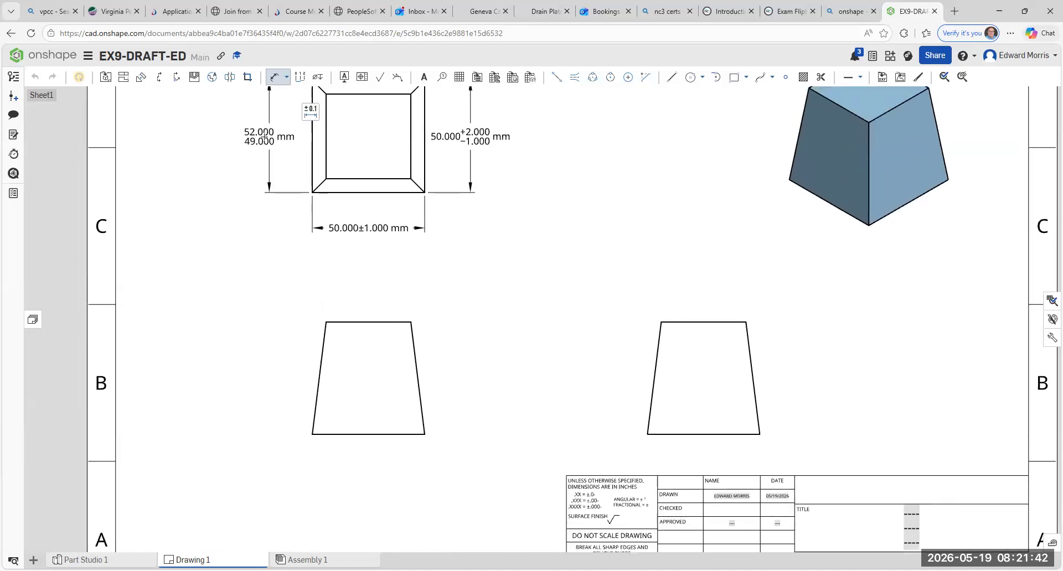
- Add a line to line angular dimension between the front view's right slanted edge and its base, placed inside the outline
left_click(287, 78)
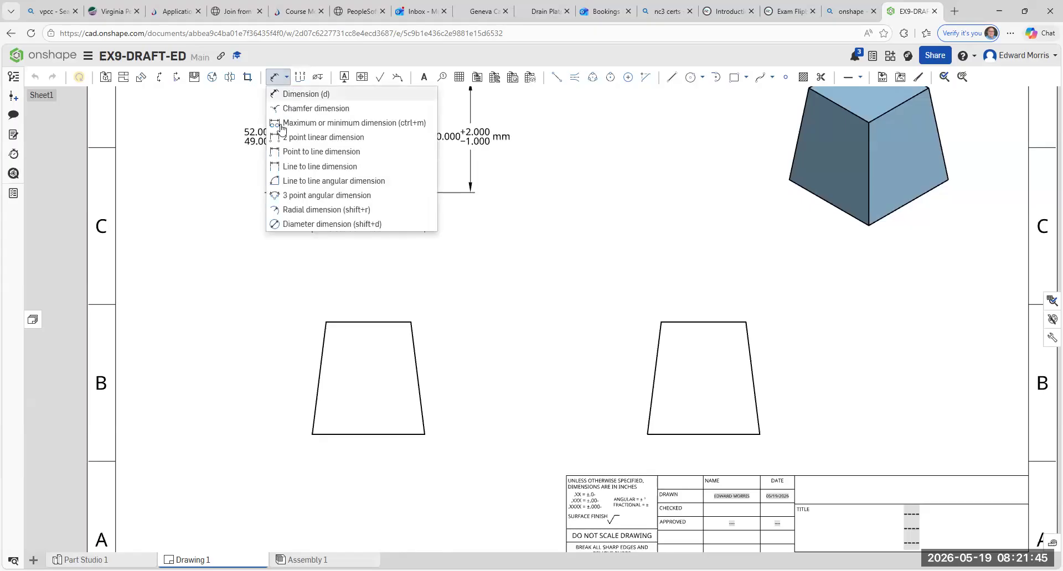
left_click(319, 184)
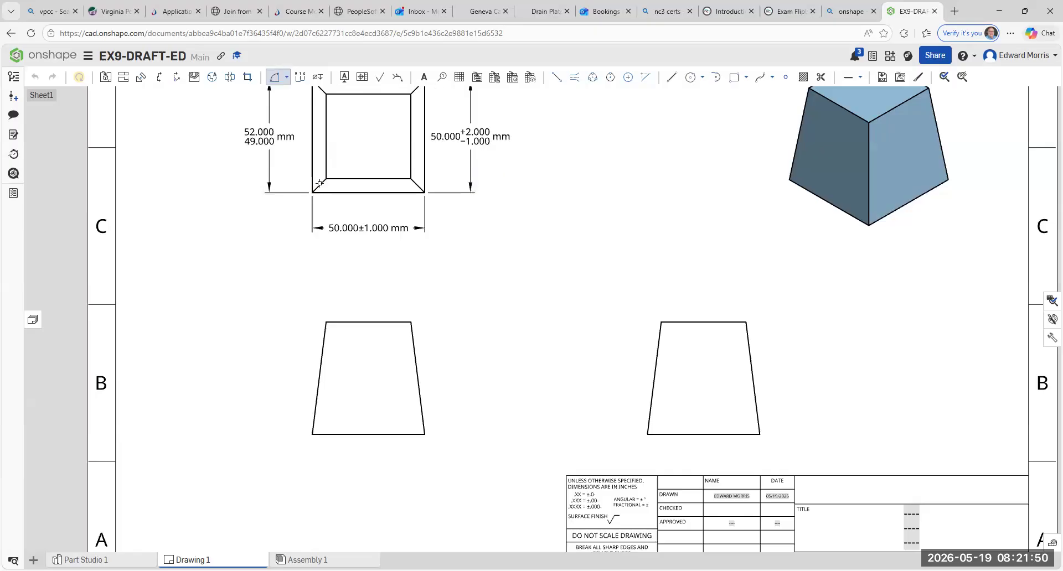
left_click(420, 398)
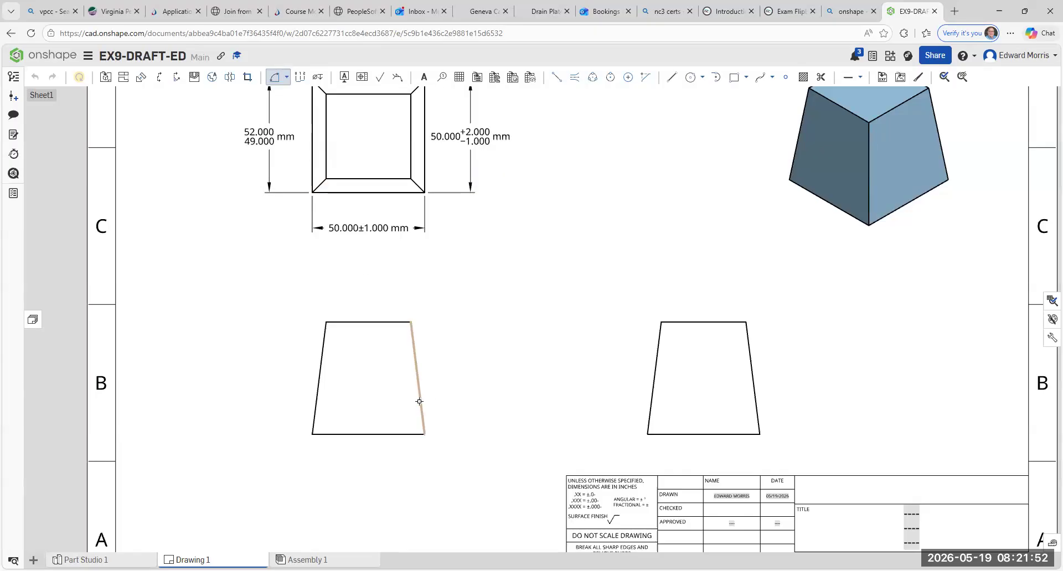
left_click(401, 436)
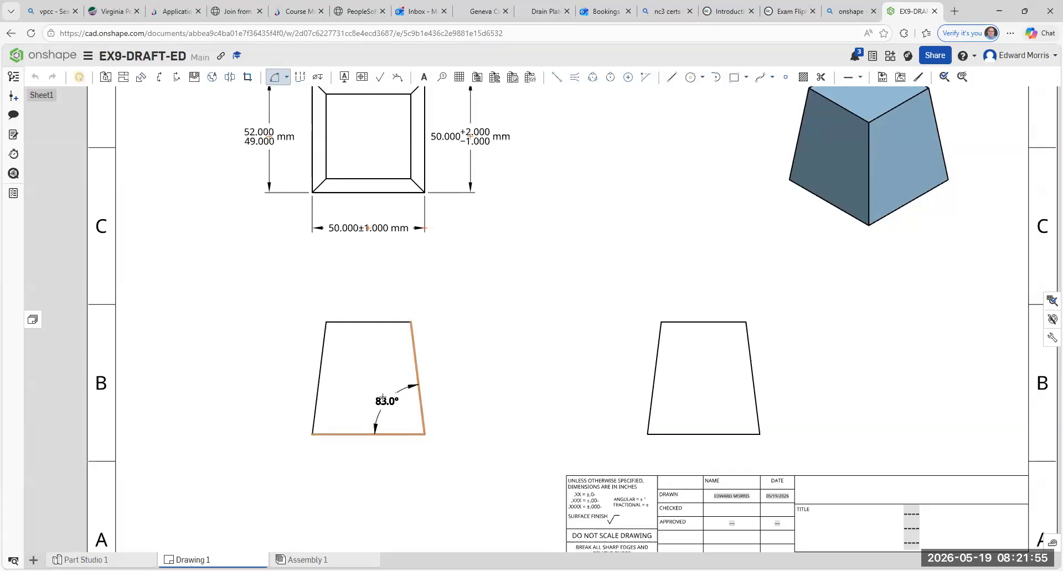
left_click(384, 401)
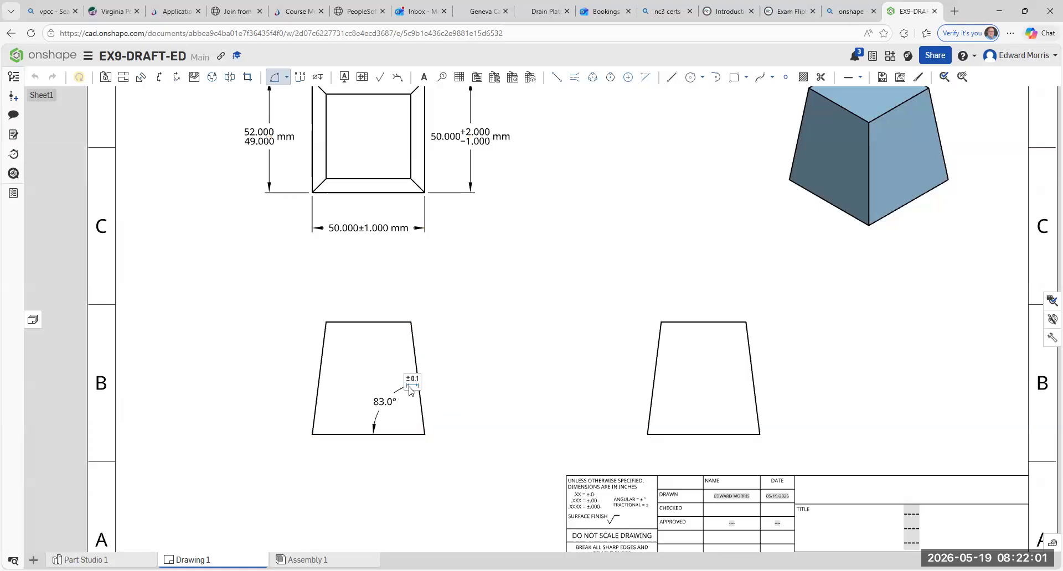
- Apply a Symmetrical tolerance of ±1° to the front view's angular dimension
left_click(413, 383)
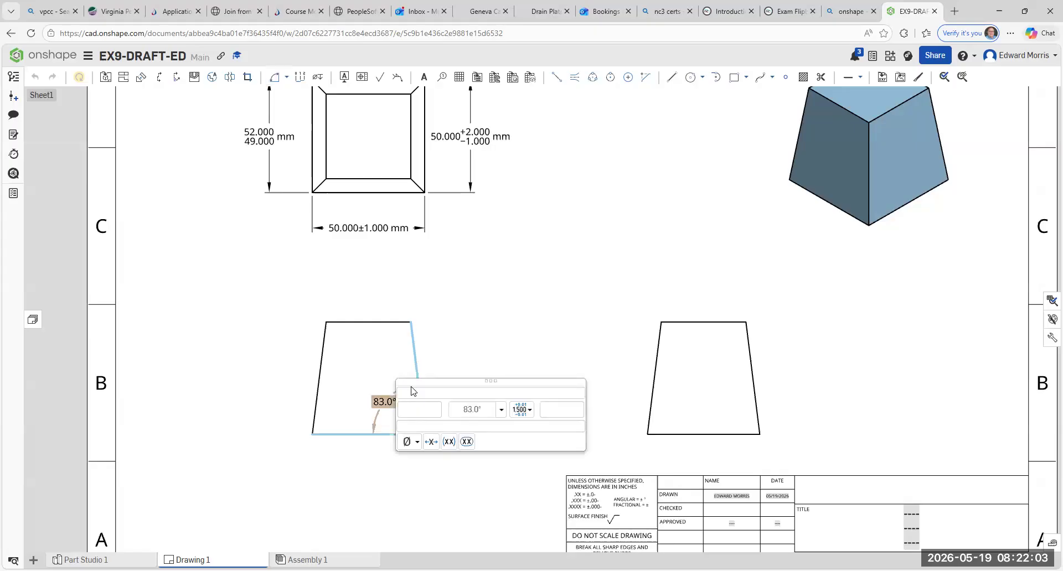
left_click(521, 409)
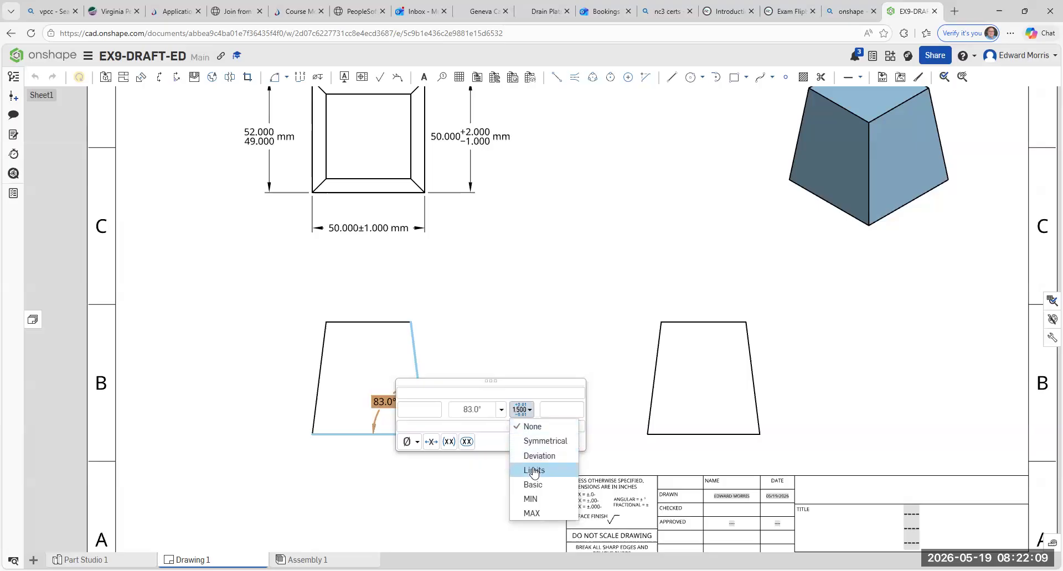
left_click(538, 441)
left_click(571, 416)
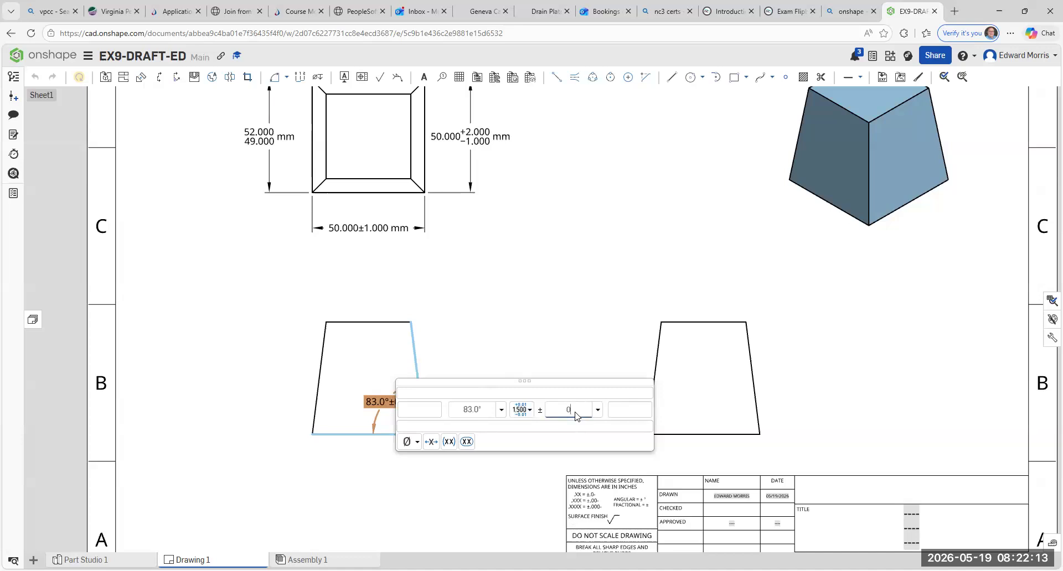
key("BackSpace")
type("1")
left_click(547, 325)
- Add a line to line angular dimension between the side view's left slanted edge and its base, placed inside the outline
scroll(382, 399, "up", 5)
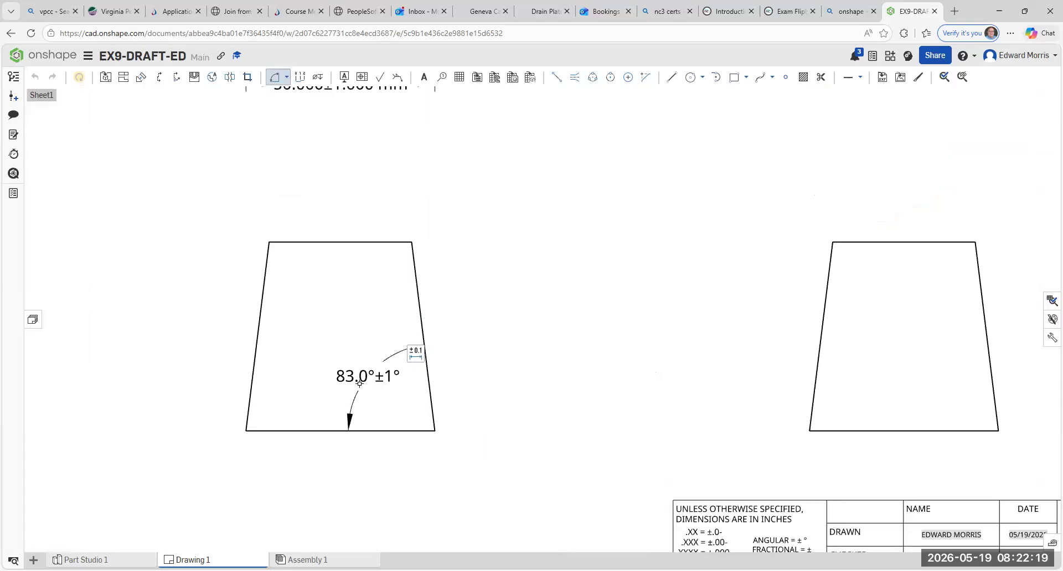
scroll(338, 380, "up", 1)
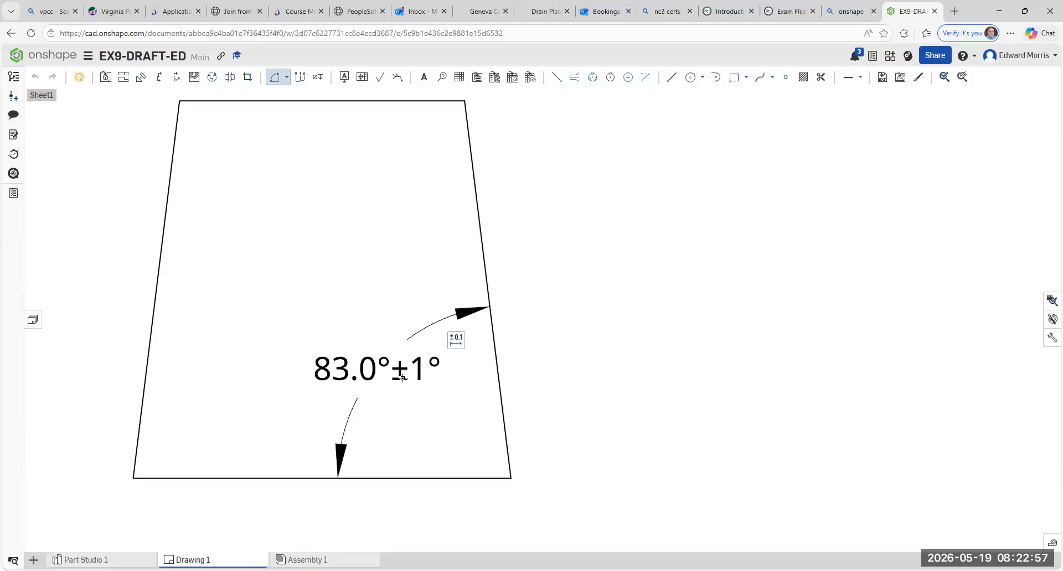
scroll(477, 289, "down", 5)
scroll(594, 267, "down", 1)
middle_click_drag(594, 267, 382, 236)
left_click(579, 256)
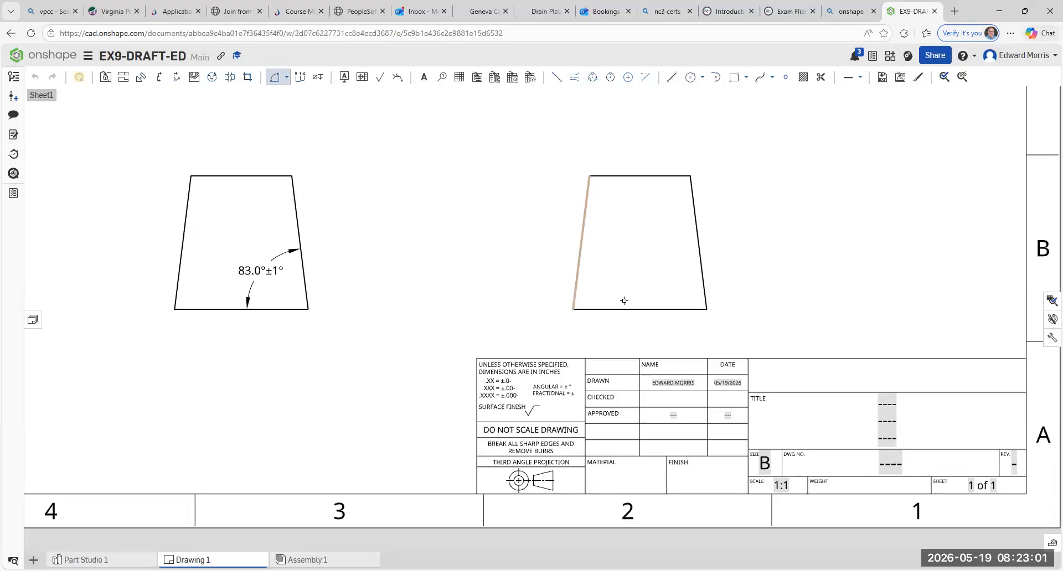
left_click(624, 309)
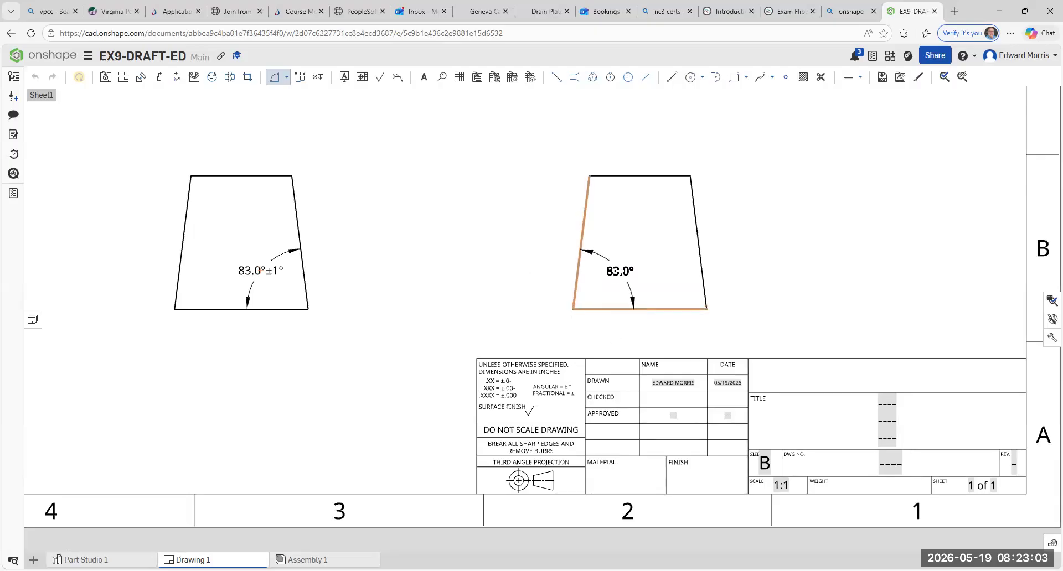
left_click(620, 271)
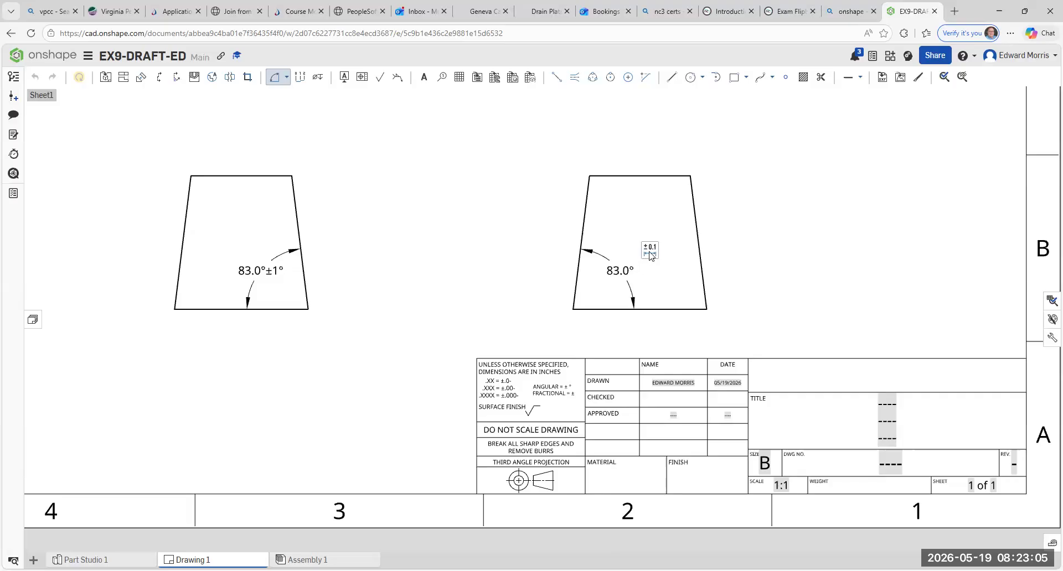
- Apply a Symmetrical tolerance of ±1° to the side view's angular dimension at its base
left_click(649, 252)
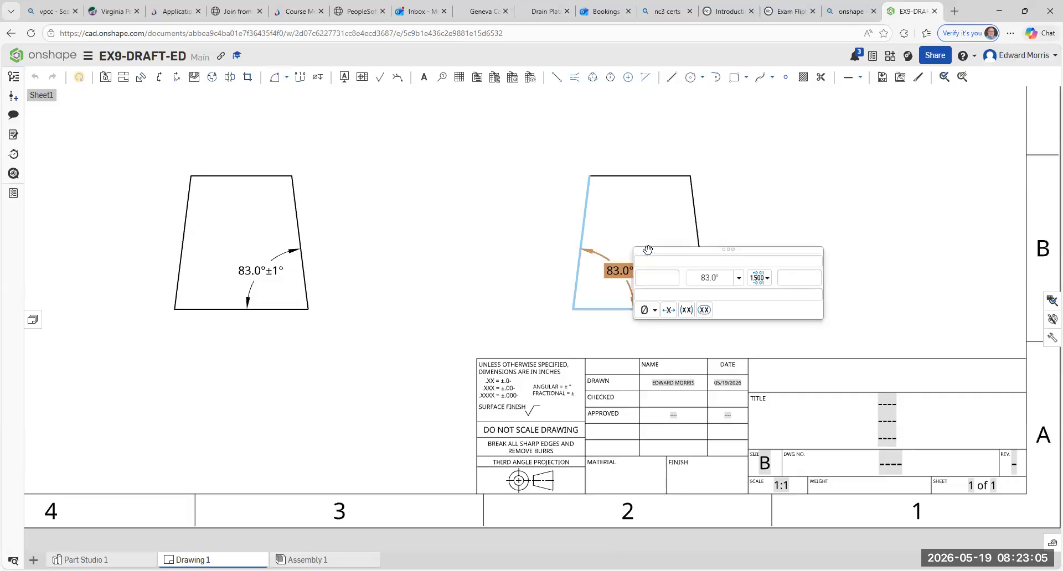
left_click(758, 279)
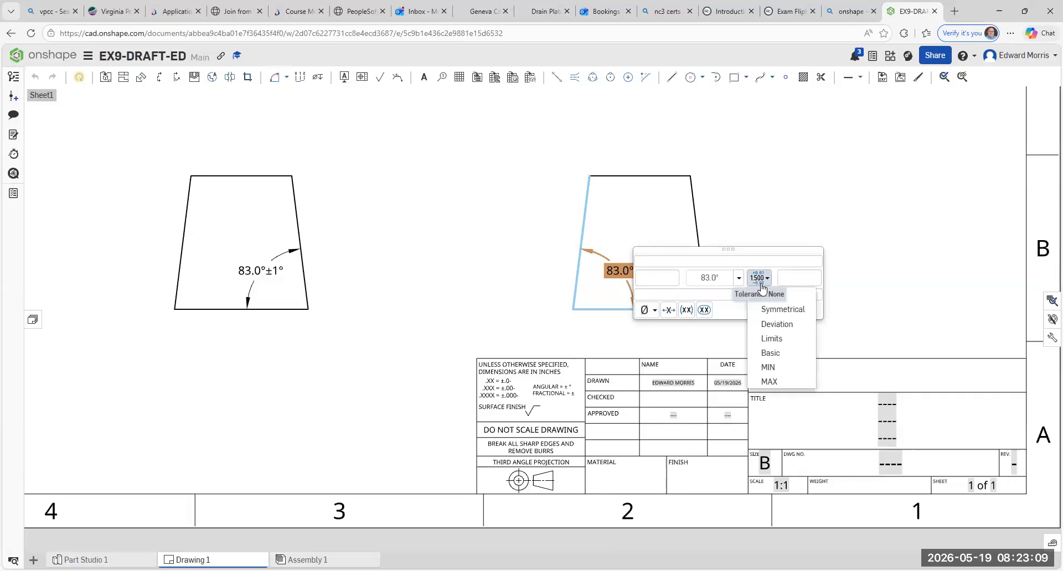
left_click(767, 309)
left_click(807, 279)
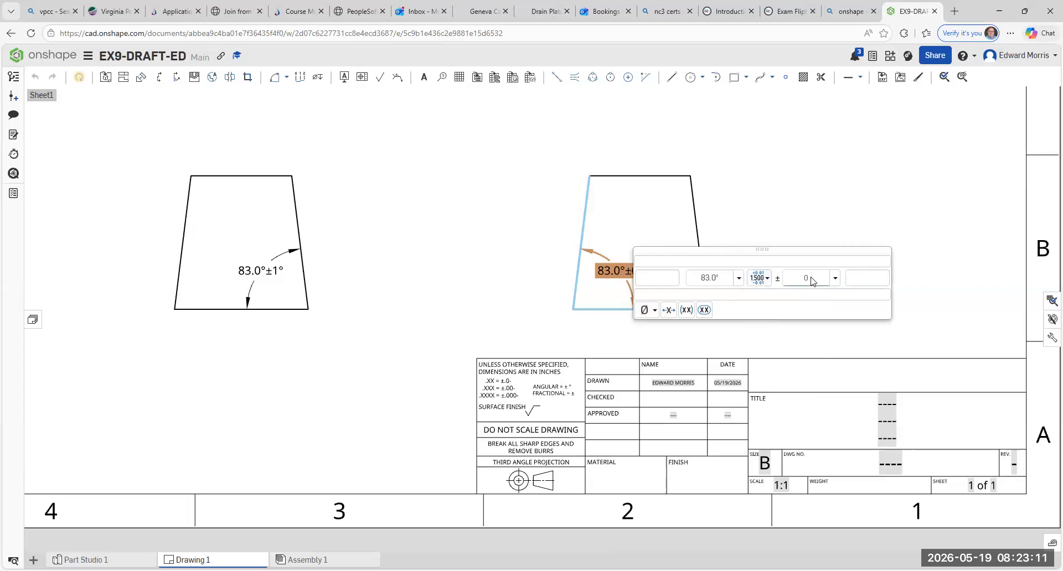
type("1")
left_click(770, 350)
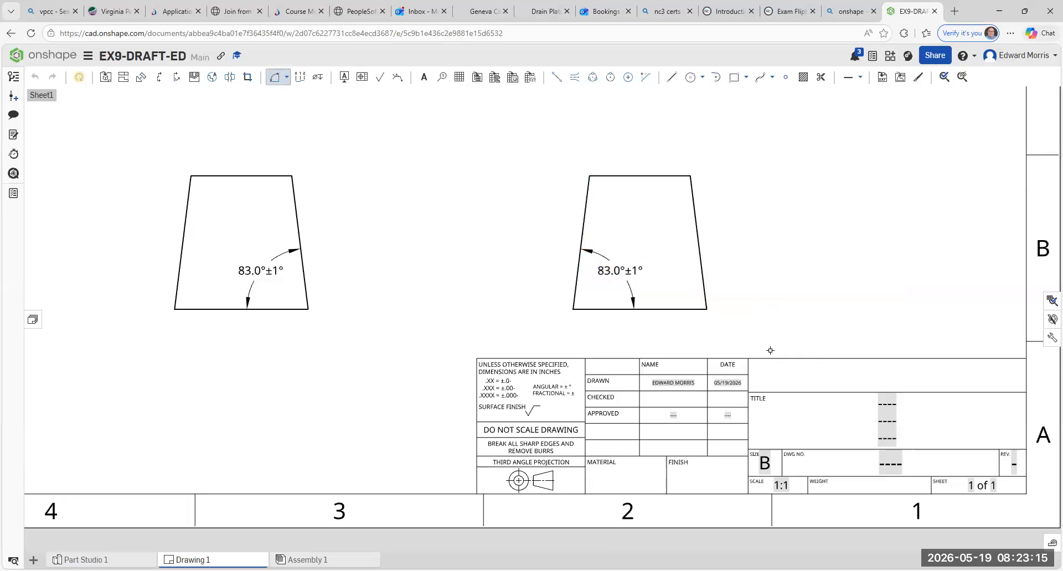
- Dimension the front view's vertical height between its upper and lower corners, placed outside the slanted edge facing the side view
scroll(407, 264, "down", 2)
scroll(407, 264, "up", 3)
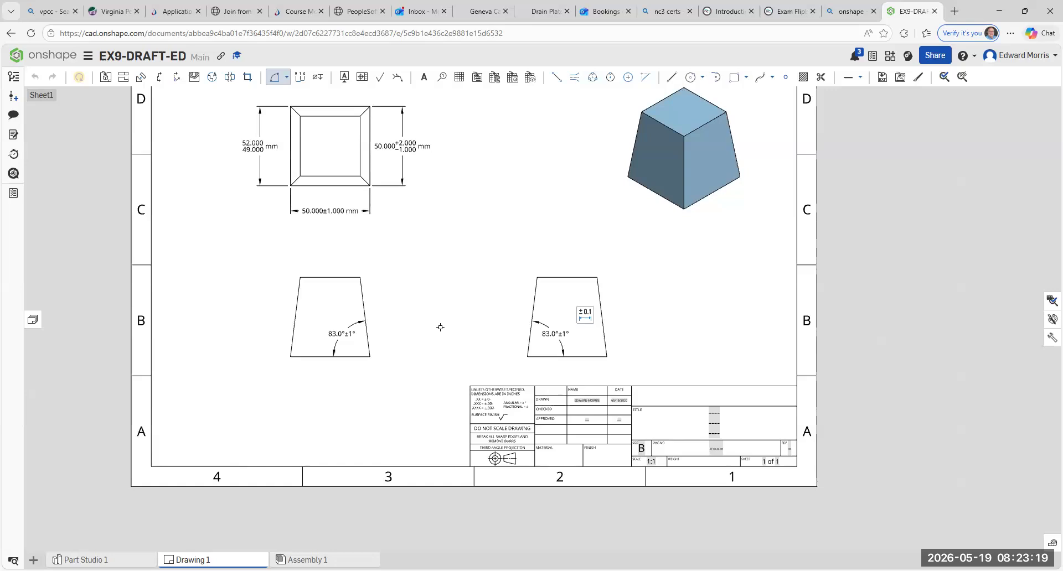
middle_click_drag(441, 296, 442, 277)
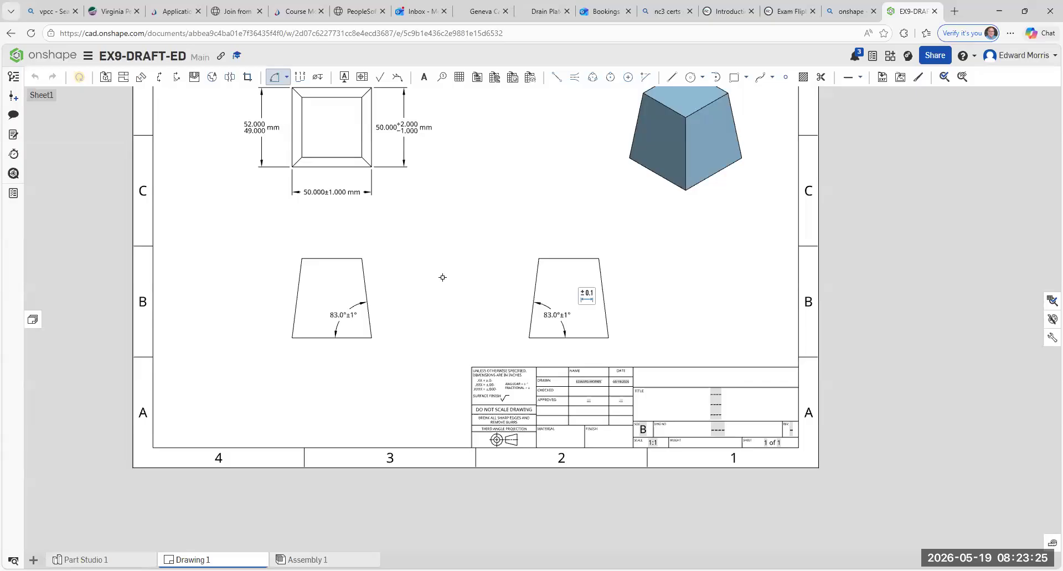
middle_click_drag(435, 260, 458, 269)
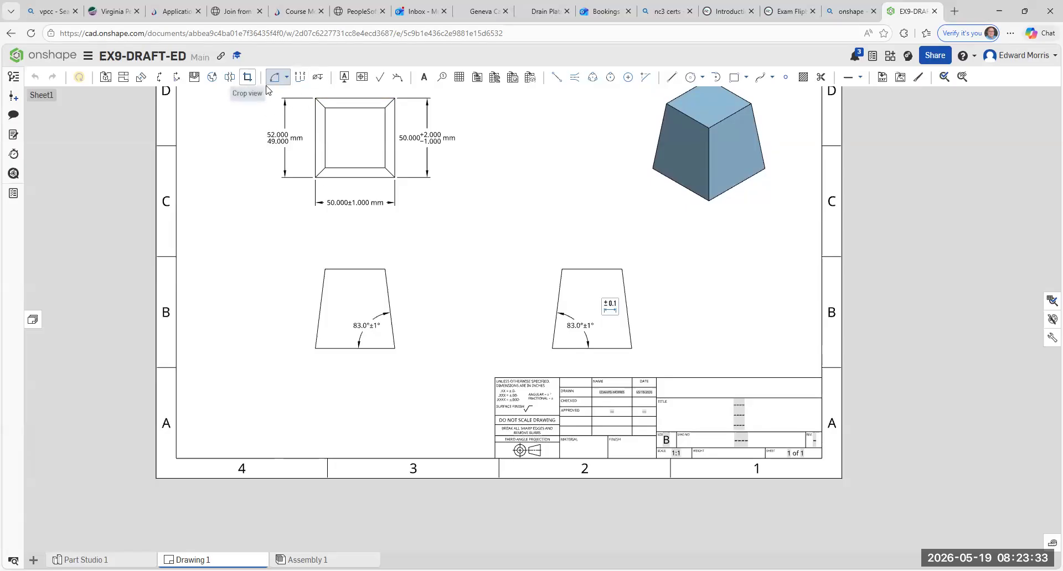
left_click(287, 78)
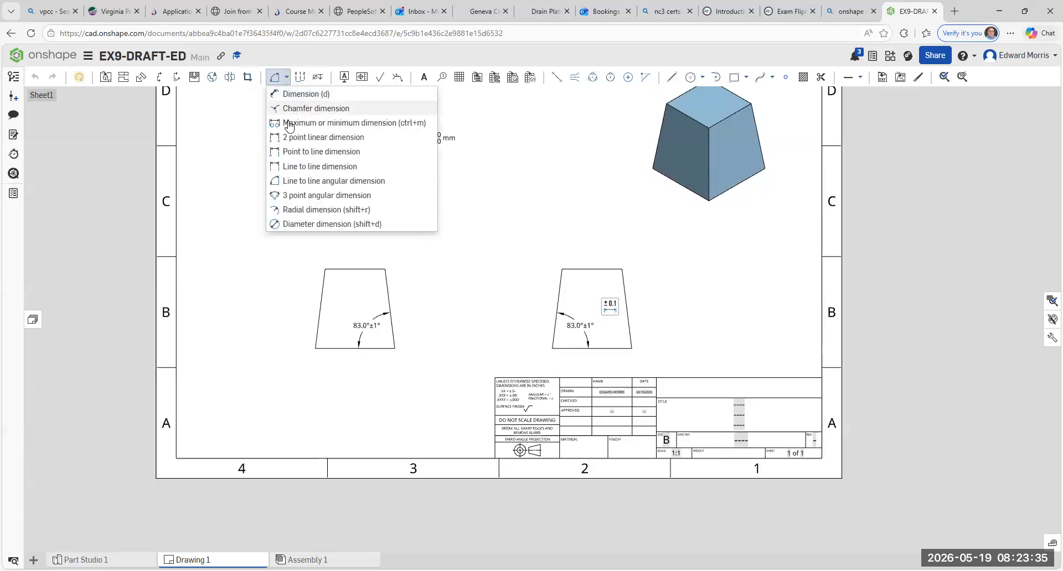
left_click(281, 96)
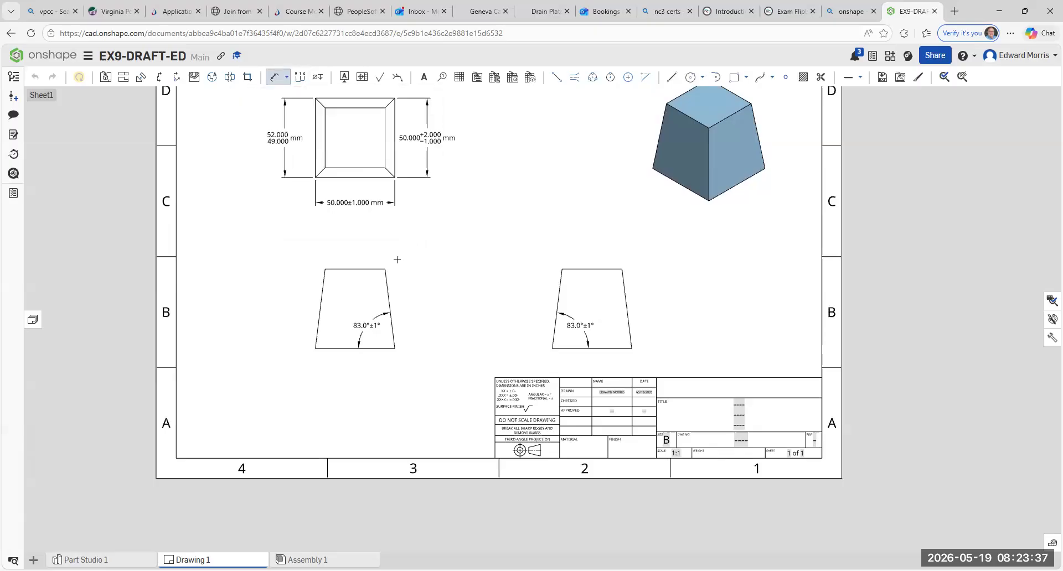
left_click(385, 269)
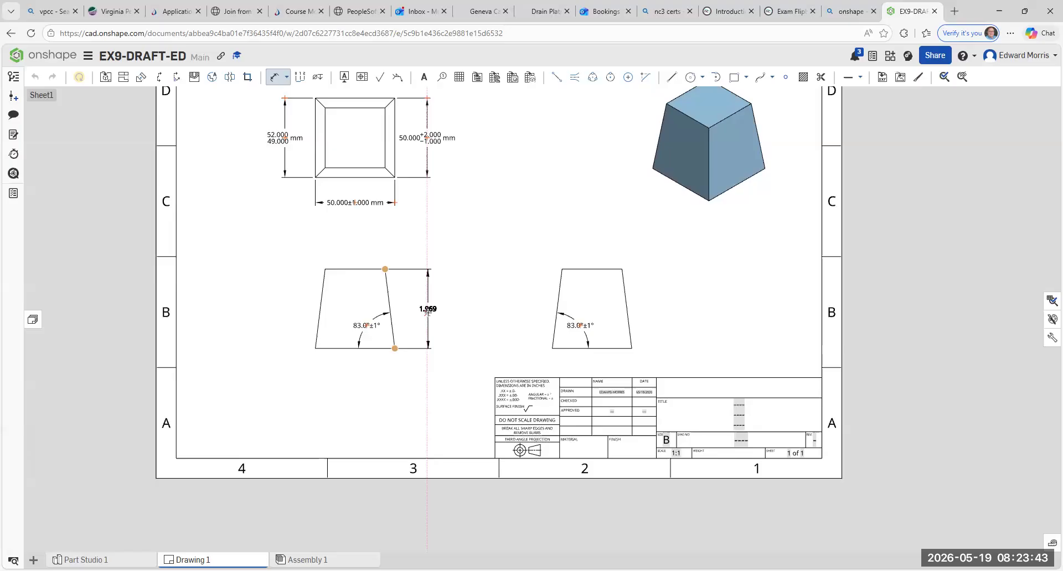
left_click(427, 310)
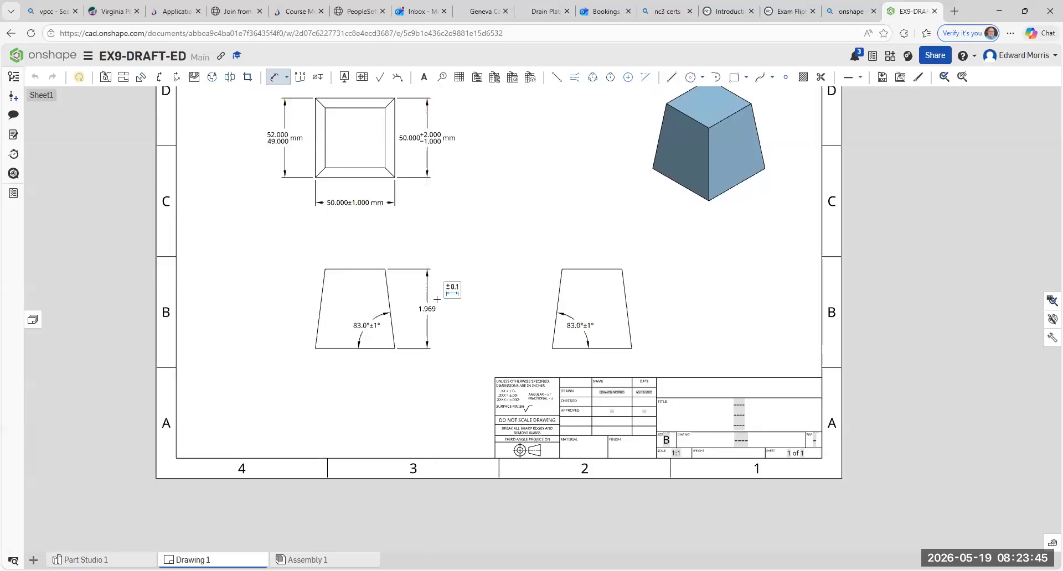
- Switch the front view's height dimension to Millimeters and give it a Symmetrical tolerance type
left_click(452, 290)
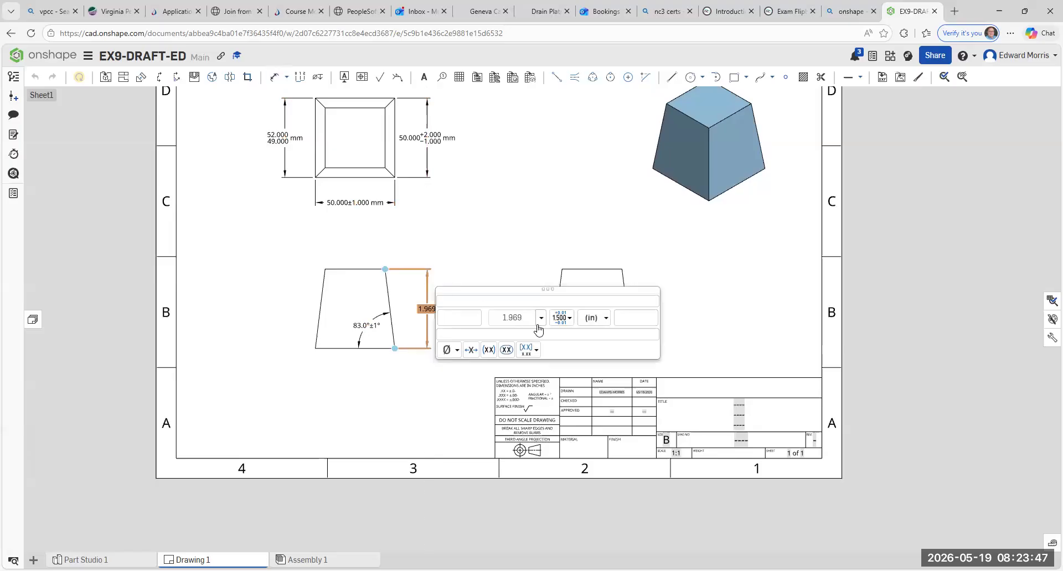
left_click(604, 327)
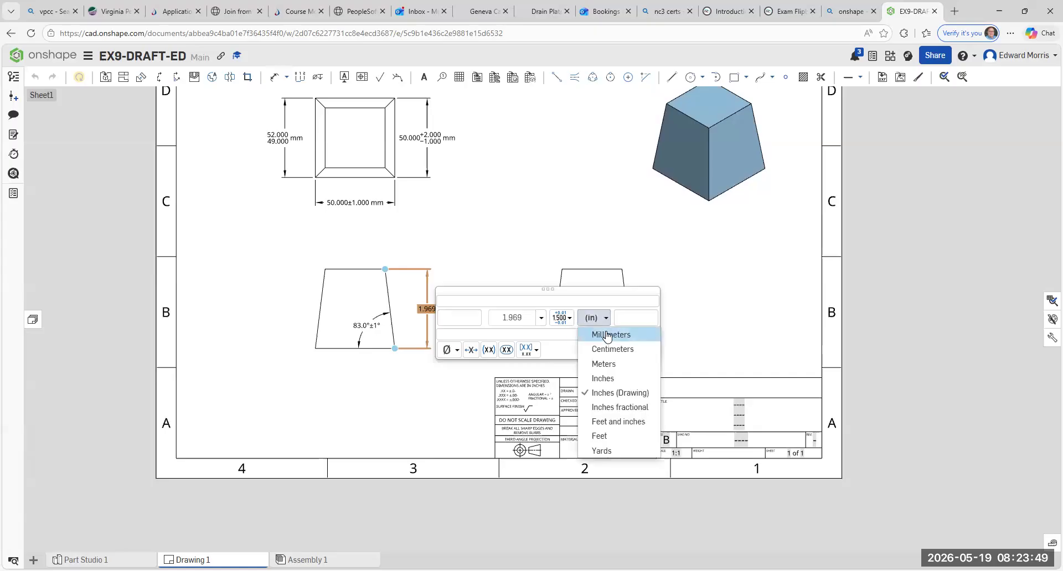
left_click(605, 333)
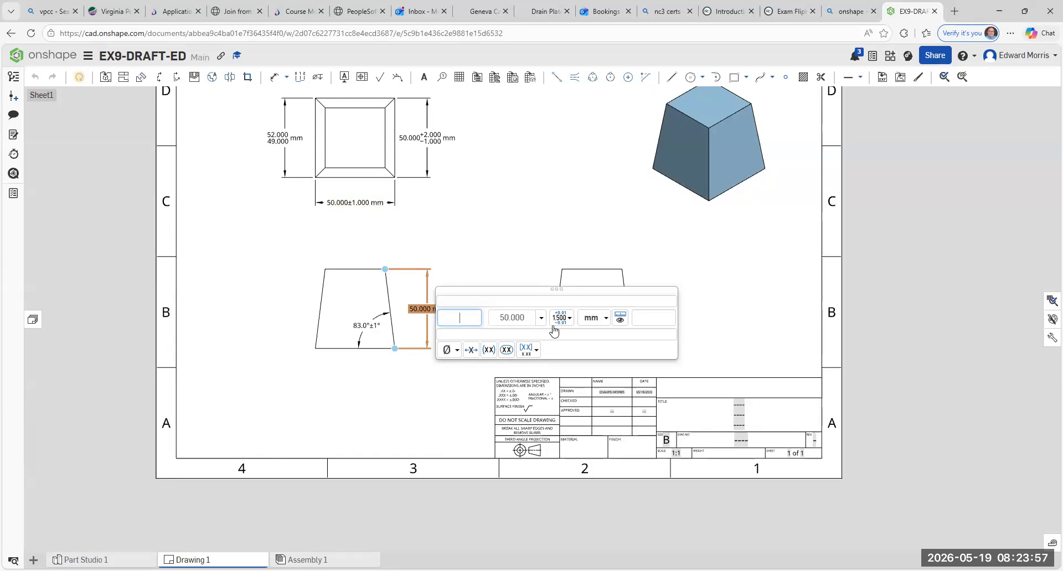
left_click(570, 319)
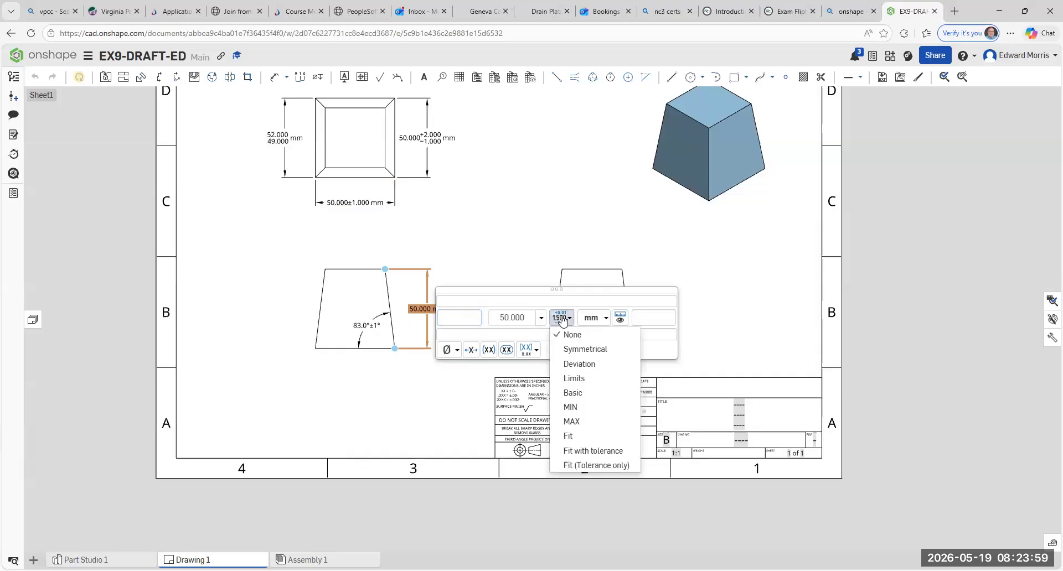
left_click(586, 349)
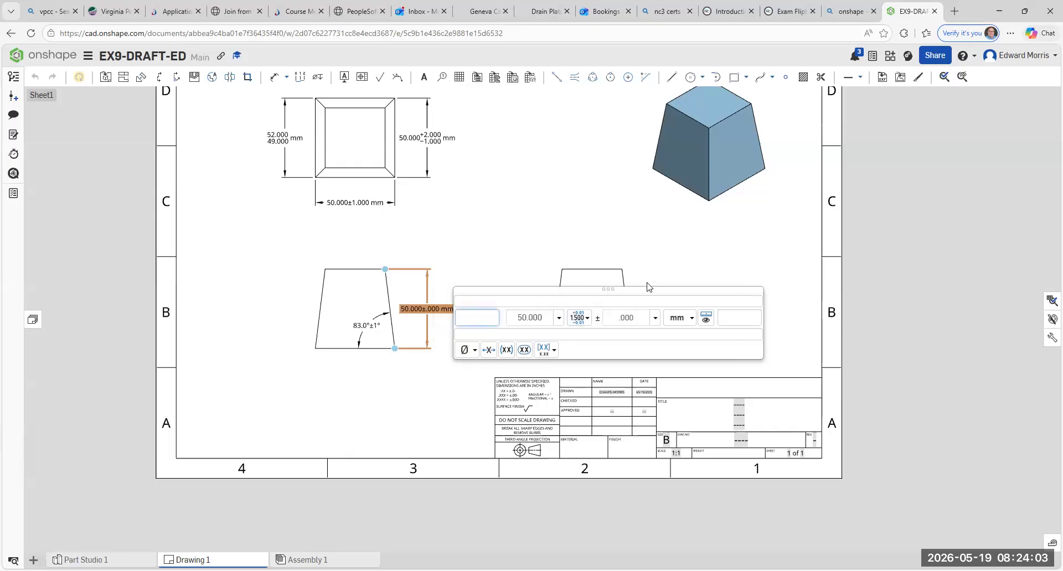
left_click(658, 224)
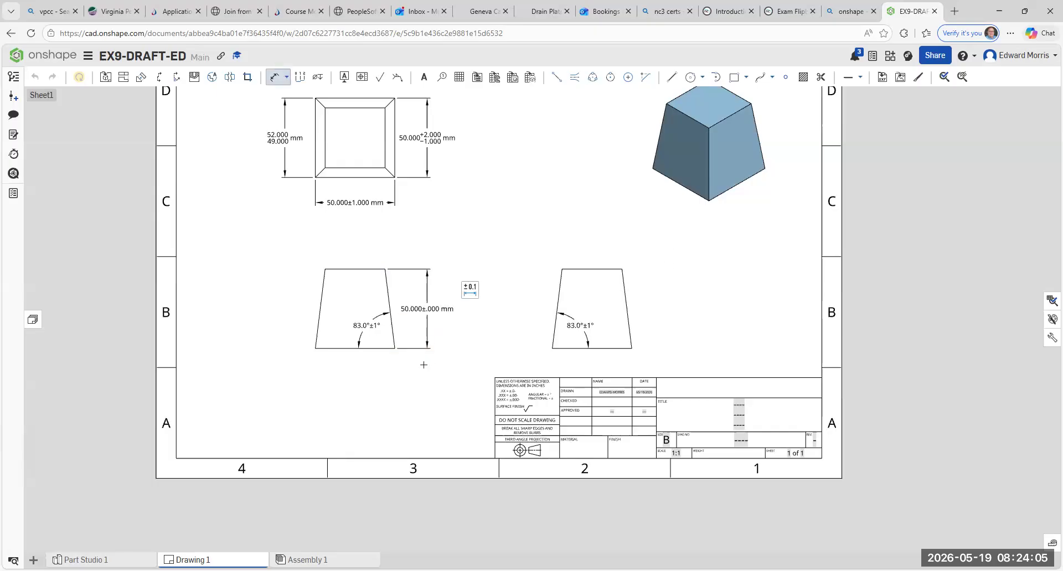
- Set the symmetrical tolerance of the front view's height dimension to ±1 mm
left_click(434, 310)
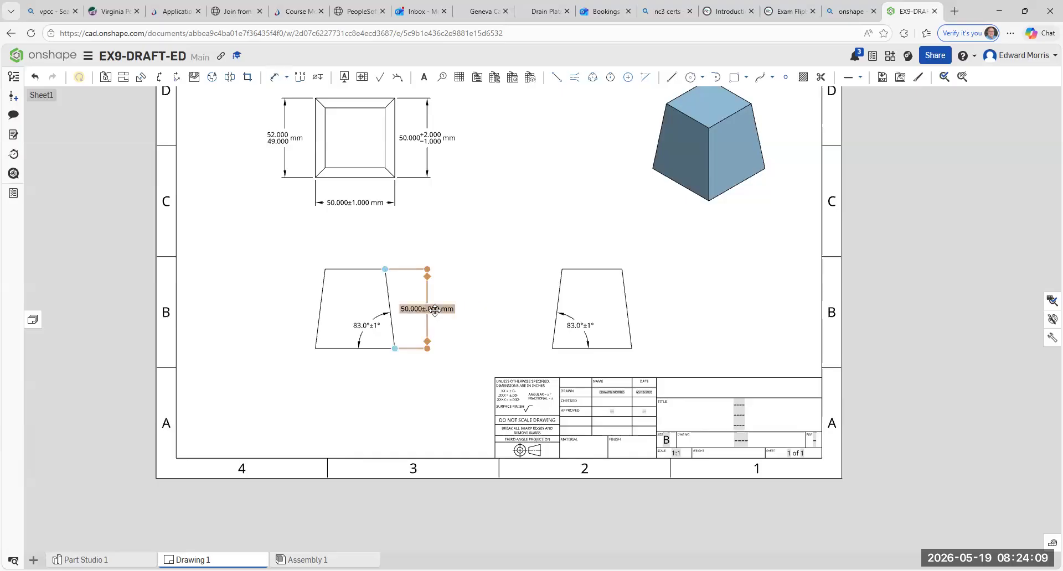
double_click(435, 311)
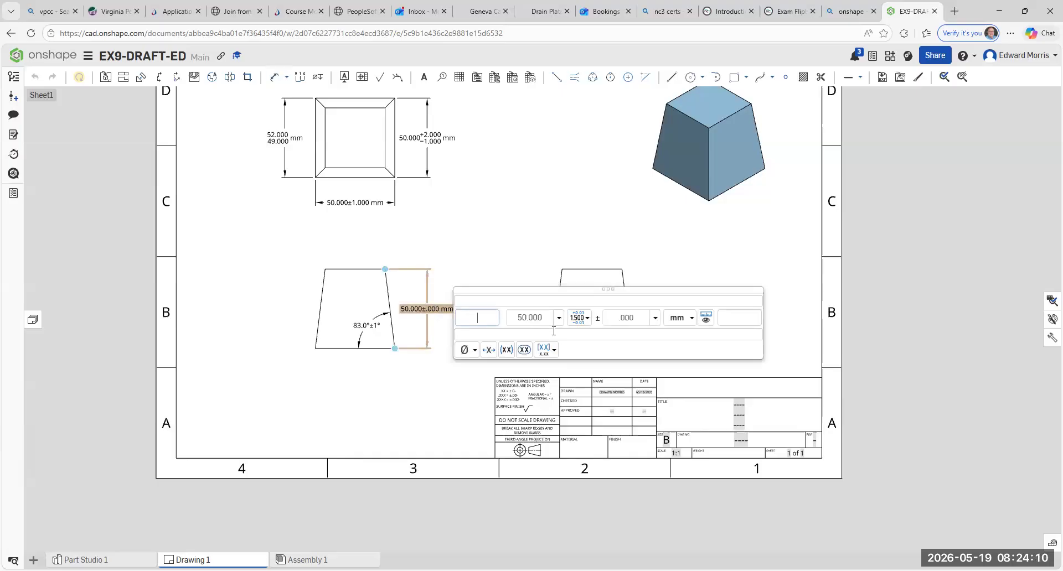
left_click(623, 321)
type("1")
left_click(478, 226)
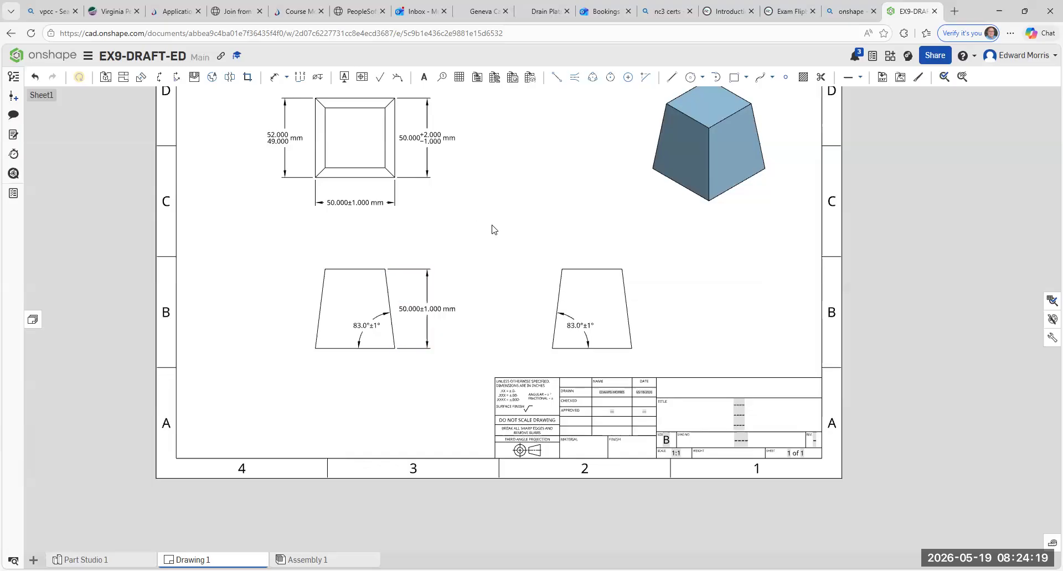
- Add a line to line angular dimension between the side view's two slanted edges, placed above the top edge
middle_click_drag(492, 228, 433, 314)
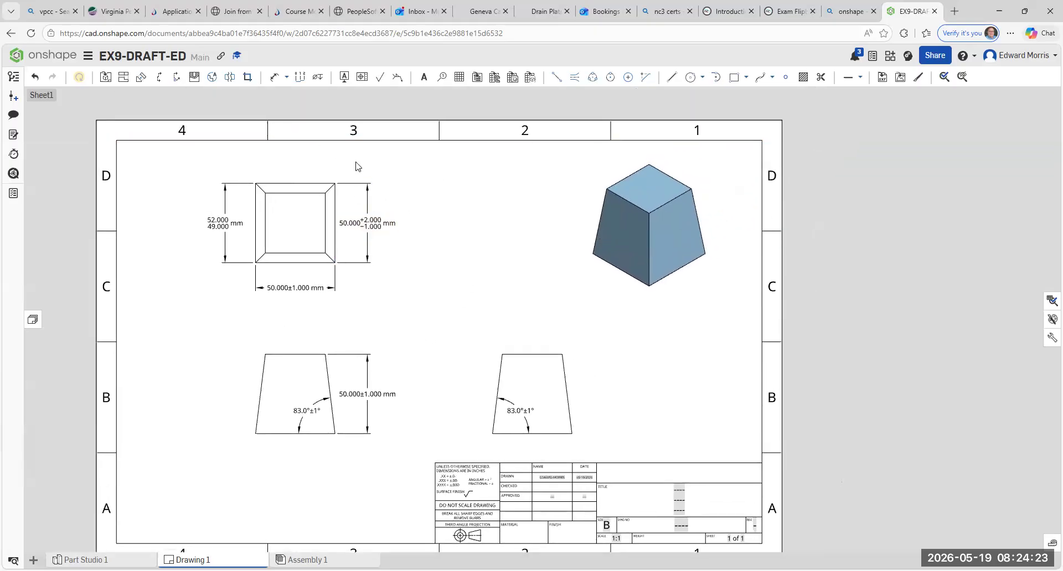
left_click(286, 77)
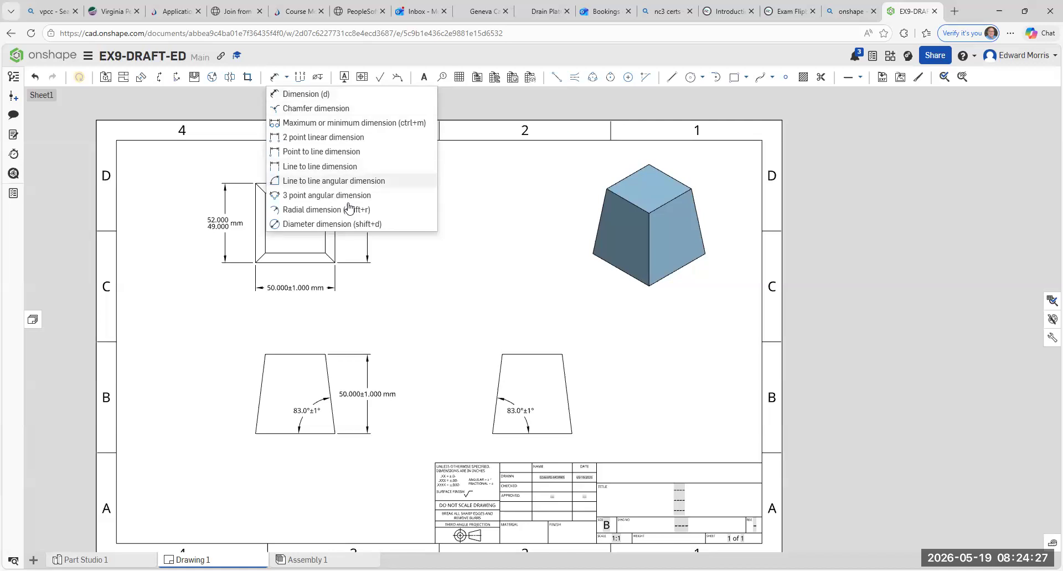
left_click(332, 181)
left_click(497, 382)
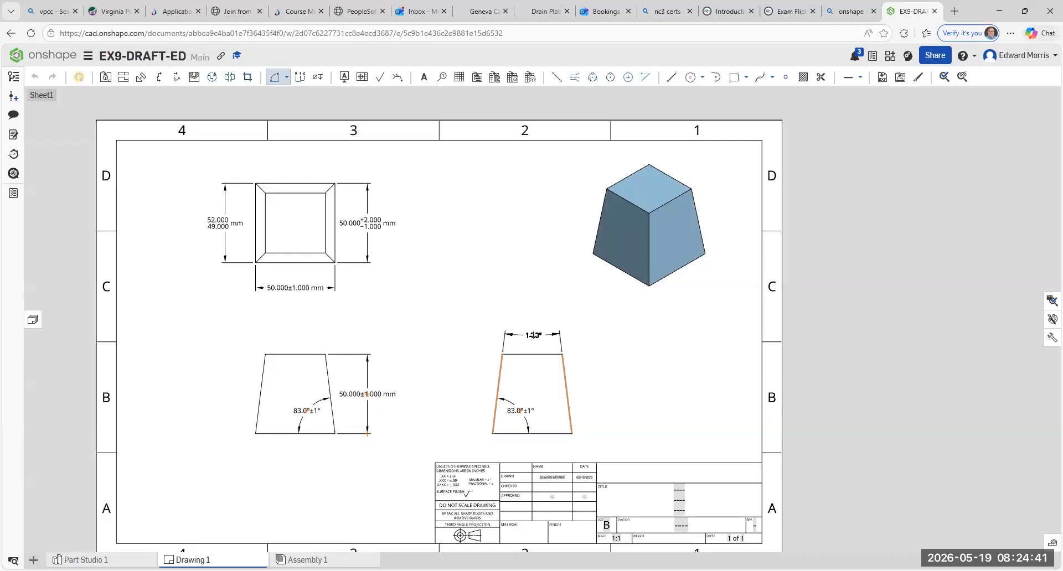
left_click(532, 335)
- Give the angular dimension above the side view a Symmetrical tolerance of ±1°
left_click(557, 316)
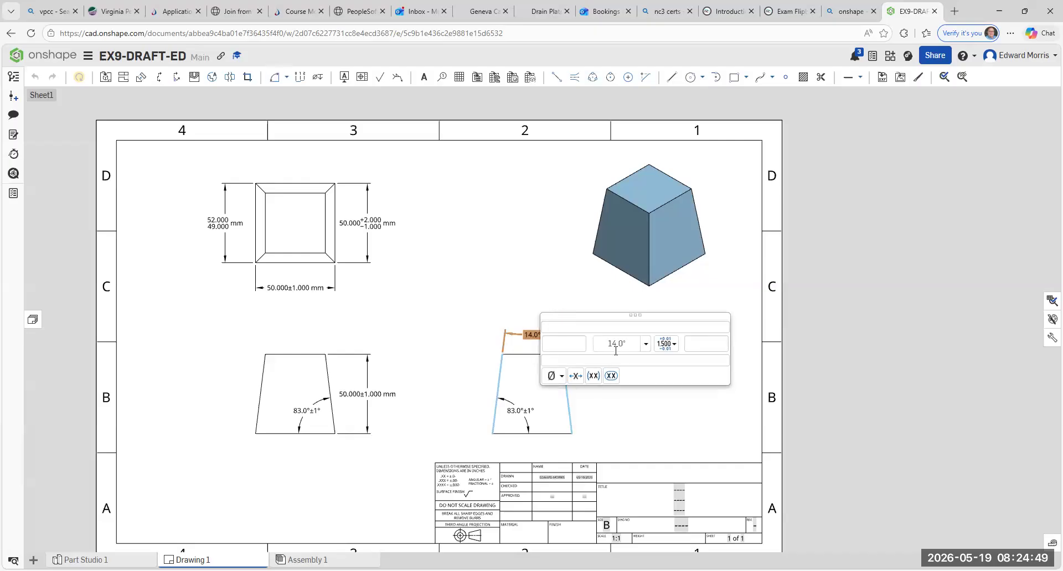
left_click(666, 344)
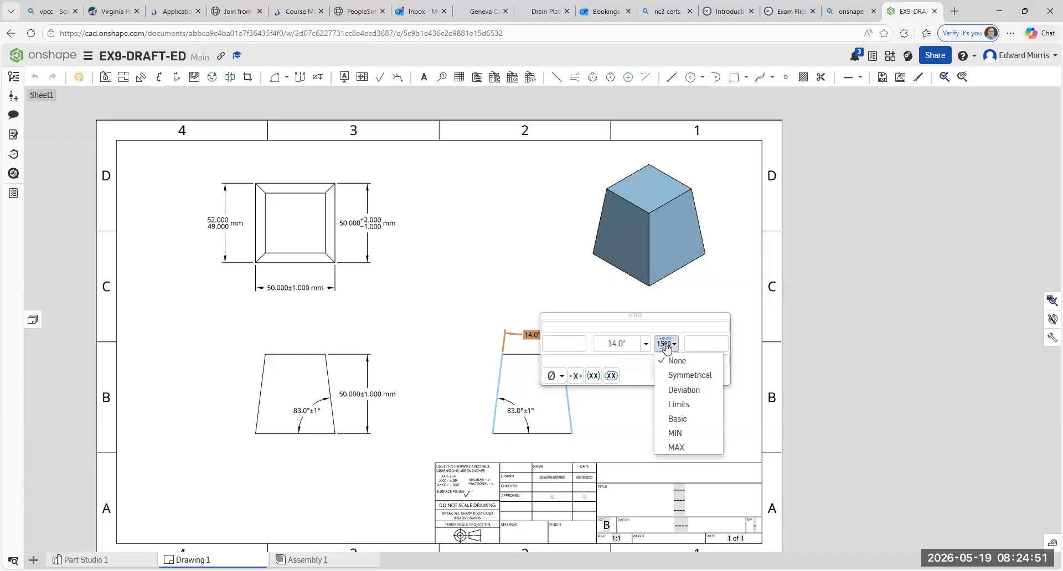
left_click(671, 375)
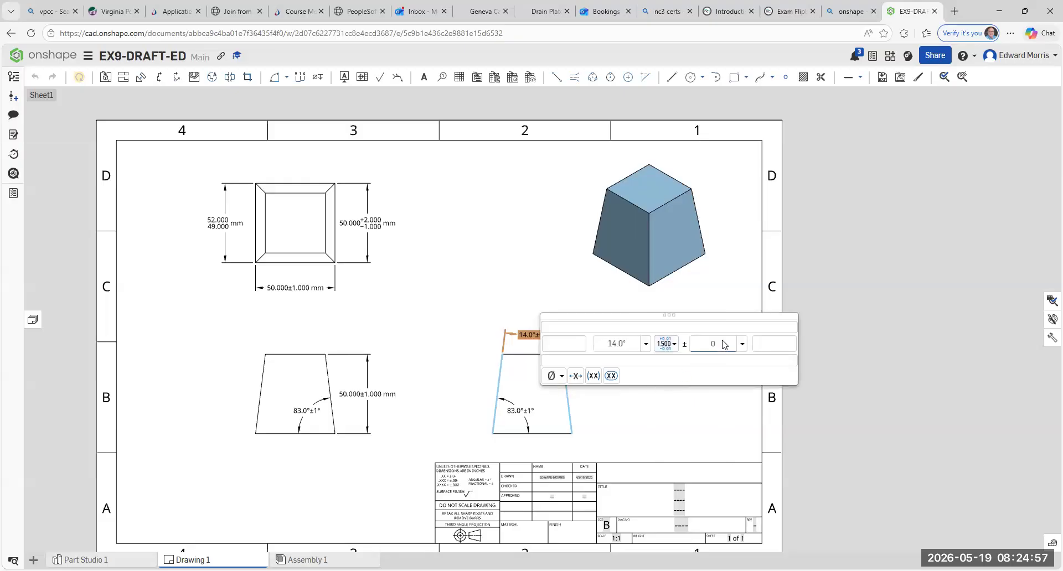
key("BackSpace")
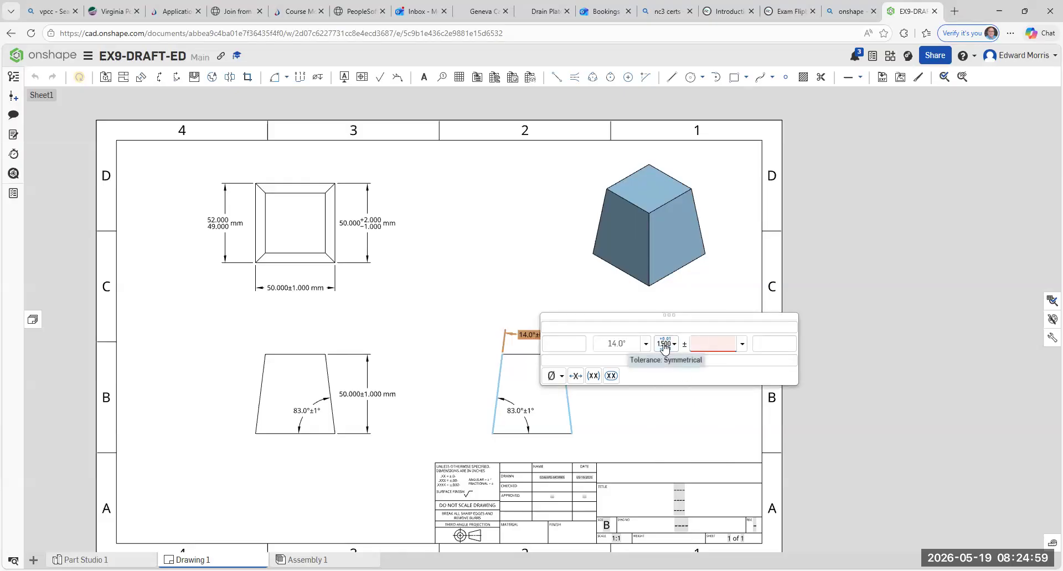
type("1")
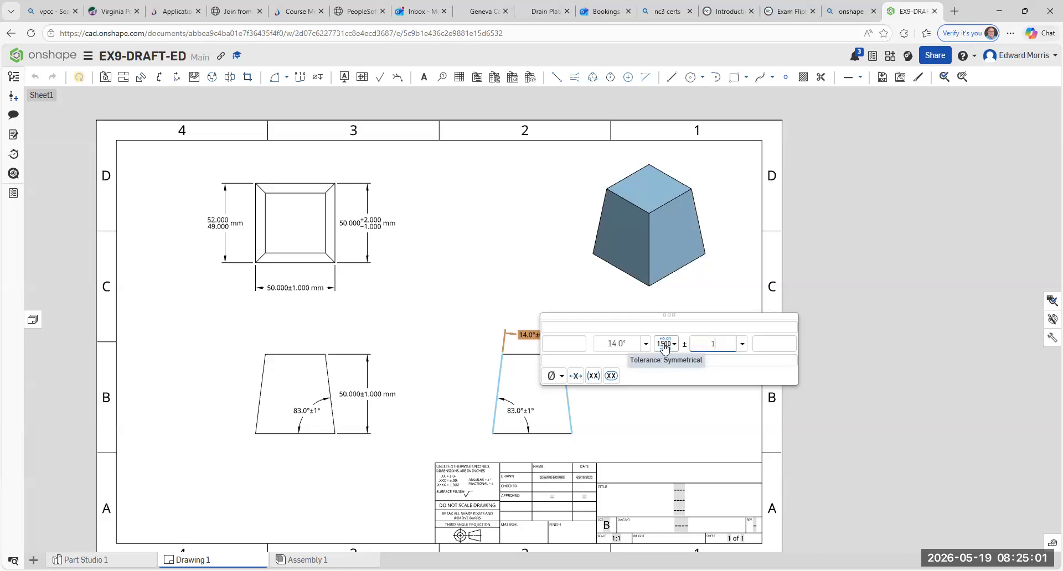
- Change the tolerance of the angular dimension above the side view to Deviation with +2° and −1°
left_click(664, 344)
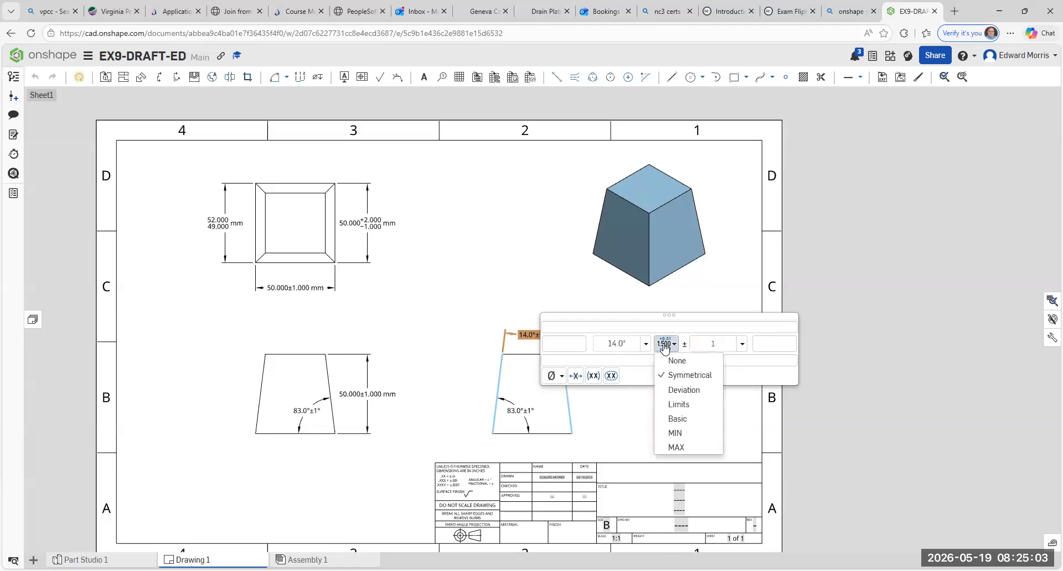
left_click(695, 390)
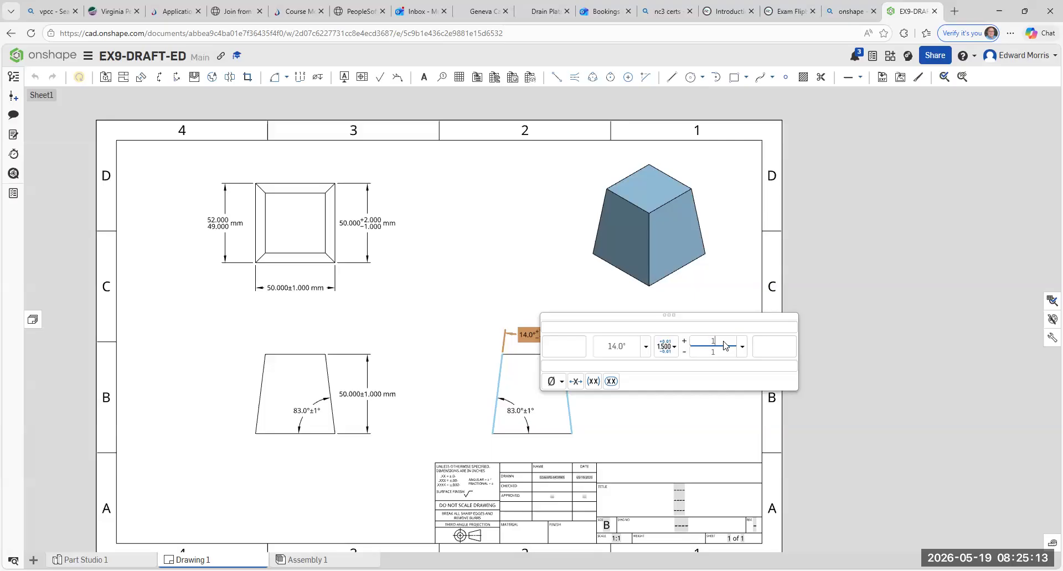
type("2")
left_click(723, 354)
left_click(524, 268)
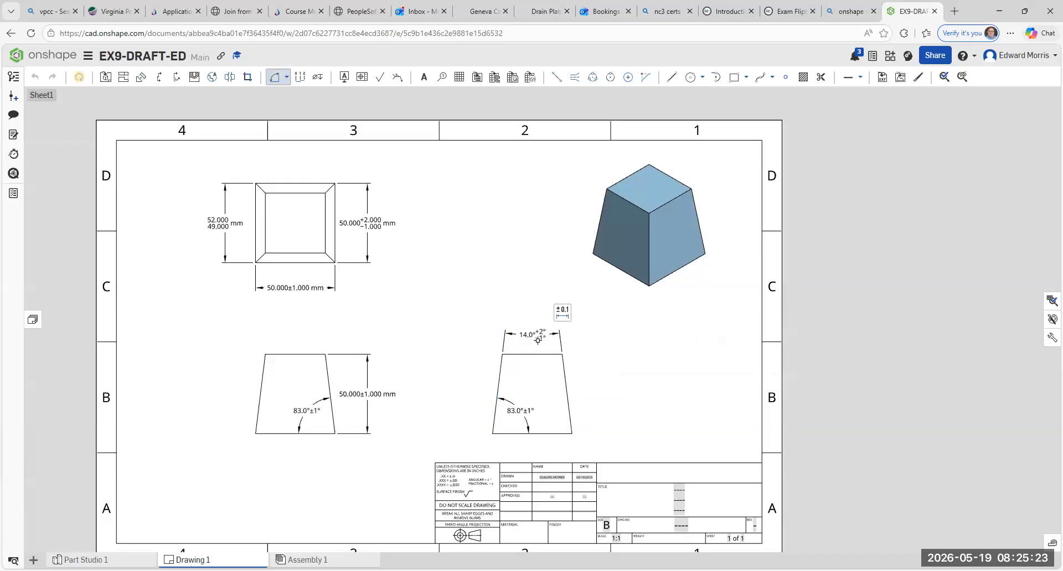
- Examine the deviation tolerance above the side view up close, as well as the overall layout of the dimensioned views
scroll(530, 347, "up", 5)
scroll(530, 347, "up", 3)
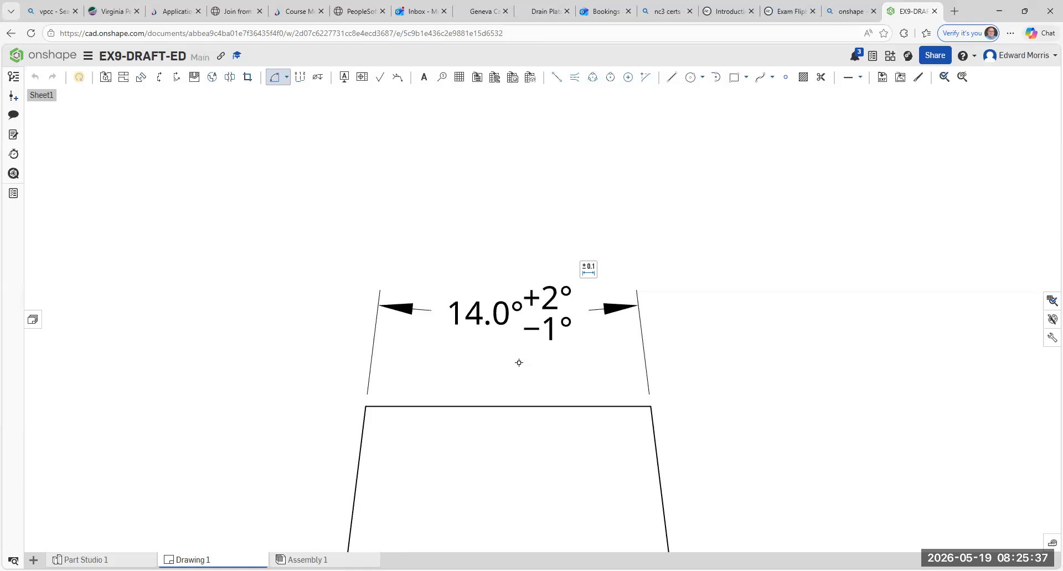
scroll(518, 363, "down", 8)
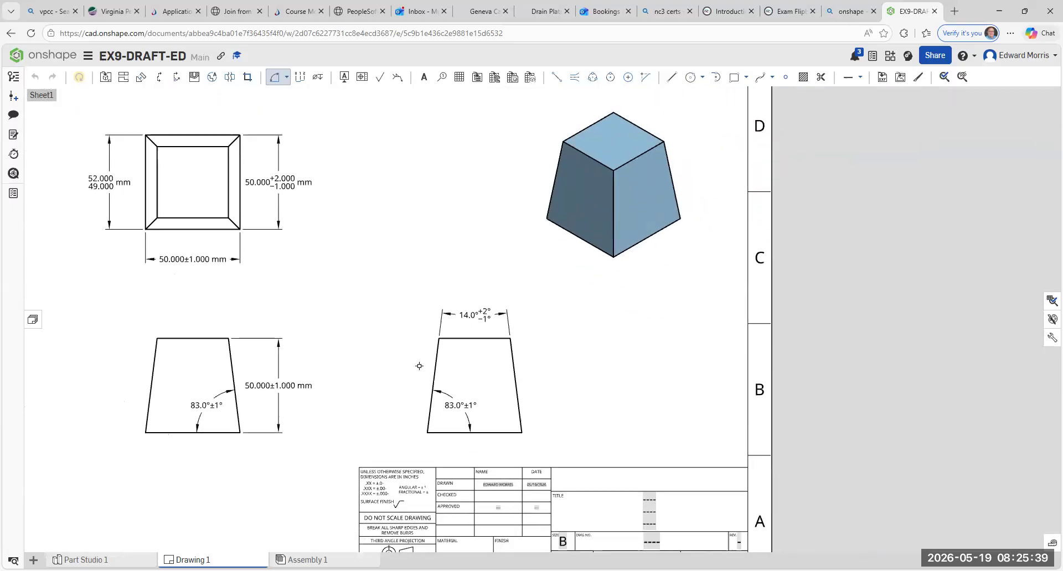
middle_click_drag(368, 375, 631, 330)
middle_click_drag(455, 209, 444, 298)
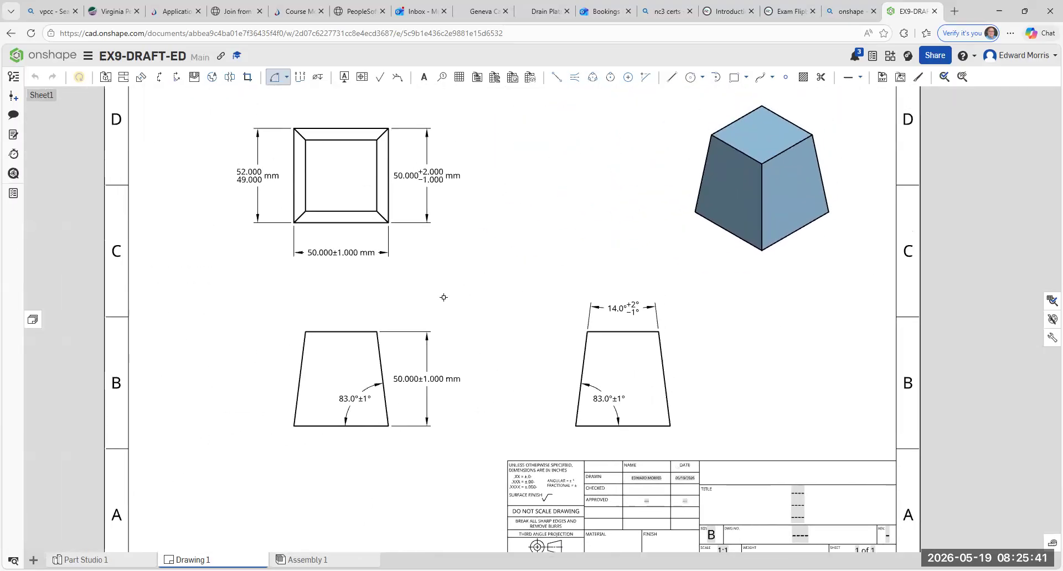
- Place a note reading TOP VIEW below the top view's width dimension
key("Escape")
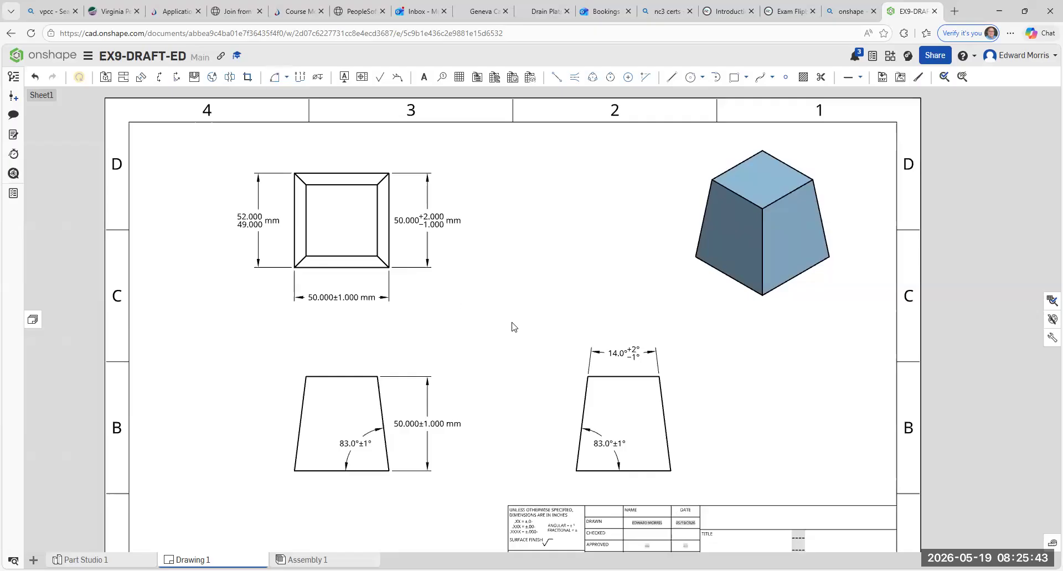
mouse_move(514, 326)
middle_mouse_down()
mouse_move(522, 249)
mouse_move(502, 292)
middle_mouse_up()
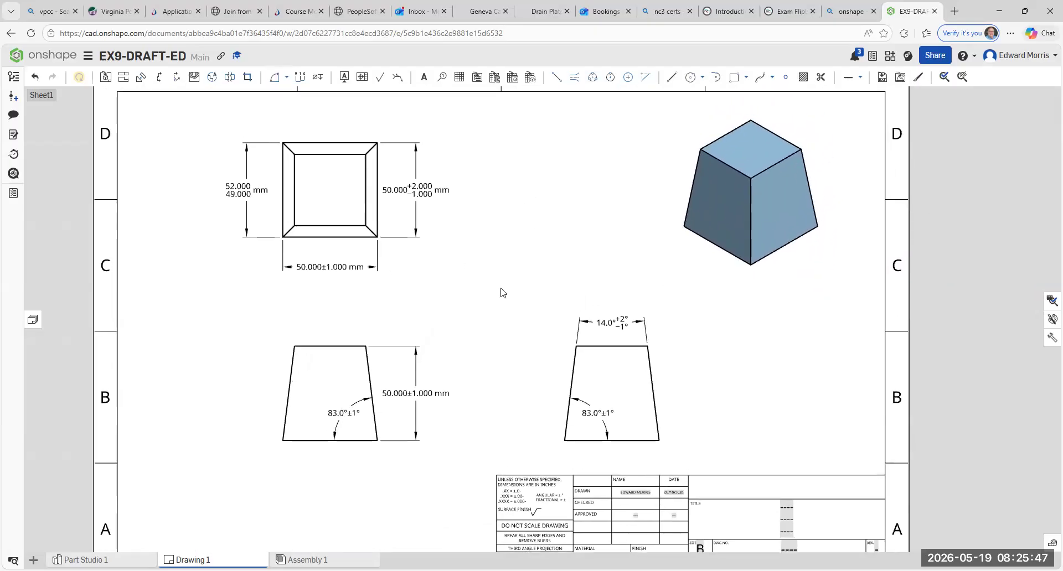
left_click(424, 81)
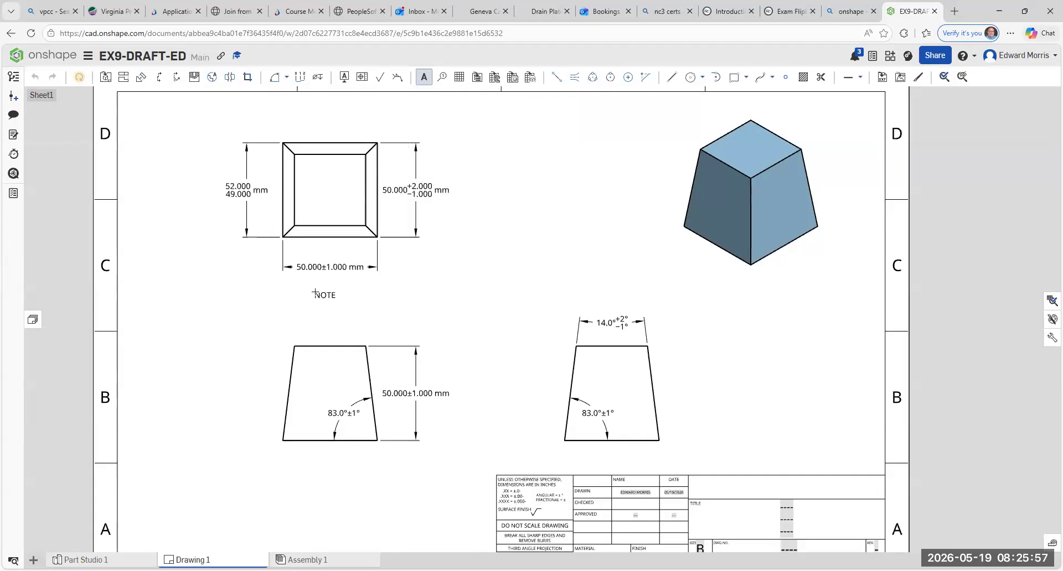
left_click(314, 292)
type("TOP VIEW")
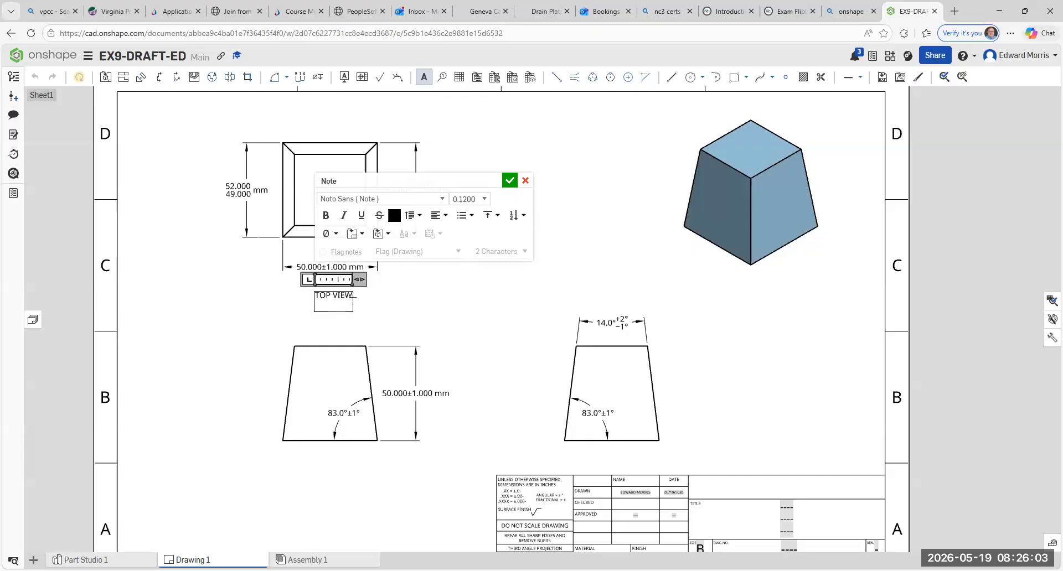
- Make the TOP VIEW note's text bold and underlined
left_click_drag(353, 297, 309, 299)
left_click(326, 215)
left_click(363, 218)
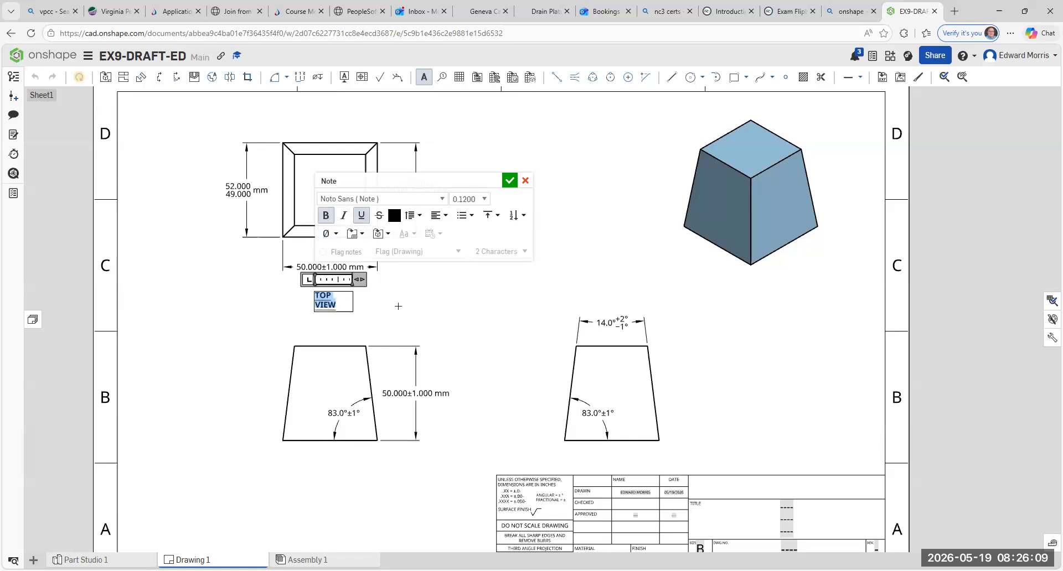
left_click(510, 180)
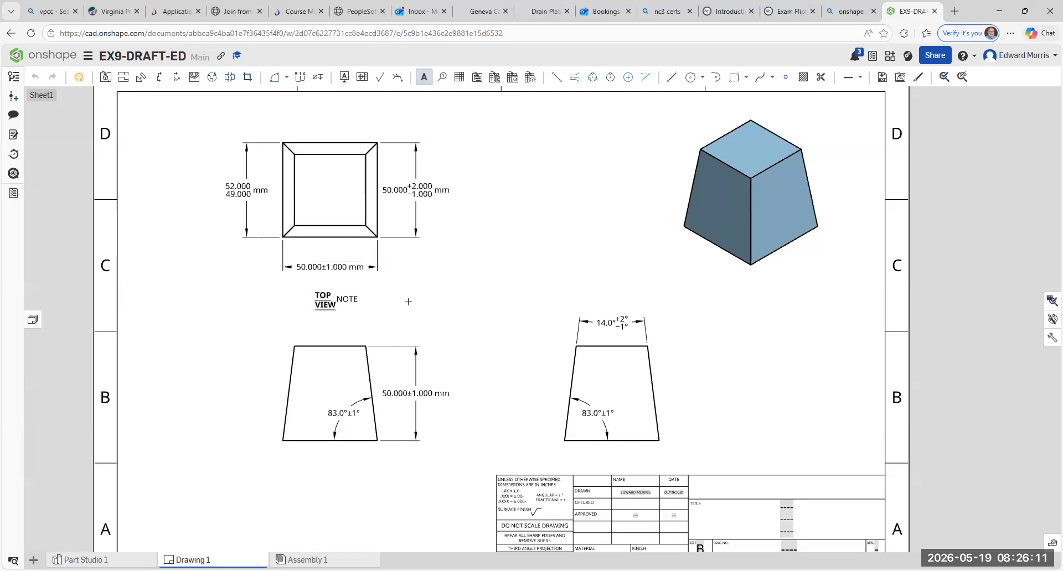
key("Escape")
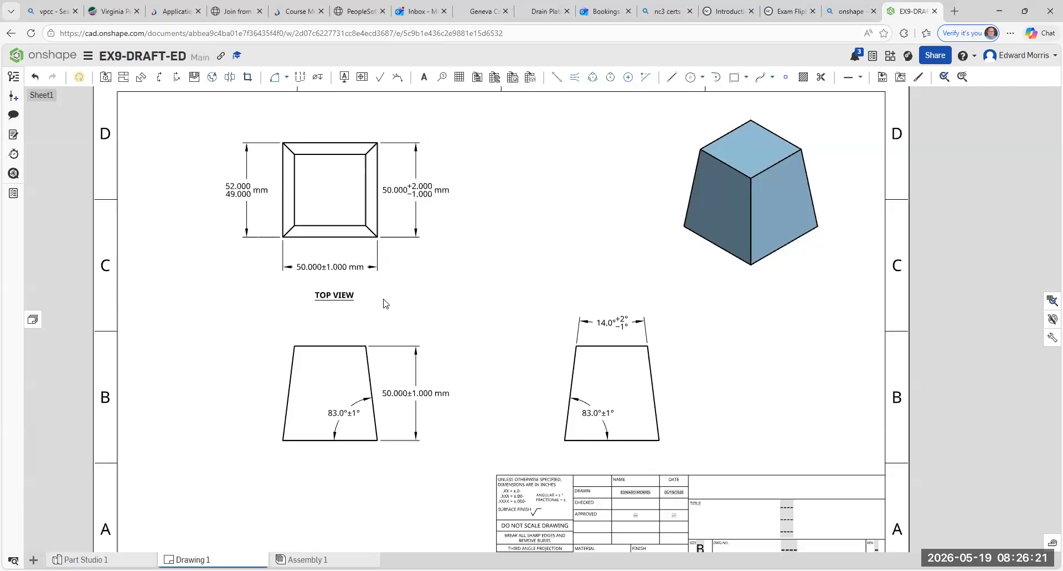
- Copy the TOP VIEW note and paste it centred below the front view
middle_click_drag(386, 304, 399, 219)
left_click(351, 212)
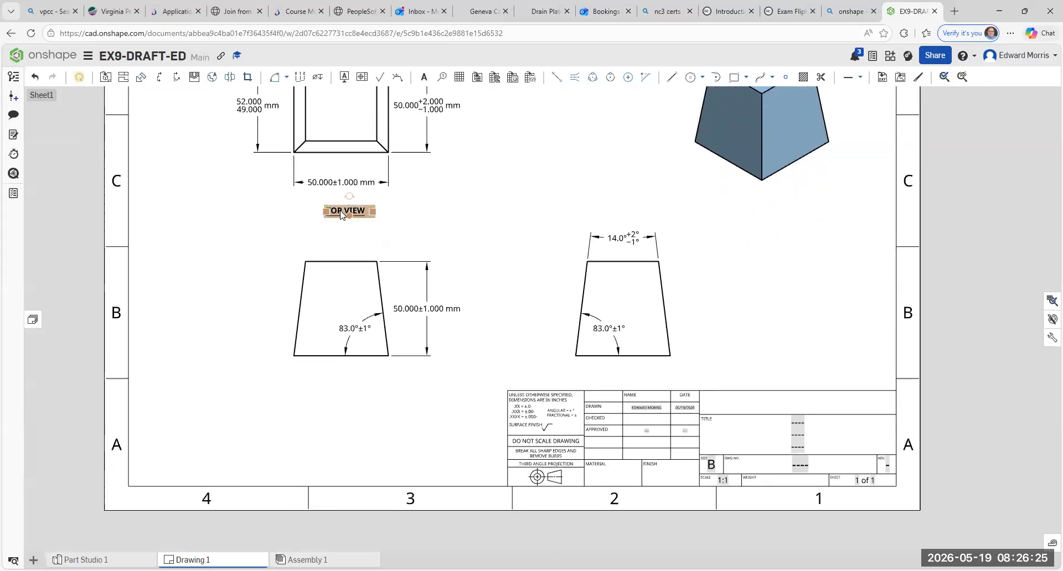
right_click(340, 215)
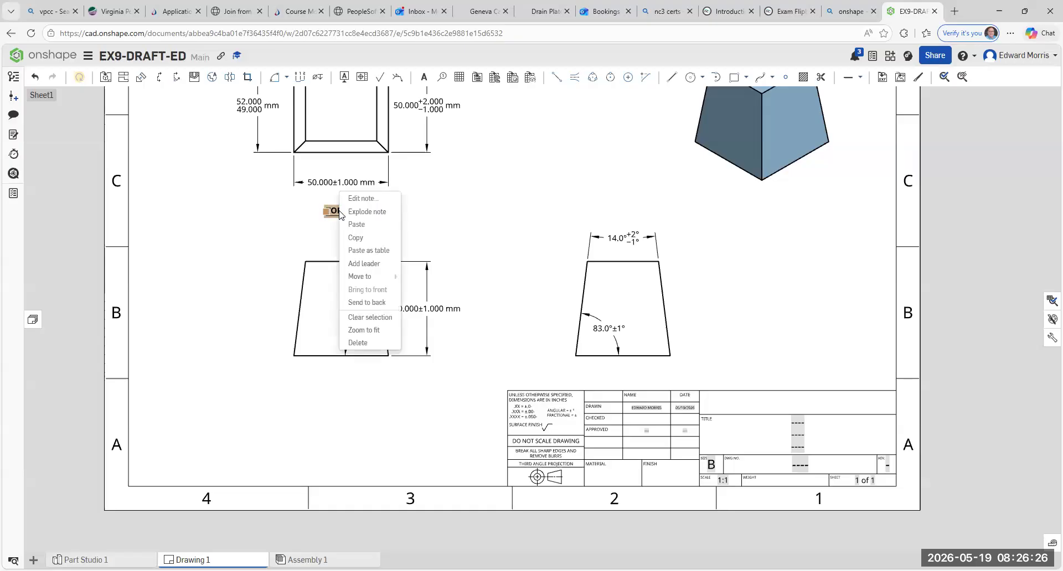
left_click(354, 237)
right_click(337, 389)
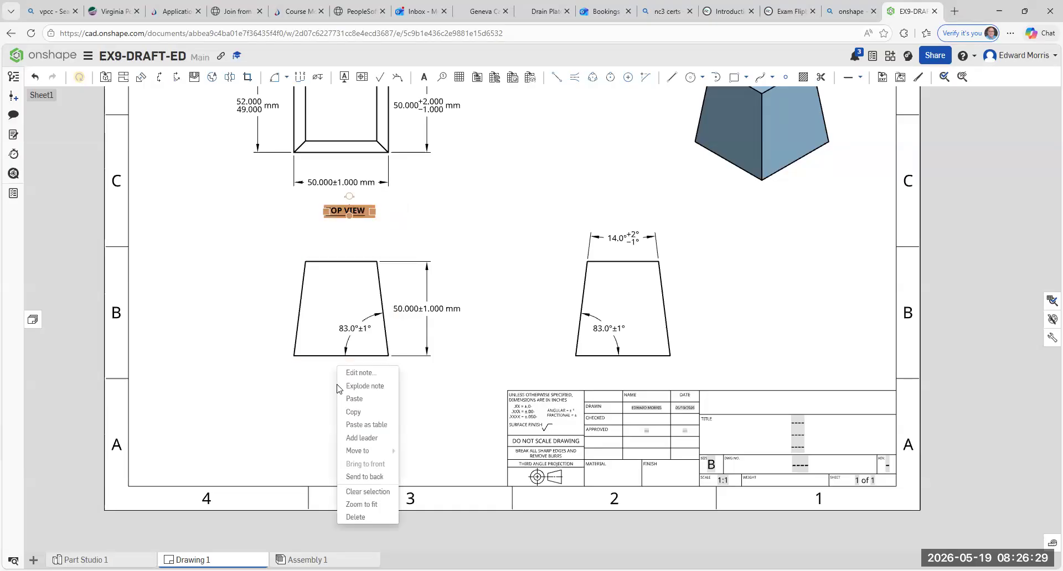
left_click(349, 398)
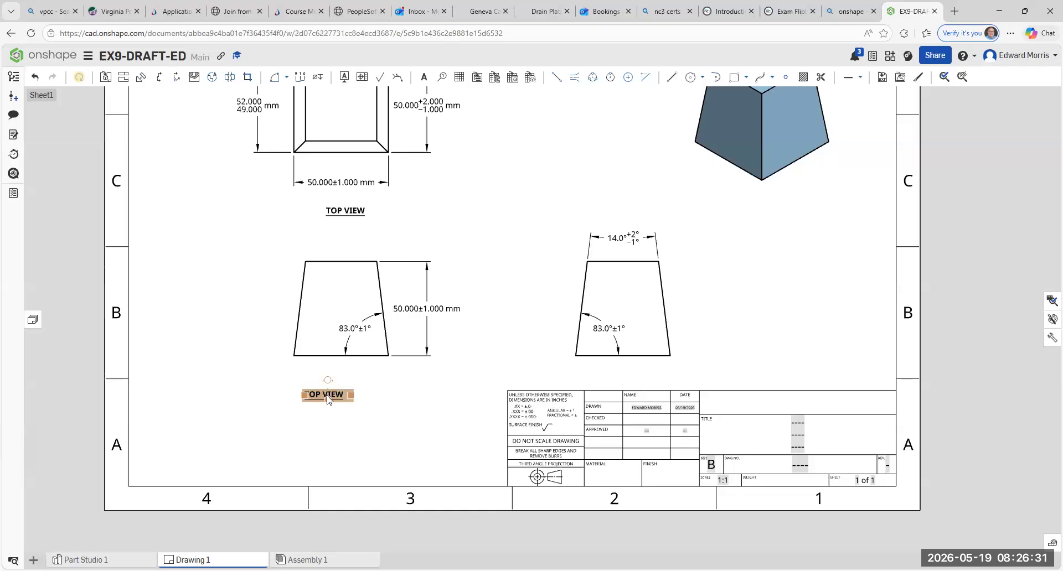
left_click_drag(335, 394, 342, 391)
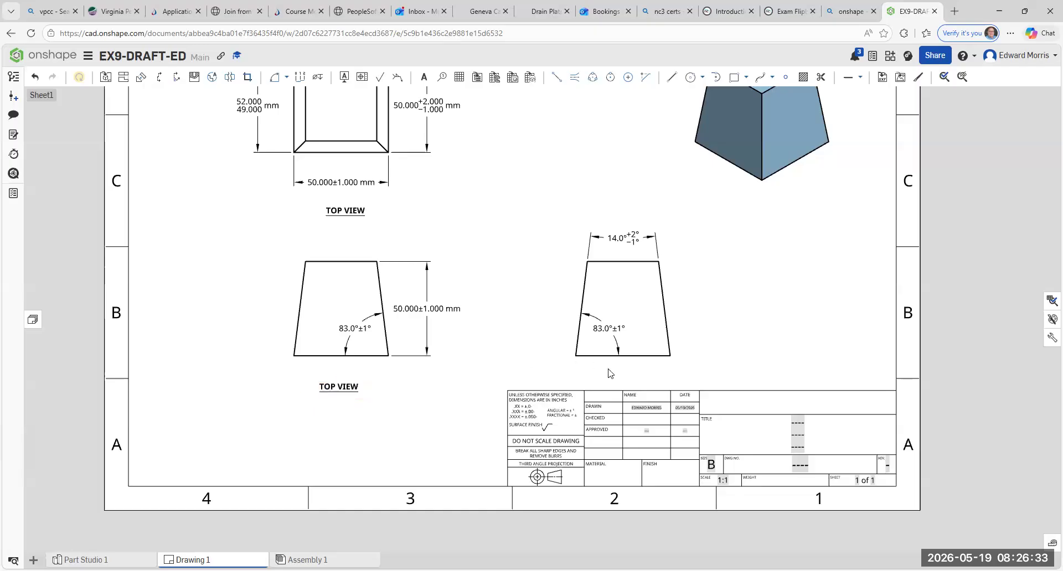
- Paste another copy of the TOP VIEW note between the side view and the title block
right_click(616, 383)
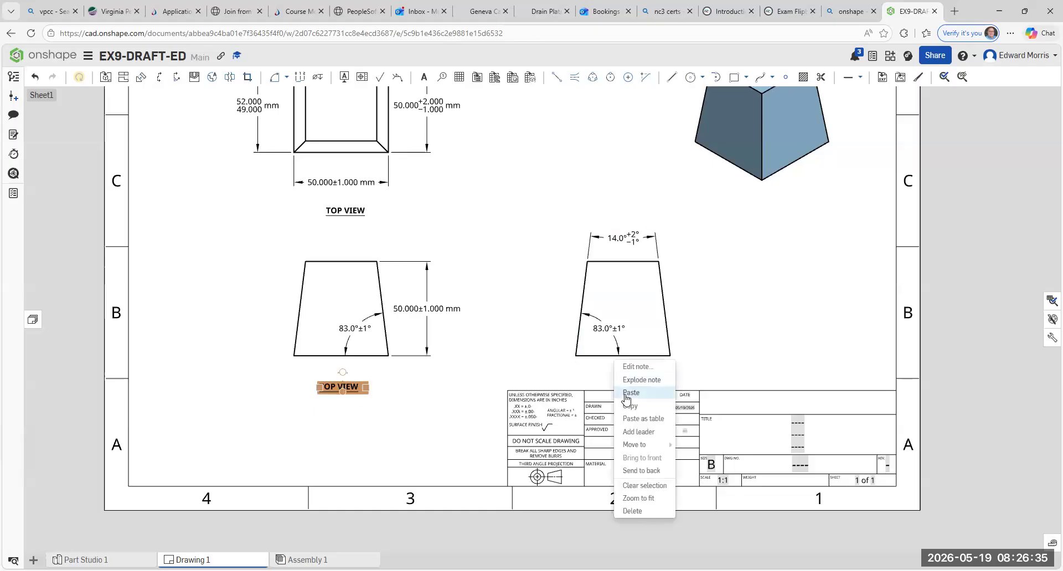
left_click(631, 392)
left_click_drag(635, 392, 611, 378)
- Paste a further copy of the TOP VIEW note just below the isometric view's lower left edge
right_click(702, 215)
left_click(711, 229)
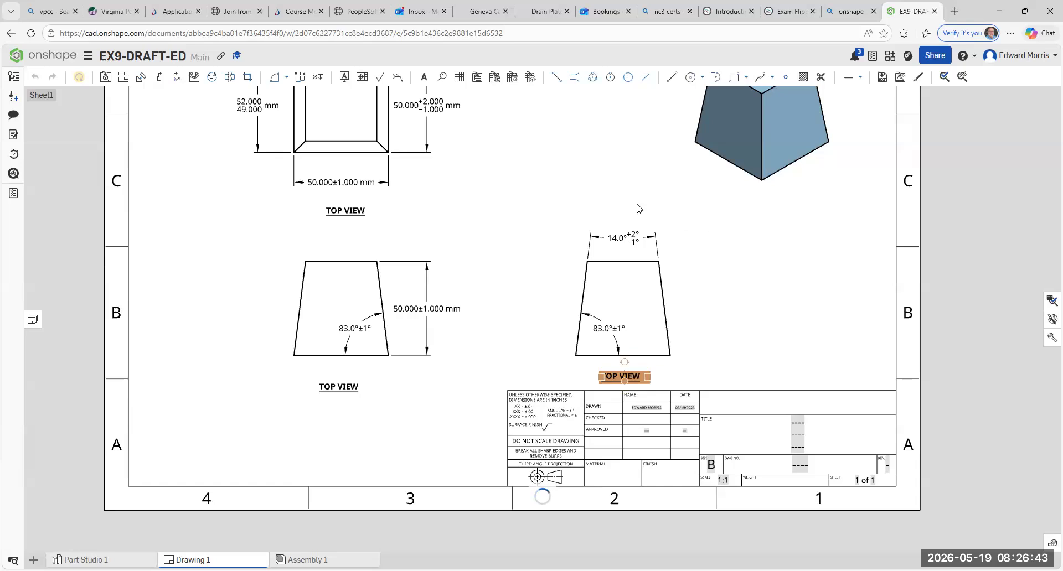
left_click_drag(715, 216, 695, 180)
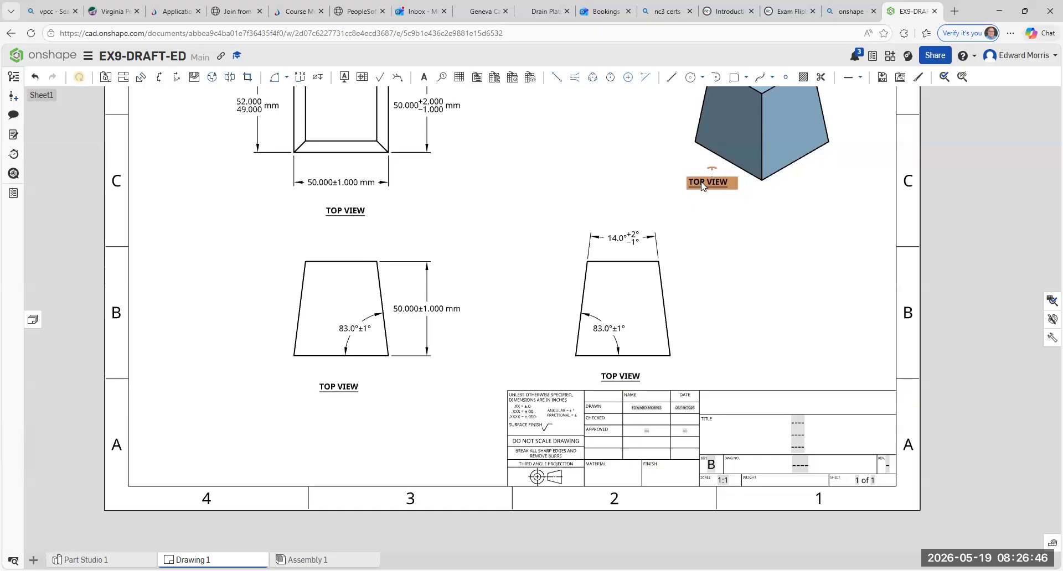
left_click(741, 226)
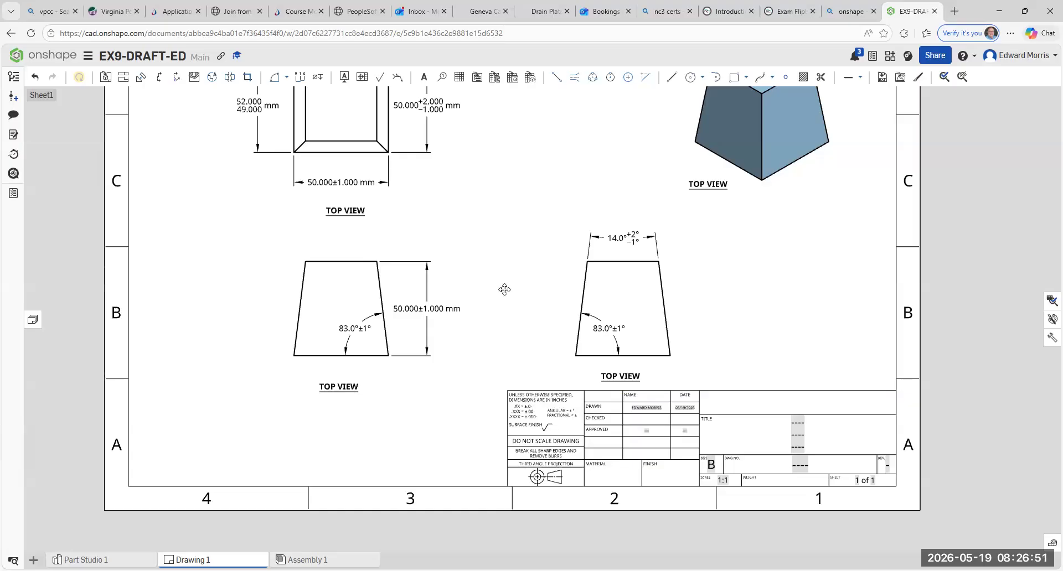
- Change the note below the front view to read FRONT VIEW on a single line
left_click(334, 387)
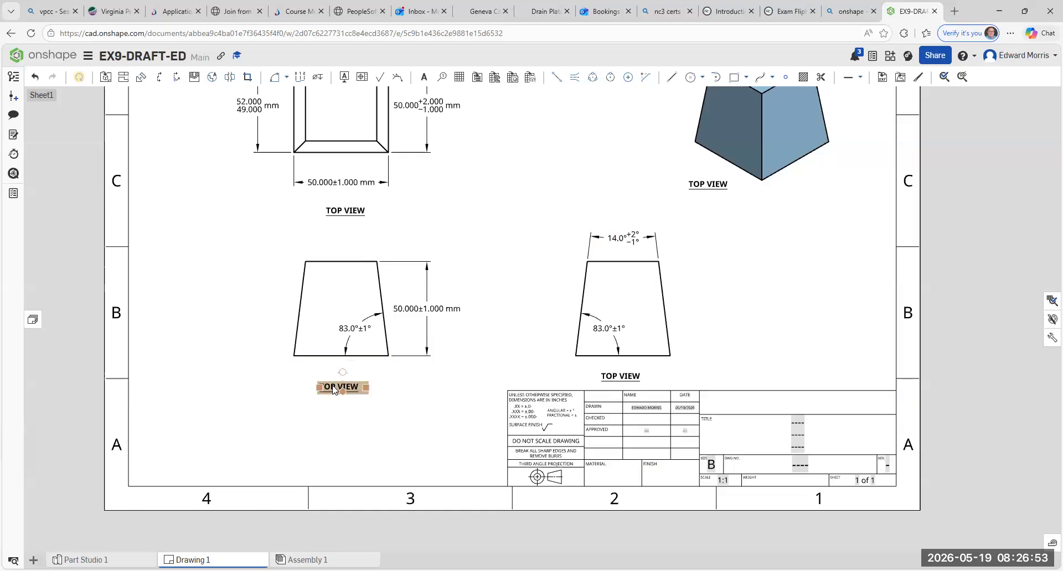
double_click(334, 387)
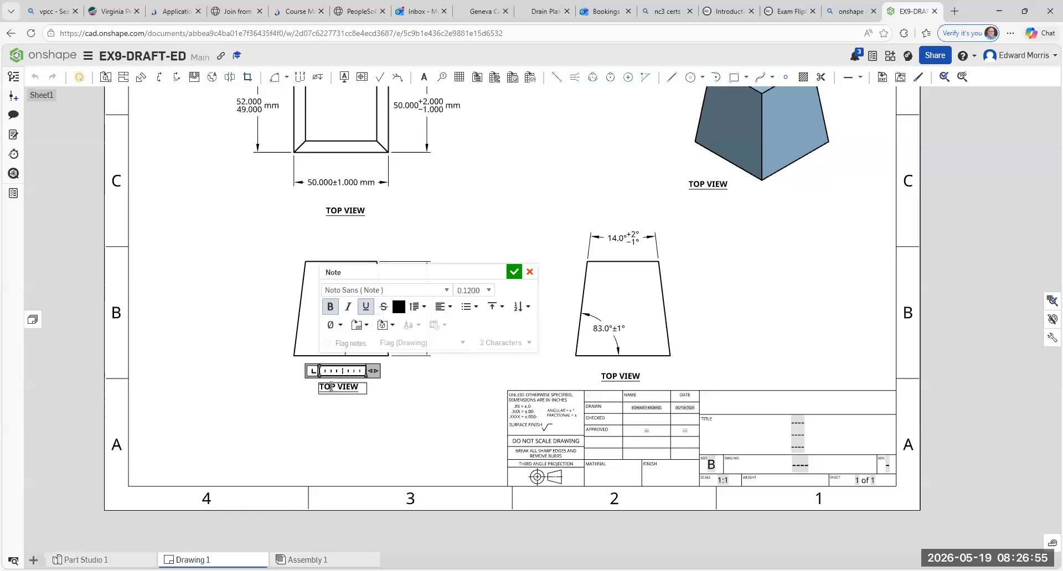
key("Return")
key("Return")
key("Return")
key("BackSpace")
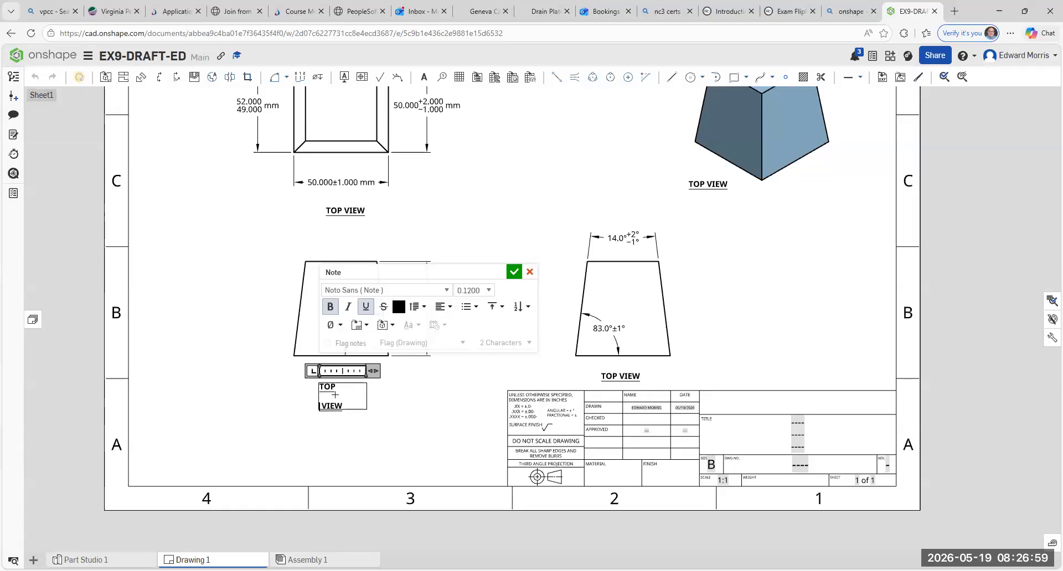
key("BackSpace")
key("BackSpace")
key("BackSpace")
key("BackSpace")
key("BackSpace")
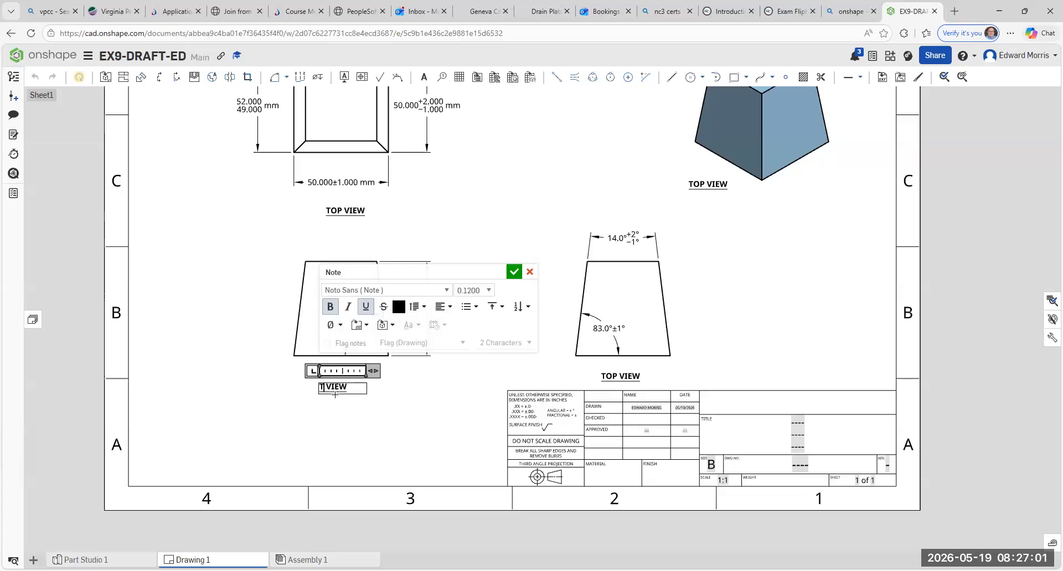
type("FROMNT")
key("BackSpace")
key("BackSpace")
key("BackSpace")
type("NT")
left_click(417, 414)
left_click(328, 390)
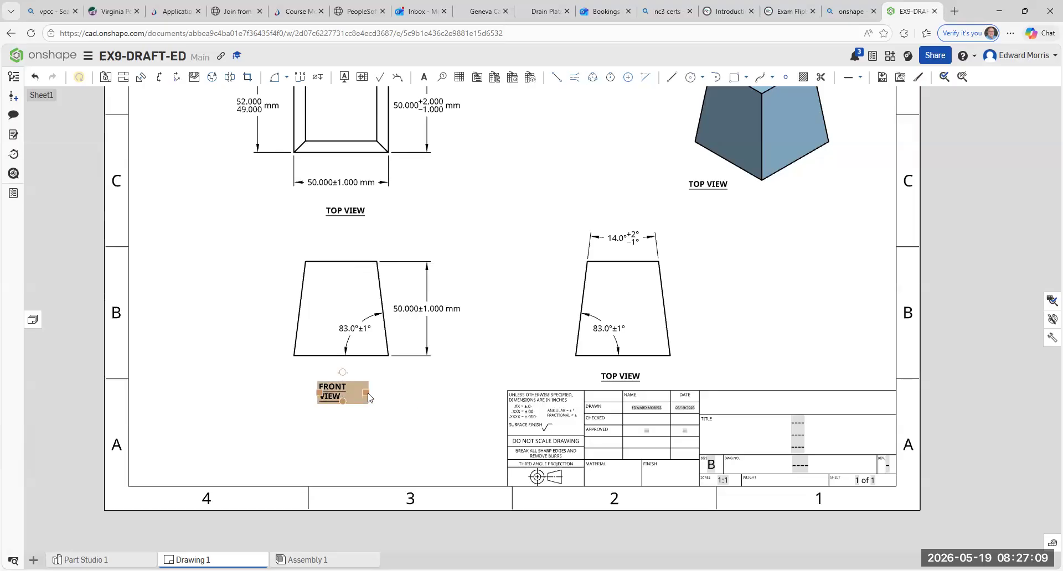
left_click(374, 397)
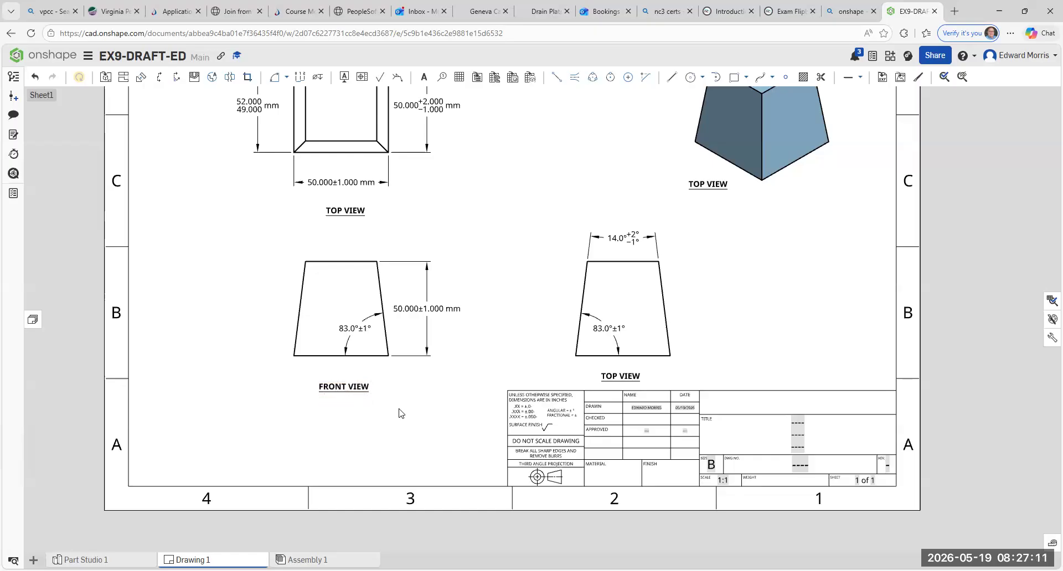
- Change the note below the side view to read RS VIEW
middle_click_drag(589, 385, 519, 378)
left_click(548, 371)
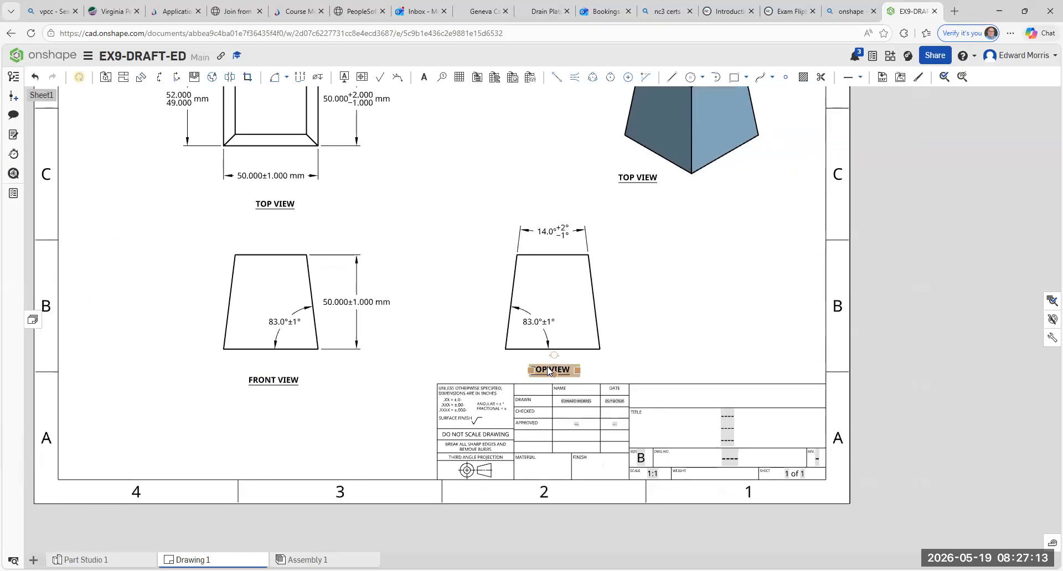
double_click(546, 368)
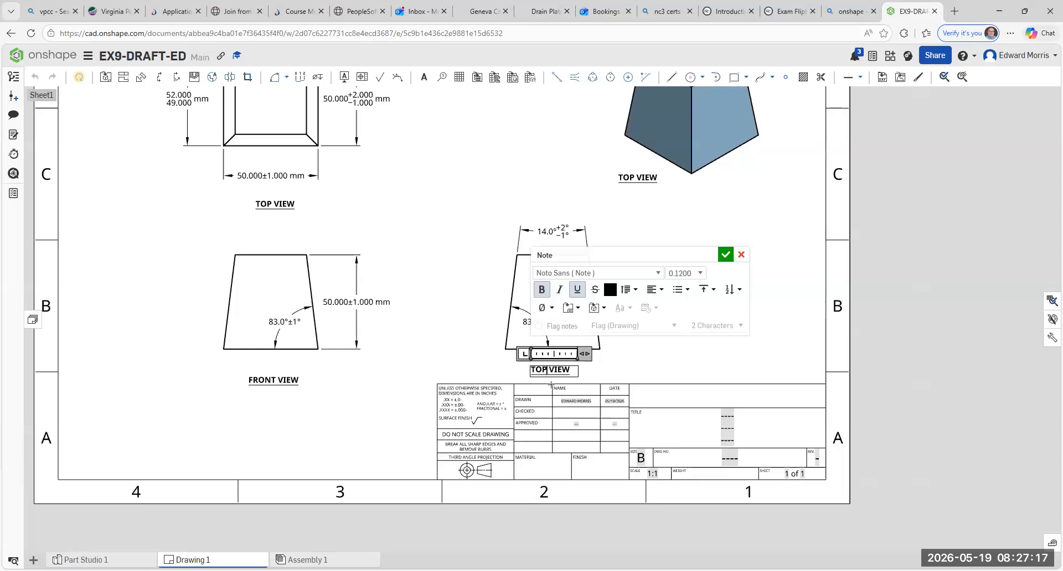
key("BackSpace")
key("BackSpace")
key("BackSpace")
type("RS")
left_click(634, 372)
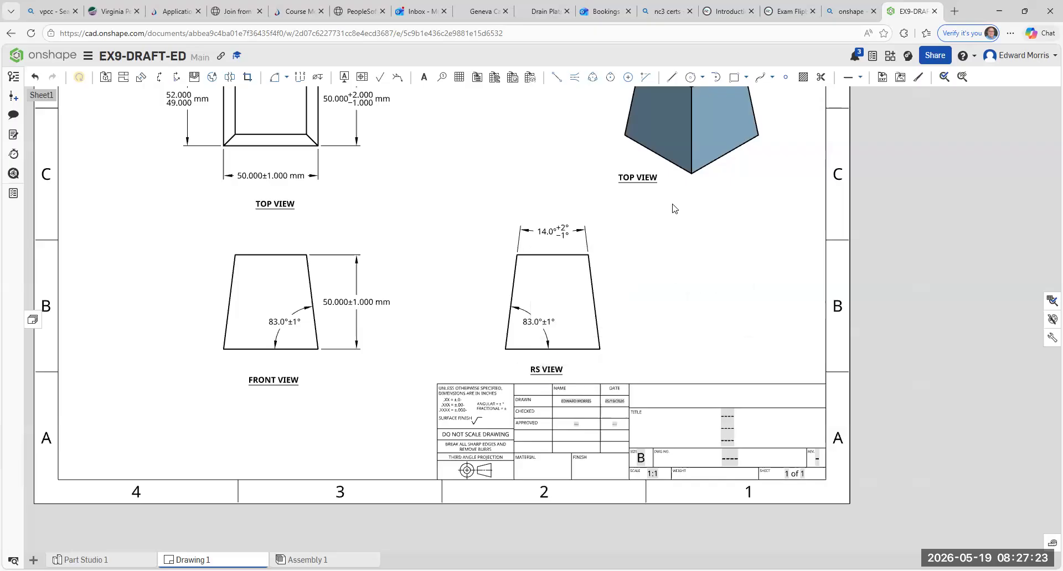
- Change the note below the isometric view to read ISO VIEW
double_click(631, 179)
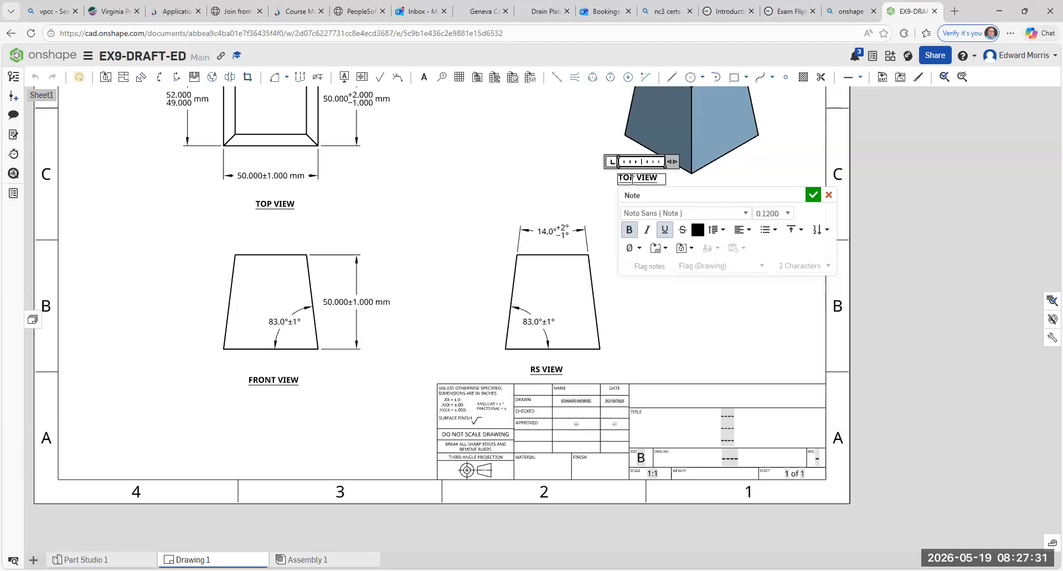
double_click(633, 177)
key("BackSpace")
type("ISO")
left_click(813, 195)
key("f")
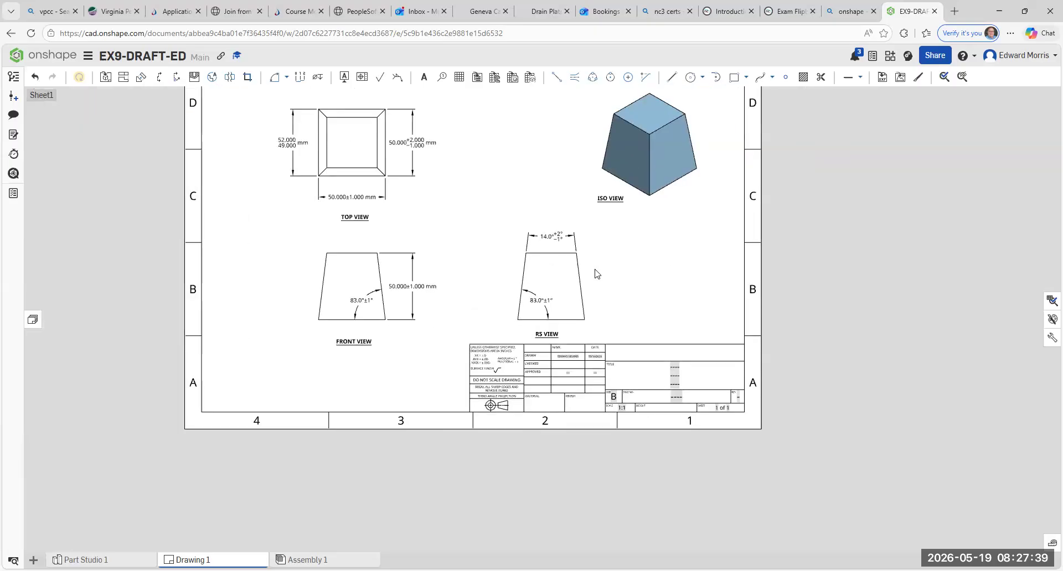
left_click(563, 214)
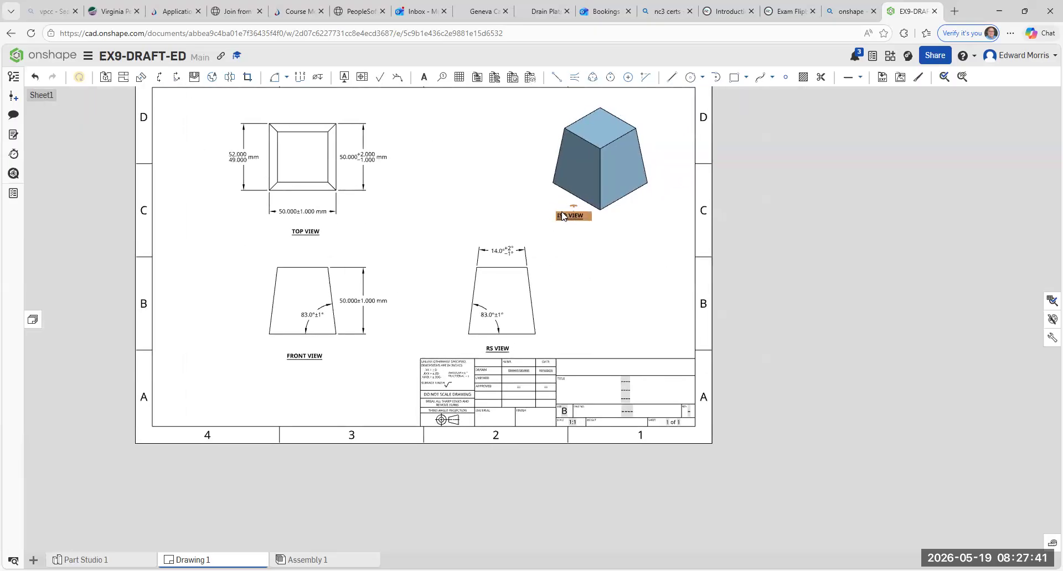
left_click(579, 237)
middle_click_drag(603, 239, 612, 237)
key("f")
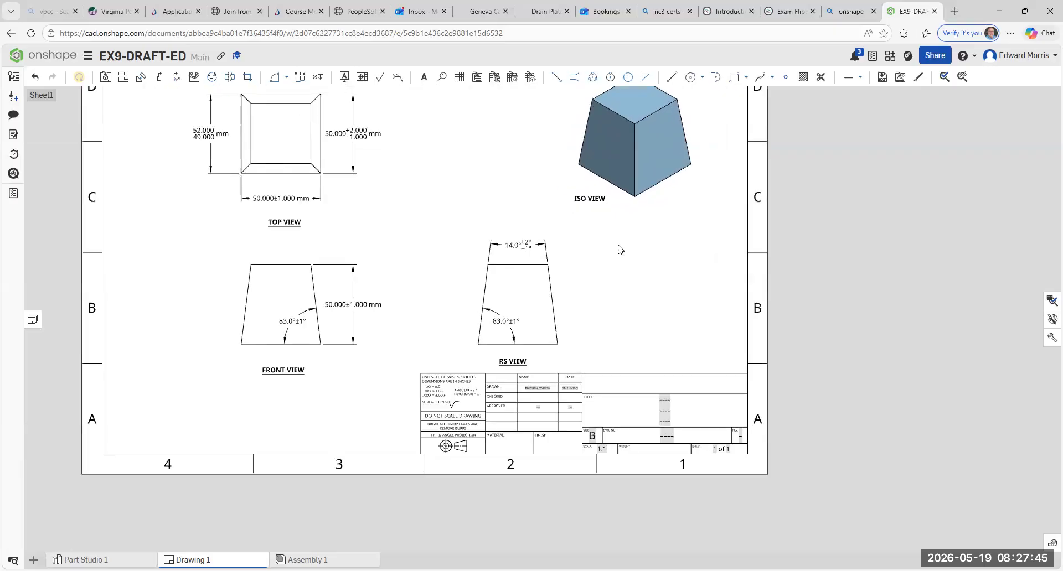
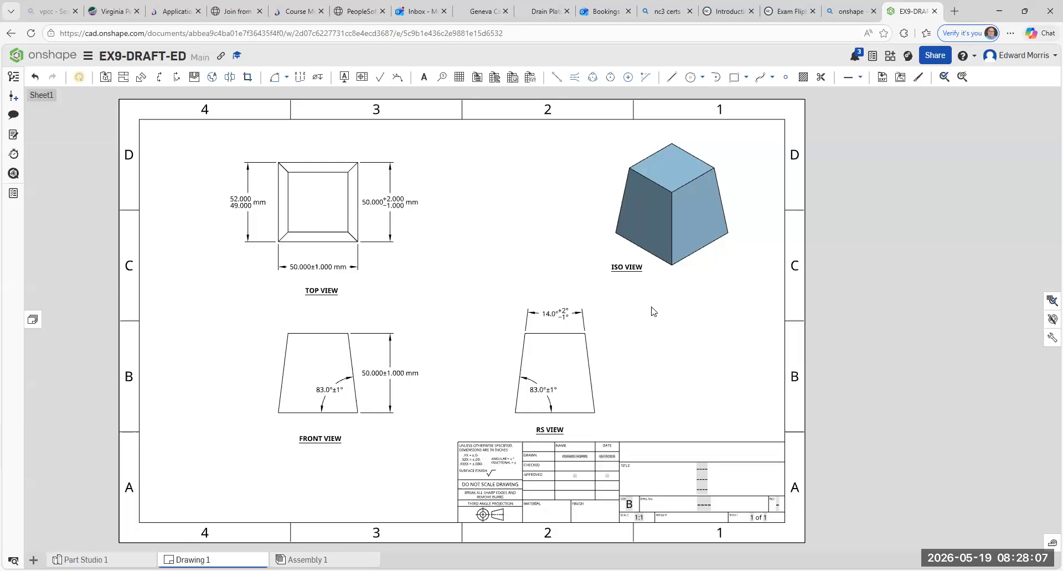
- Insert a table with 3 rows and 4 columns between the top view and the isometric view
scroll(652, 309, "up", 1)
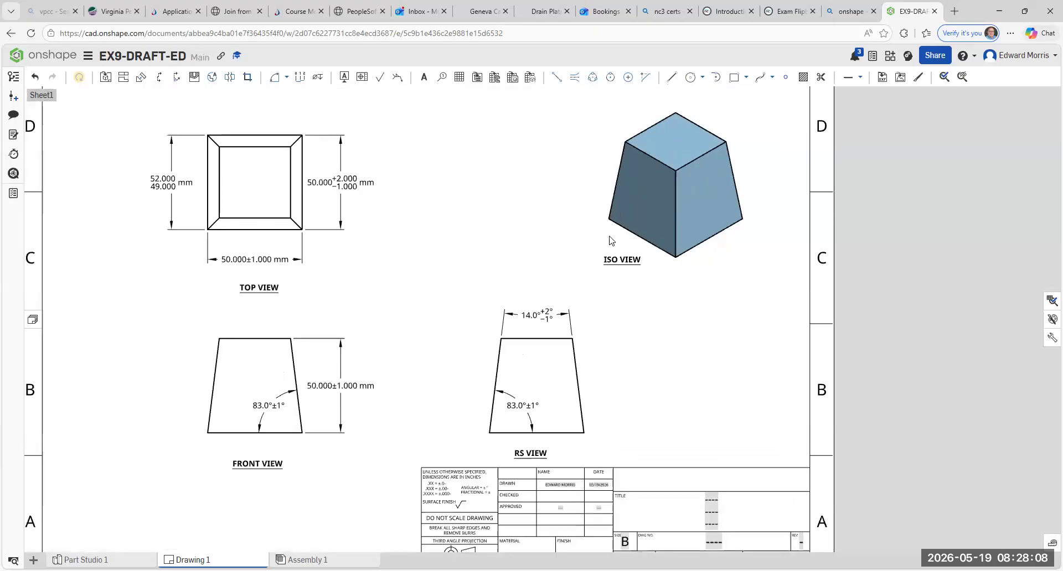
left_click(459, 78)
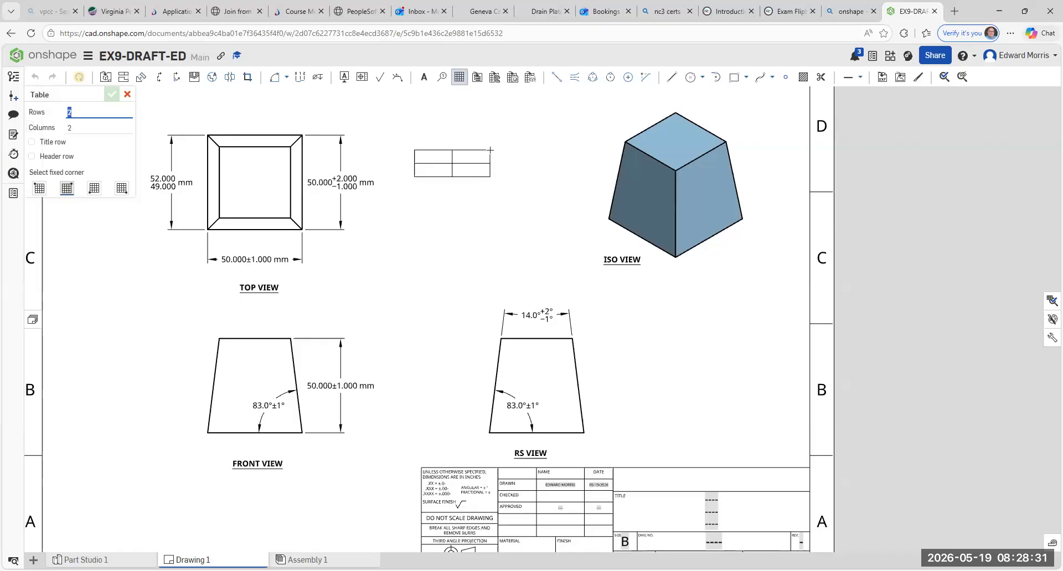
type("3")
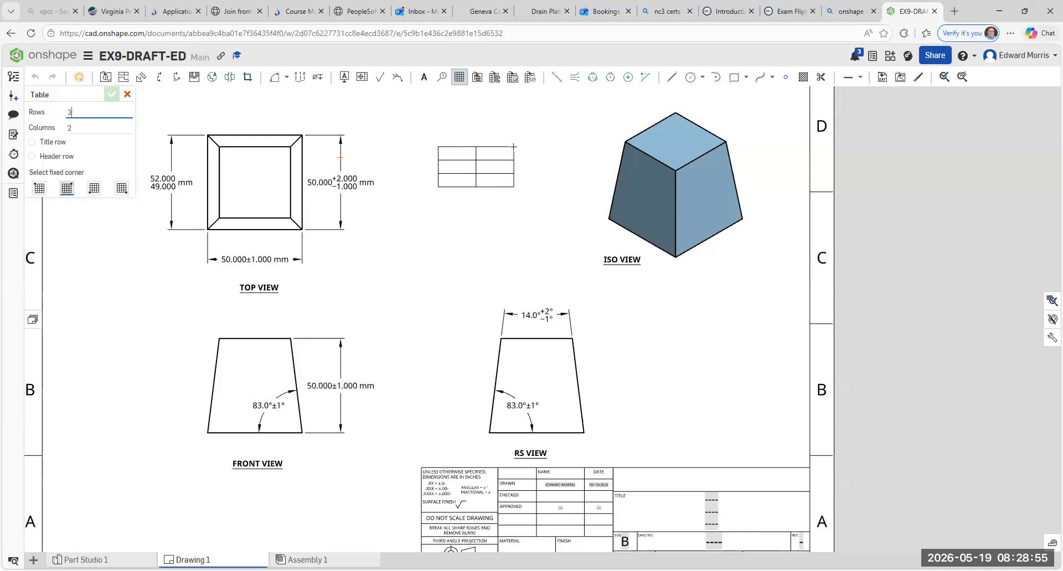
left_click(84, 128)
type("4")
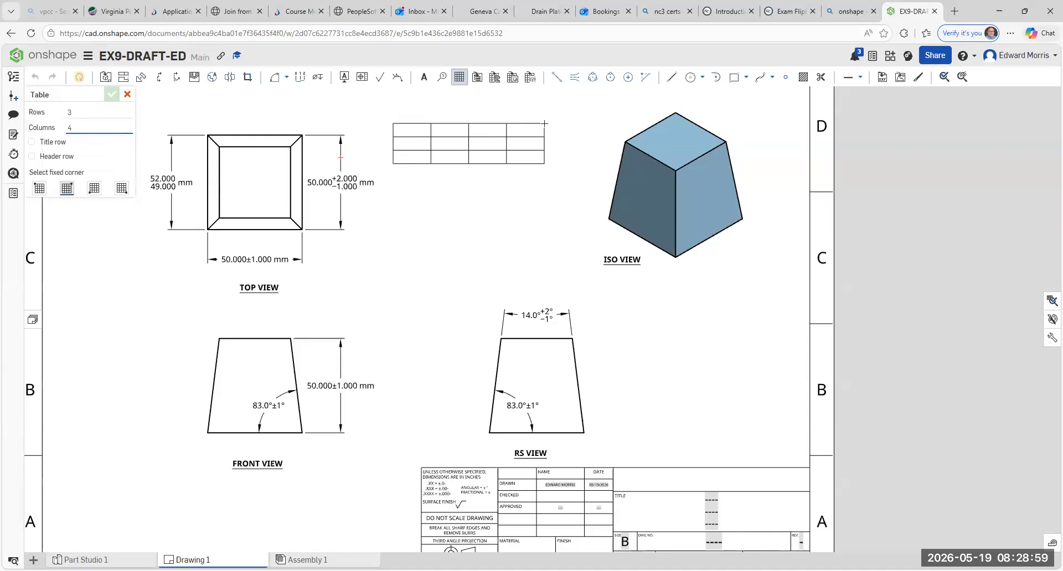
left_click(553, 120)
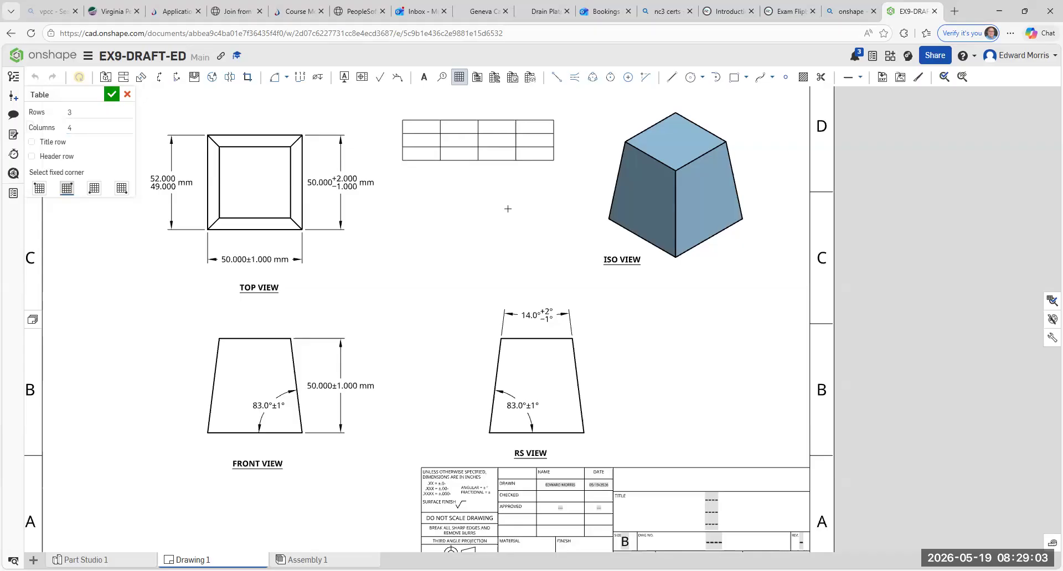
left_click(111, 96)
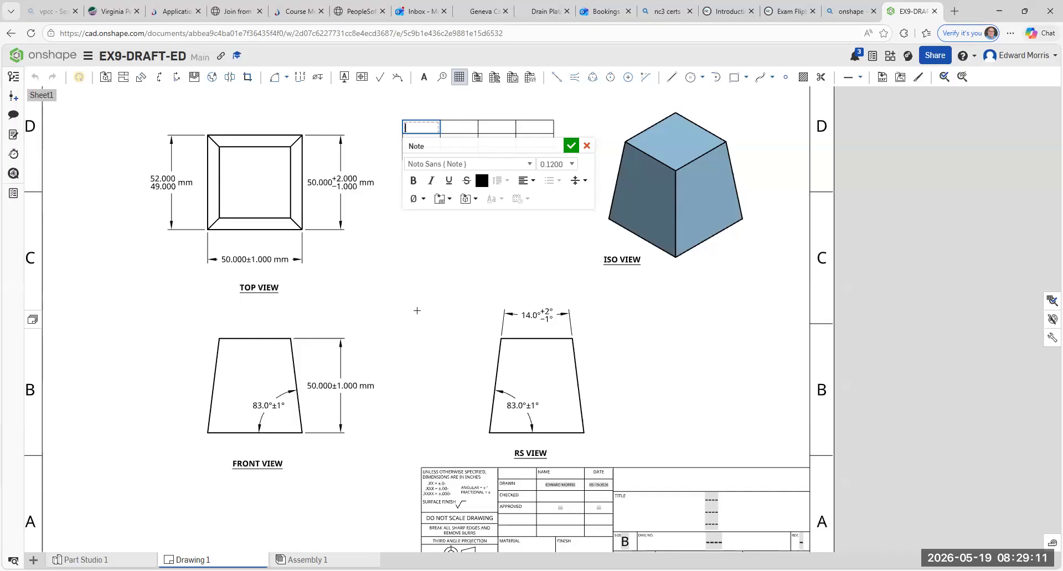
- Fill the table's first column from top to bottom with the letters A, B and C
type("A")
left_click(572, 145)
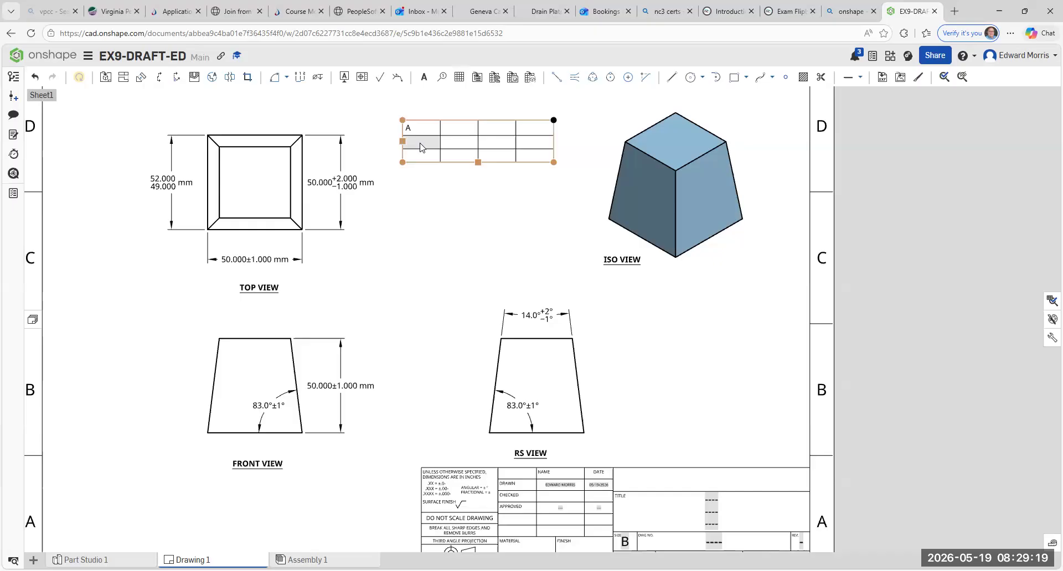
double_click(421, 147)
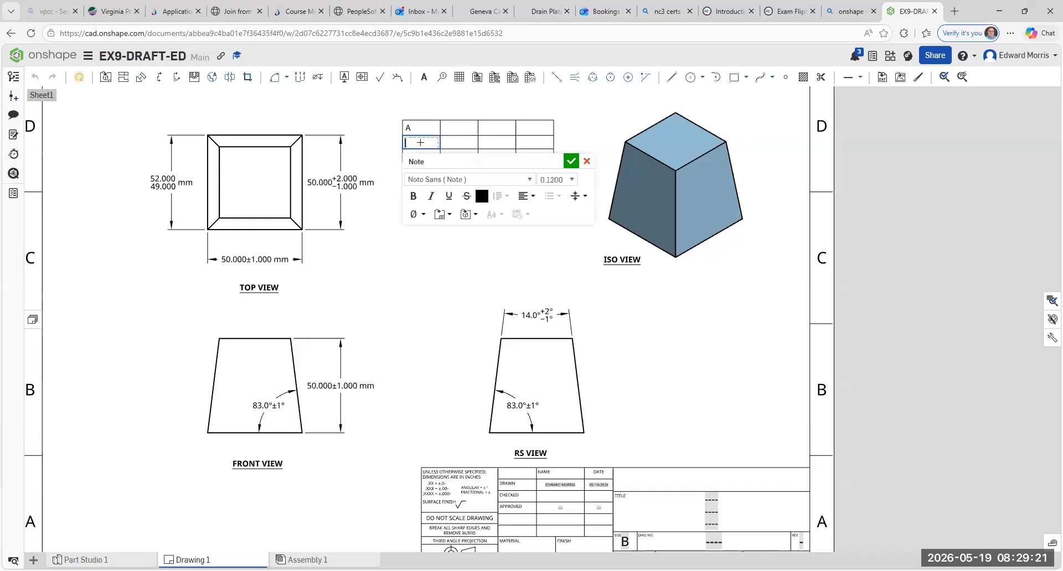
type("B")
left_click(418, 242)
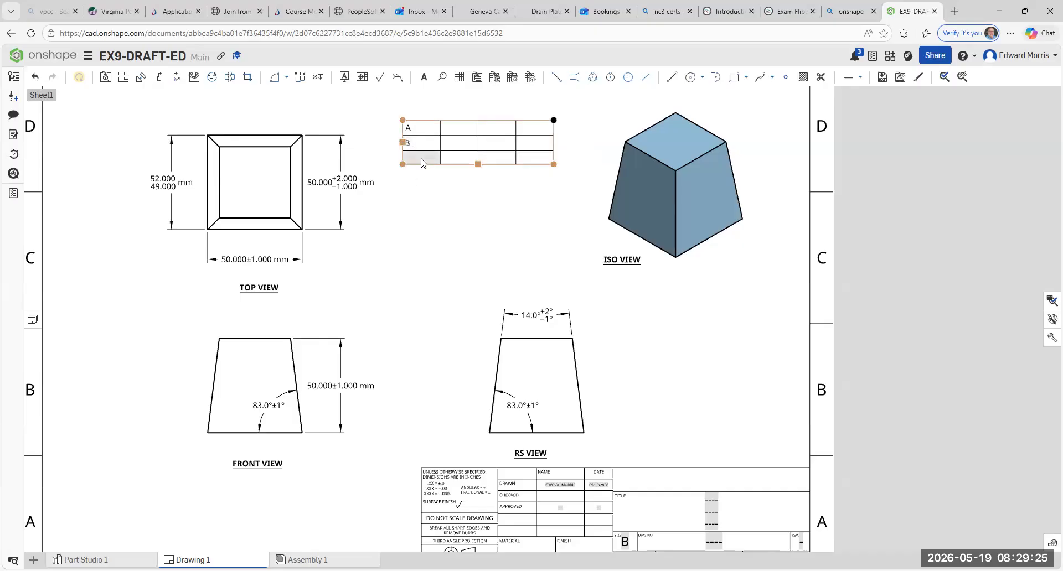
double_click(421, 159)
type("C")
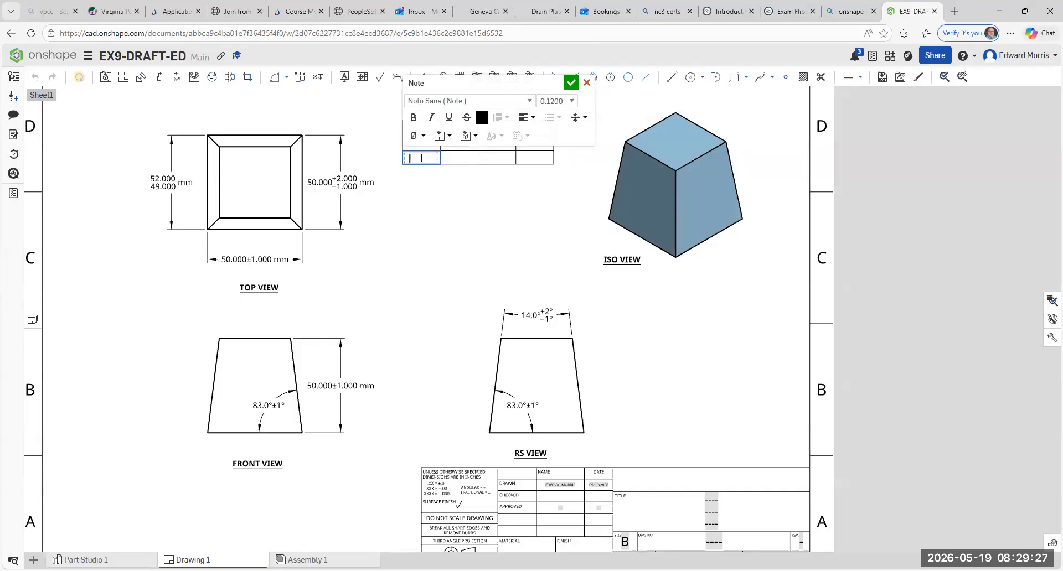
left_click(471, 259)
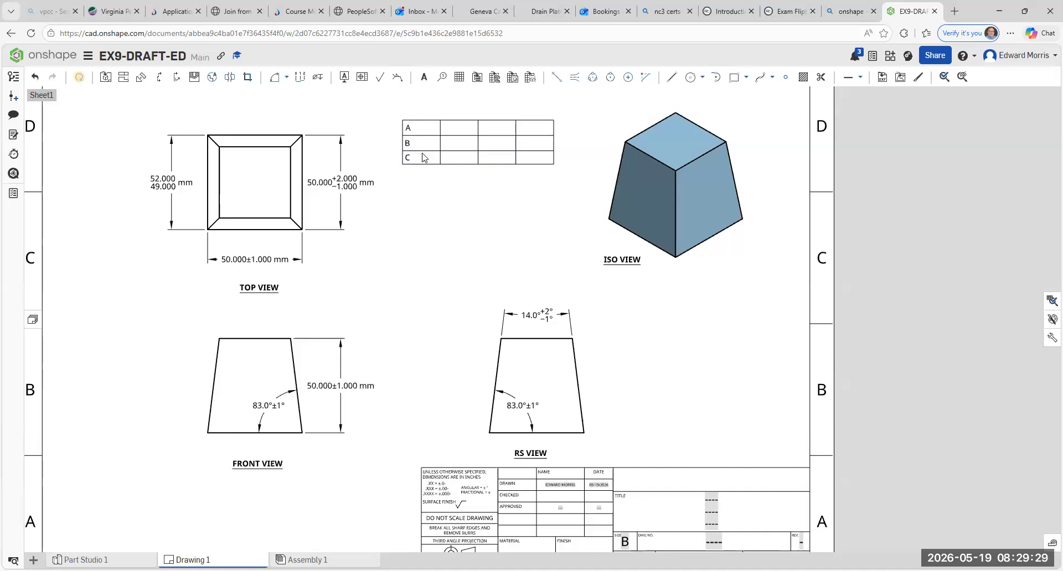
- Center the letters A, B and C horizontally in their first-column cells
double_click(414, 131)
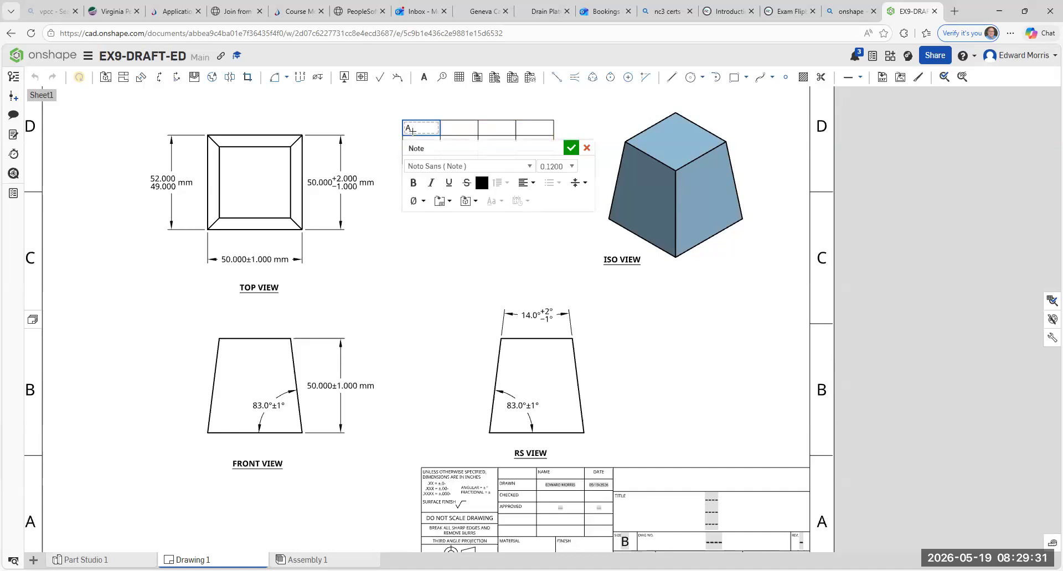
left_click(532, 183)
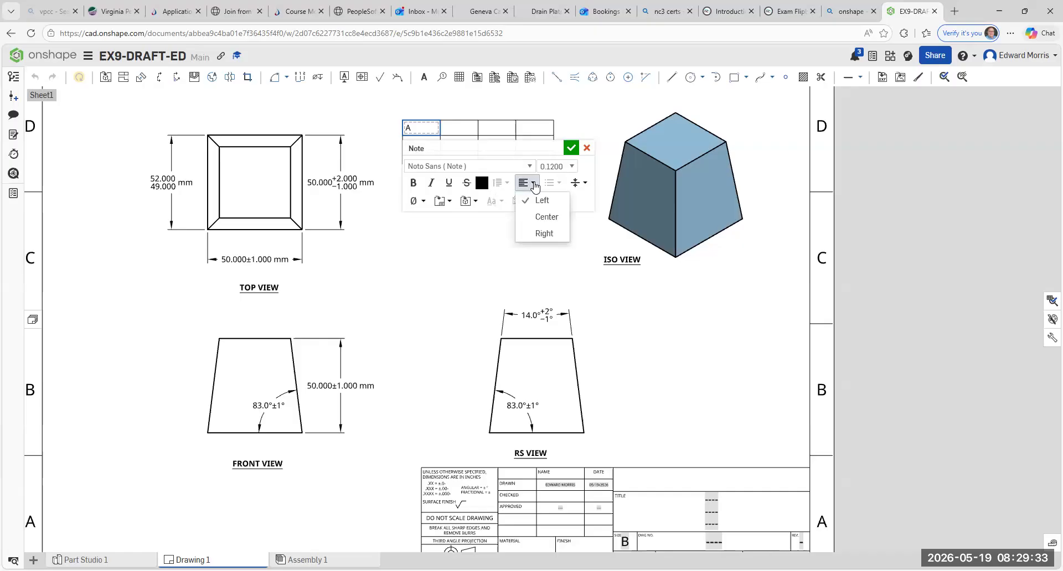
left_click(543, 217)
left_click(459, 253)
left_click(418, 147)
double_click(412, 149)
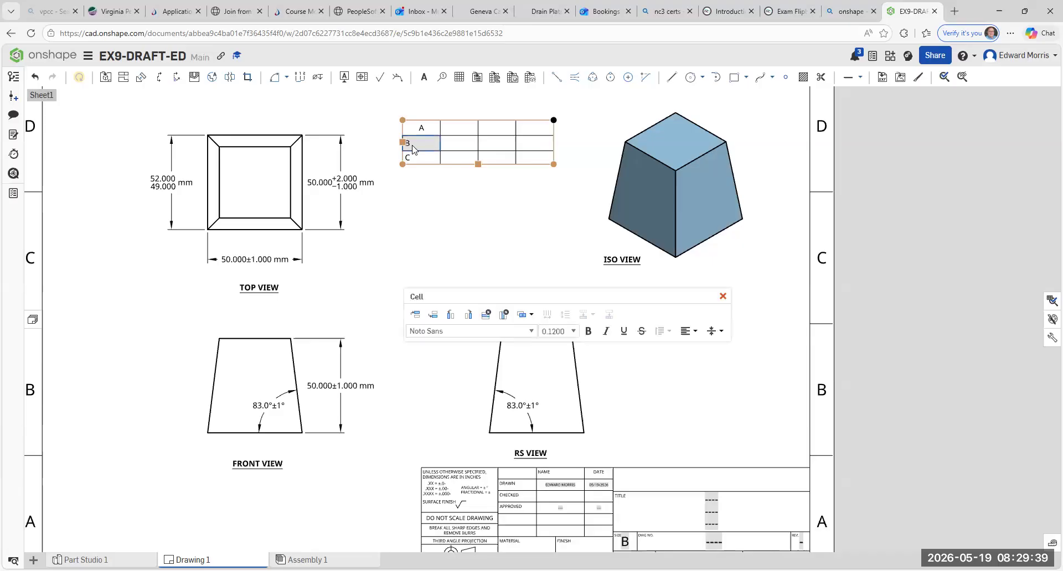
left_click(533, 198)
left_click(541, 231)
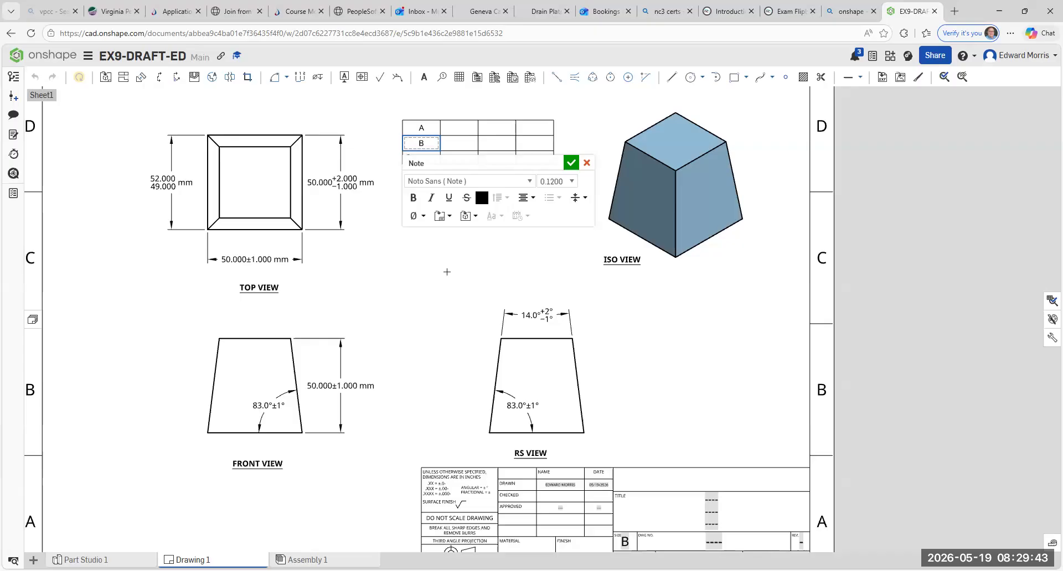
left_click(446, 273)
left_click(424, 159)
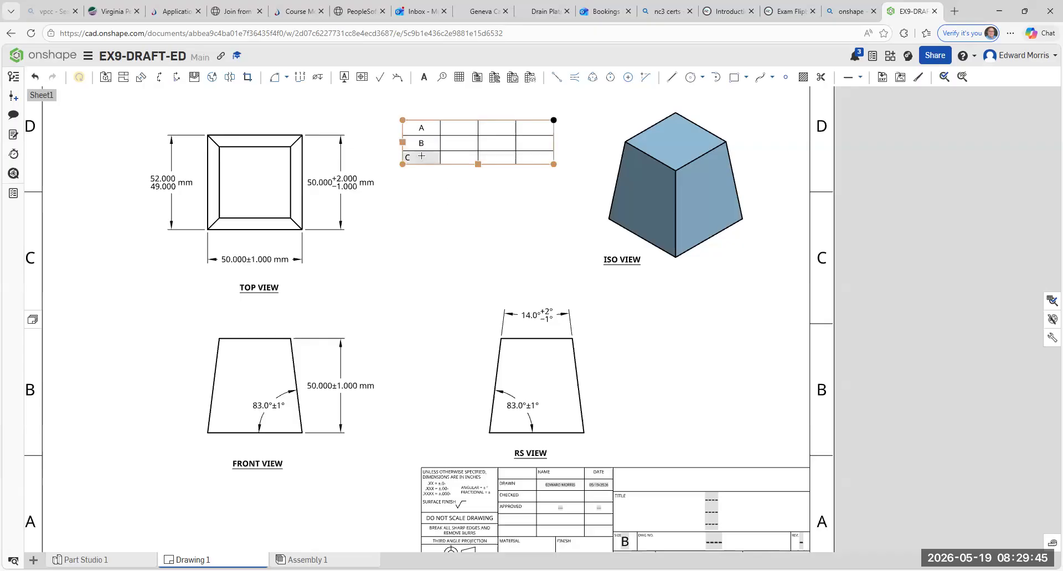
double_click(423, 157)
left_click(533, 120)
left_click(540, 153)
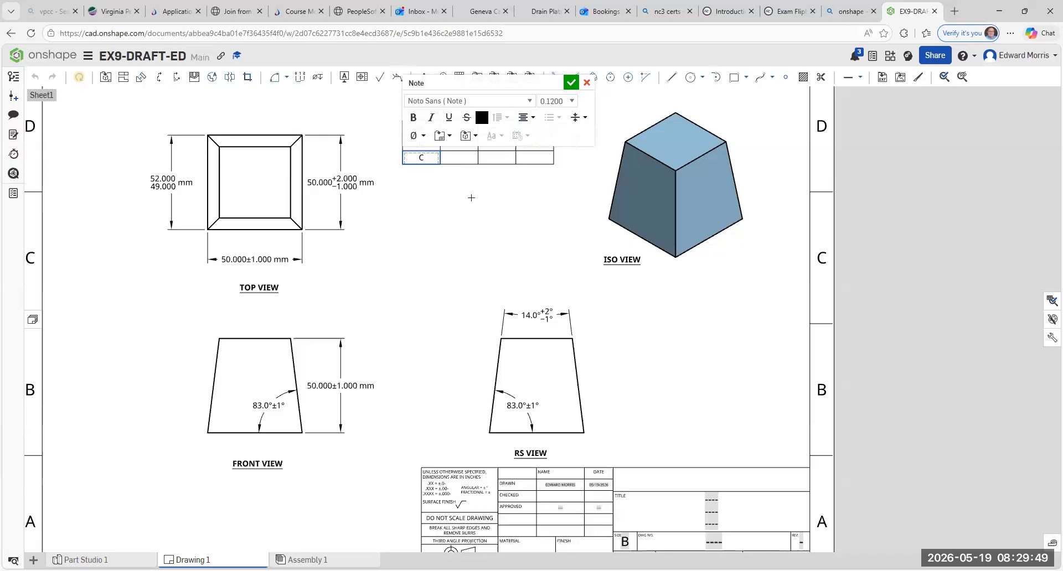
left_click(473, 202)
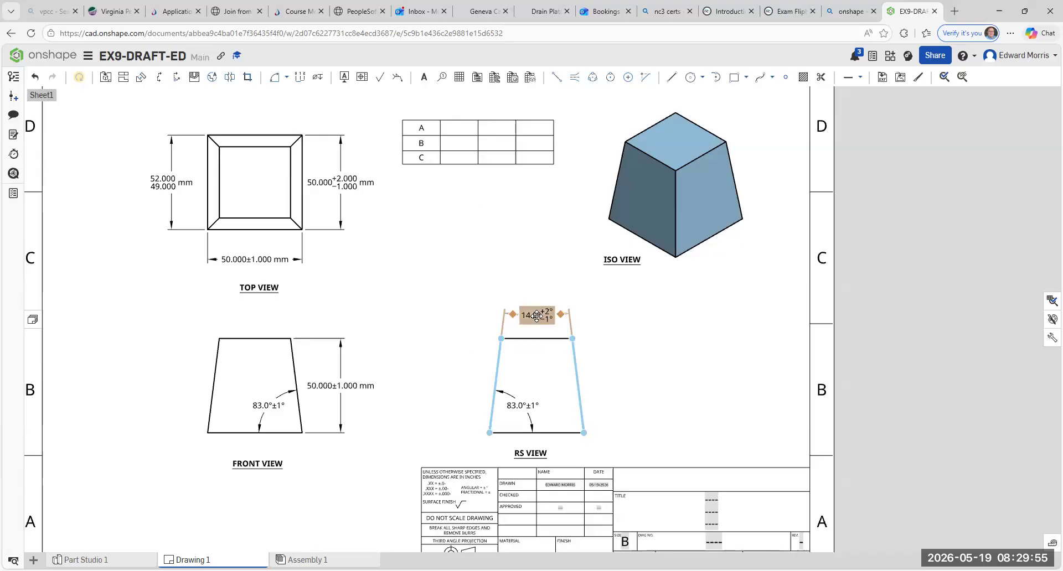
- Enter 50.000 in the second cell of the table's row A
scroll(536, 318, "up", 2)
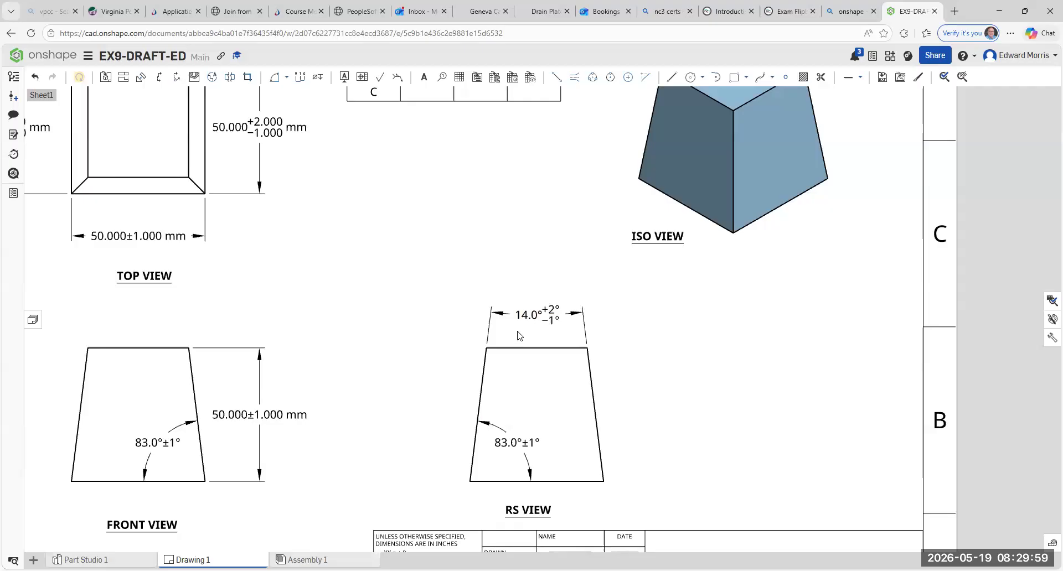
scroll(519, 336, "down", 5)
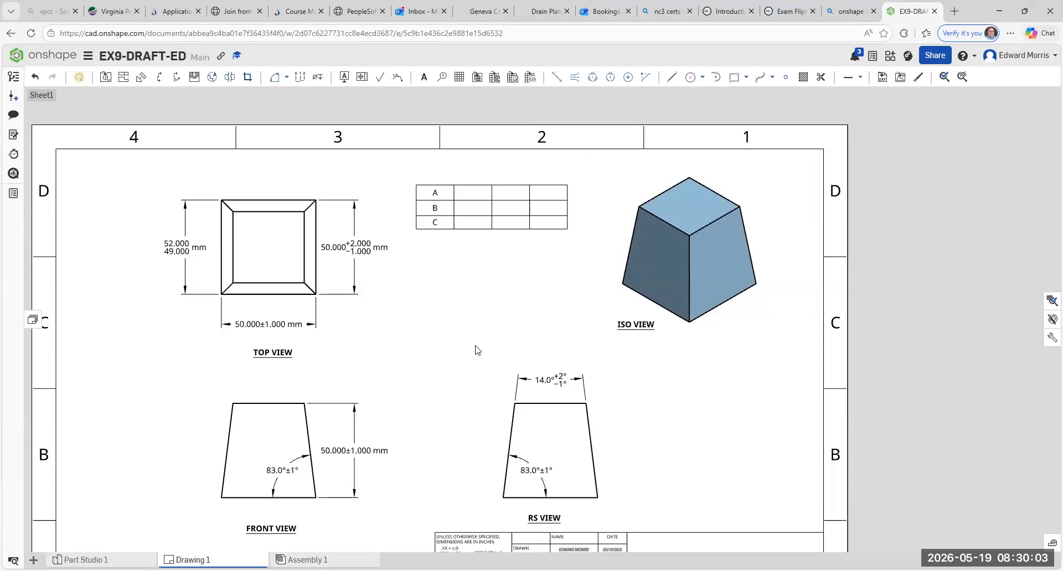
left_click(457, 191)
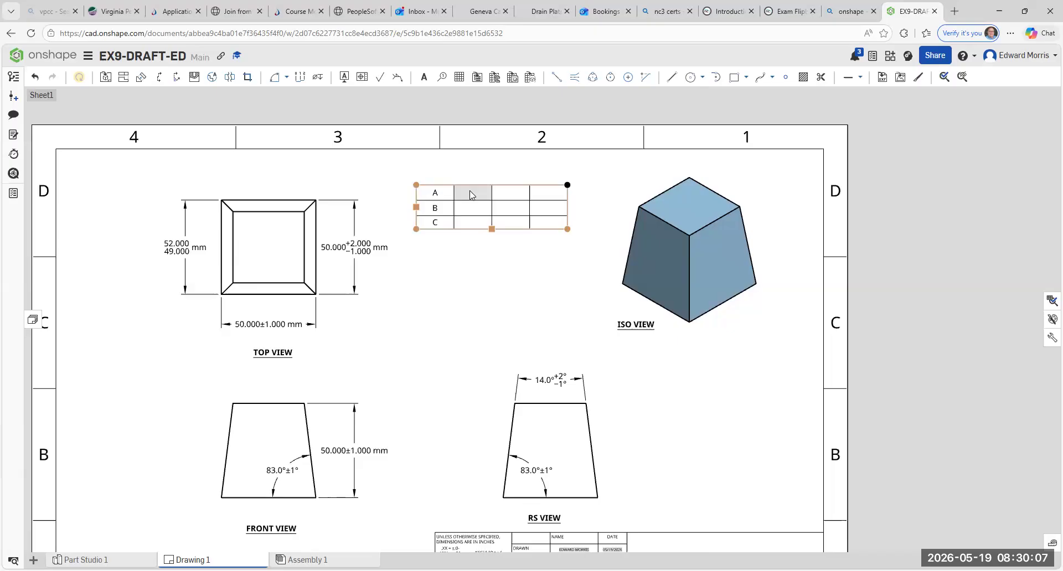
left_click(246, 324)
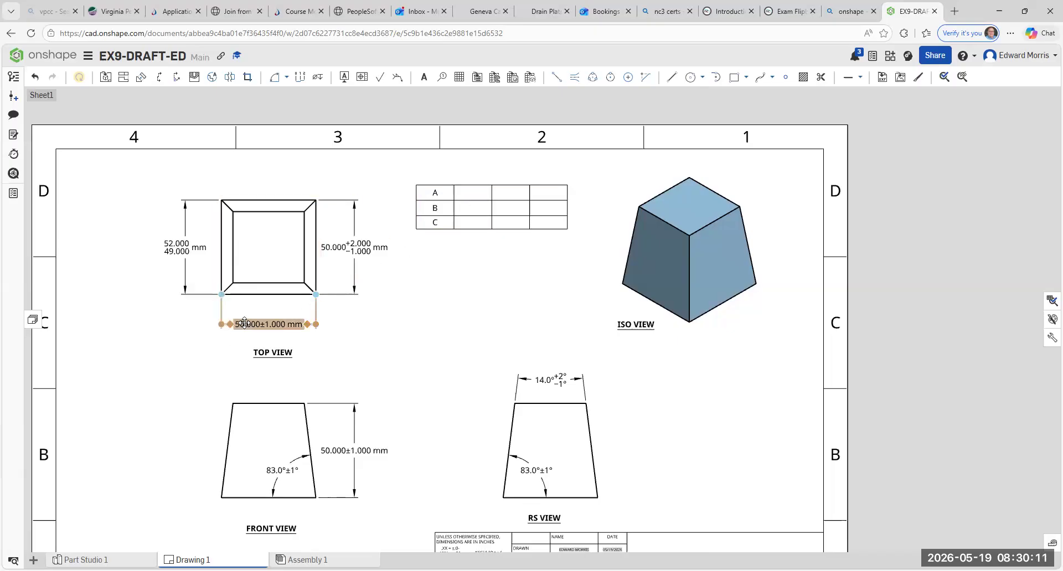
left_click(472, 198)
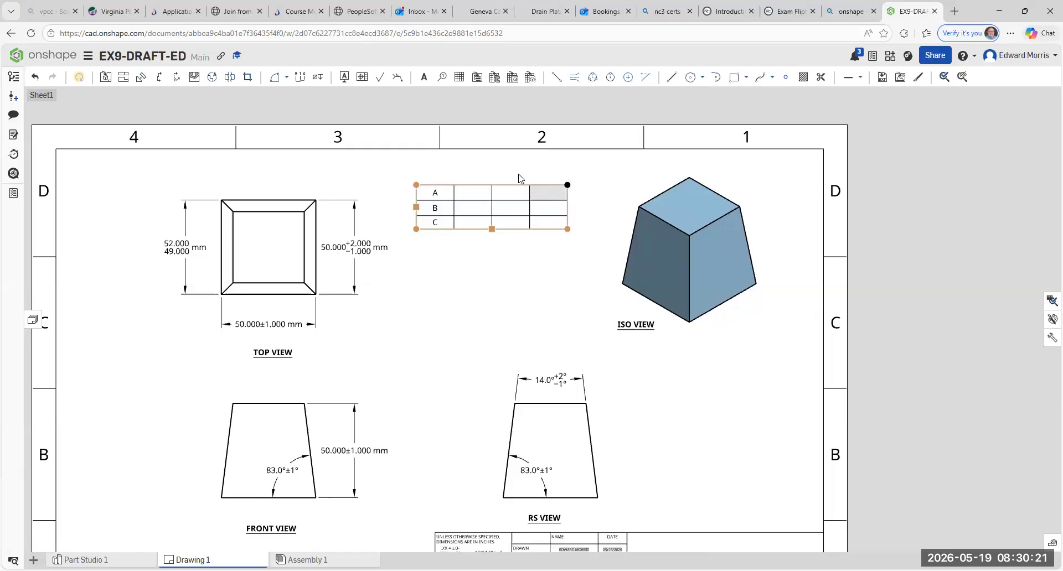
double_click(463, 199)
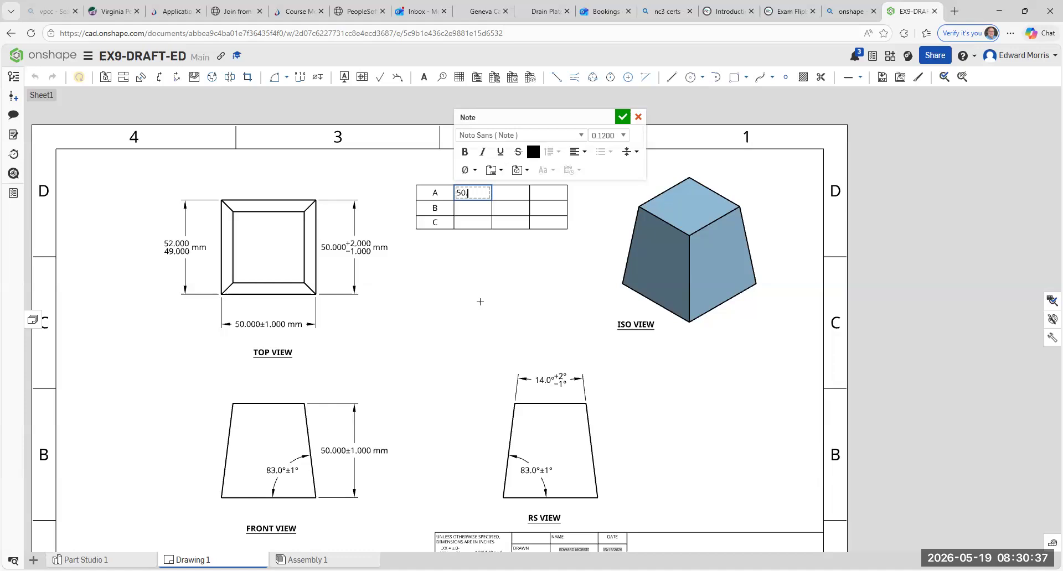
type("000")
left_click(480, 302)
- Enter 51.000 in the third cell of the table's row A
left_click(510, 196)
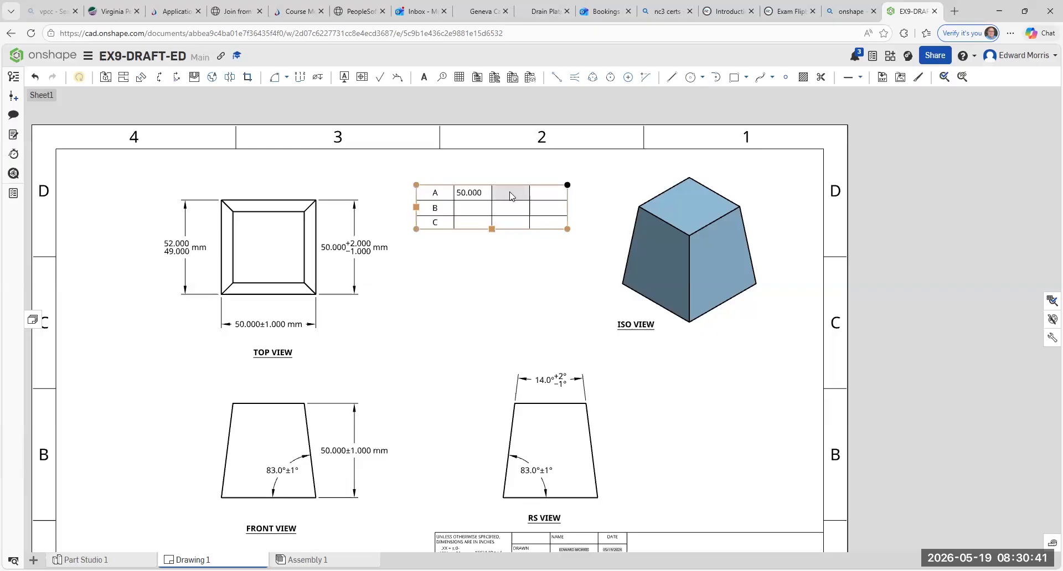
double_click(510, 195)
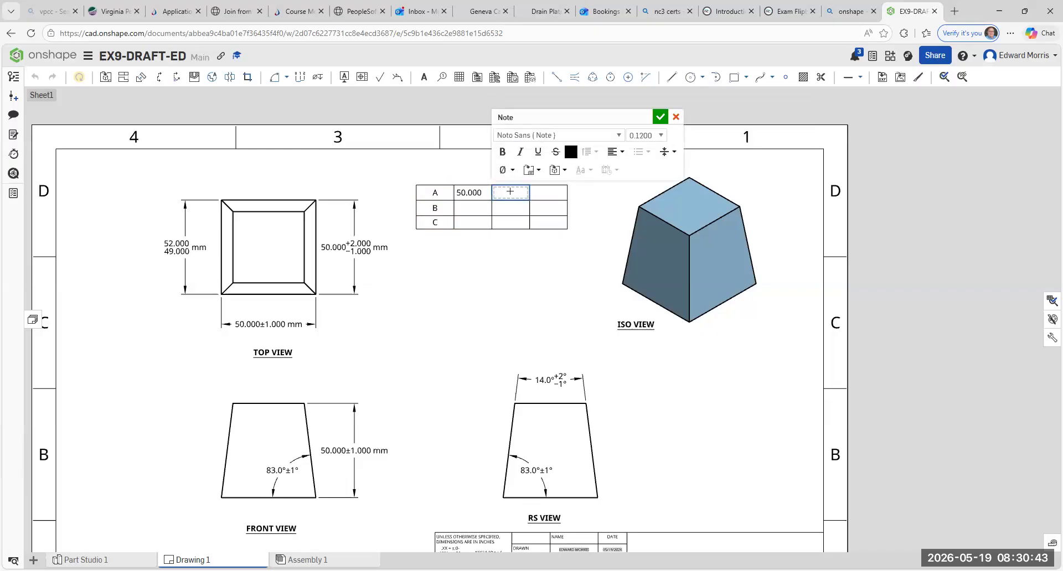
type("51.00")
left_click(481, 273)
- Enter 49.000 in the last cell of the table's row A
left_click(540, 198)
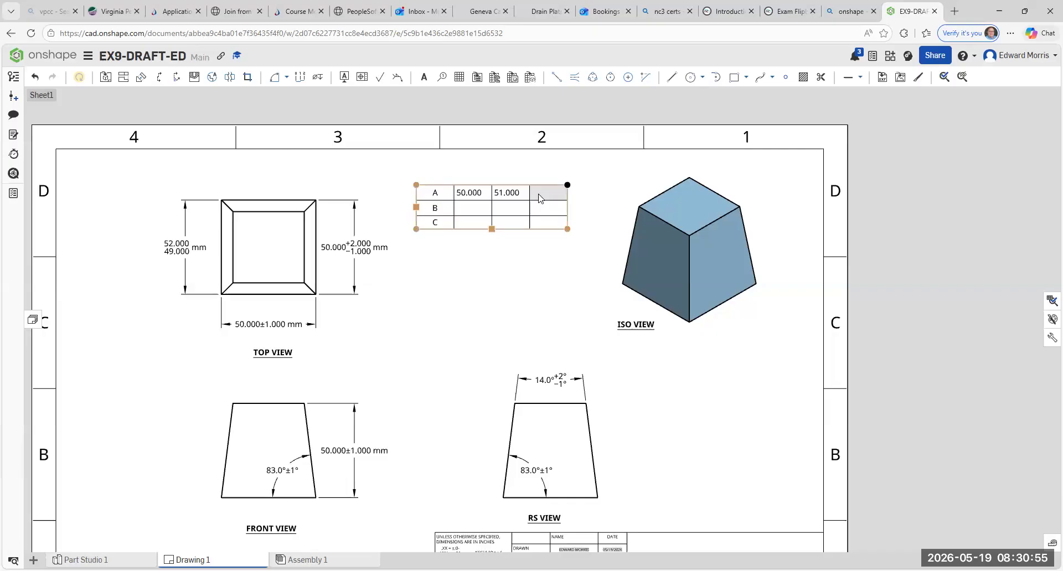
double_click(540, 198)
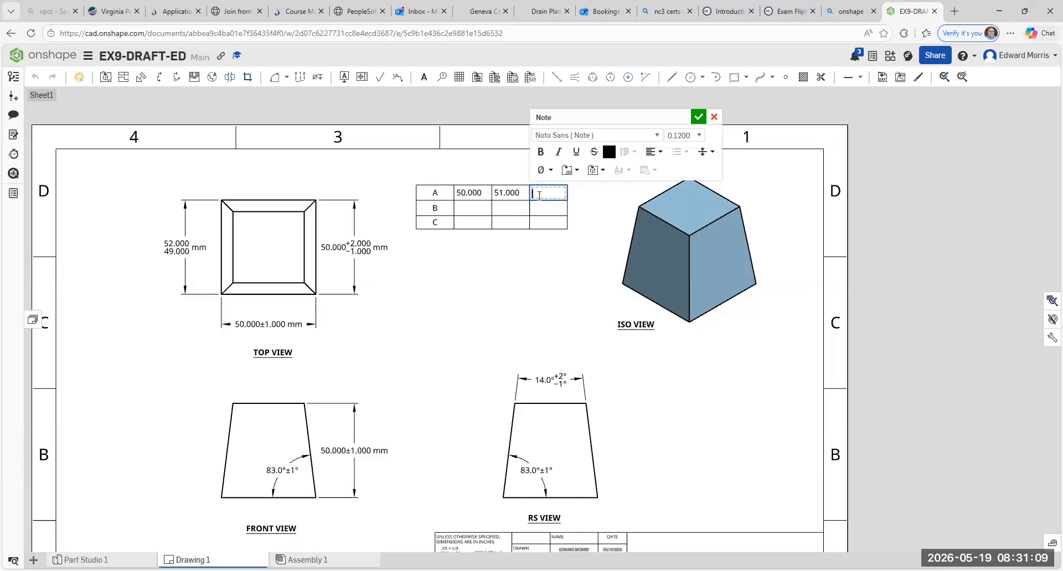
type("49.000")
left_click(522, 281)
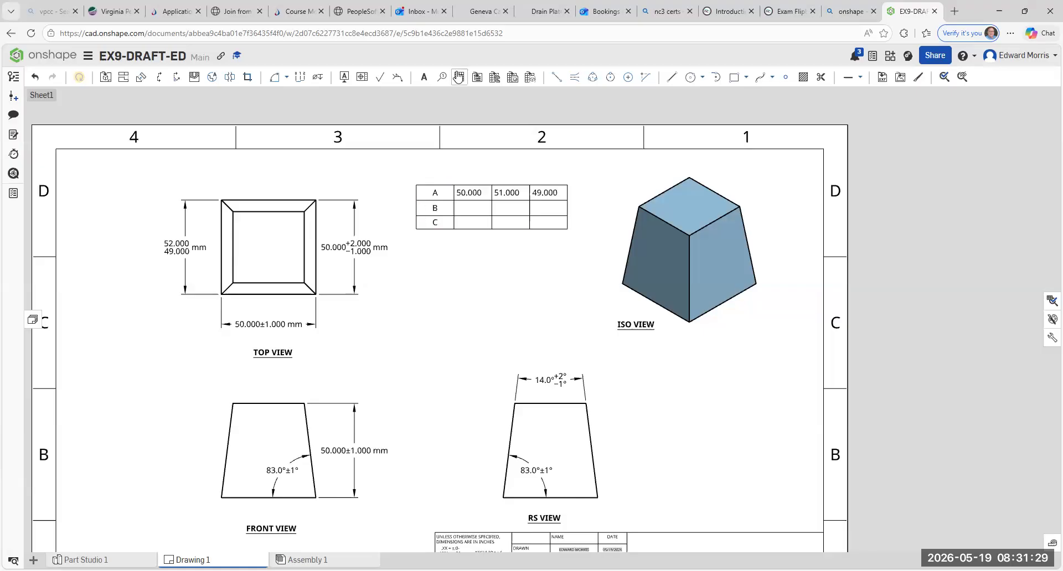
left_click(458, 77)
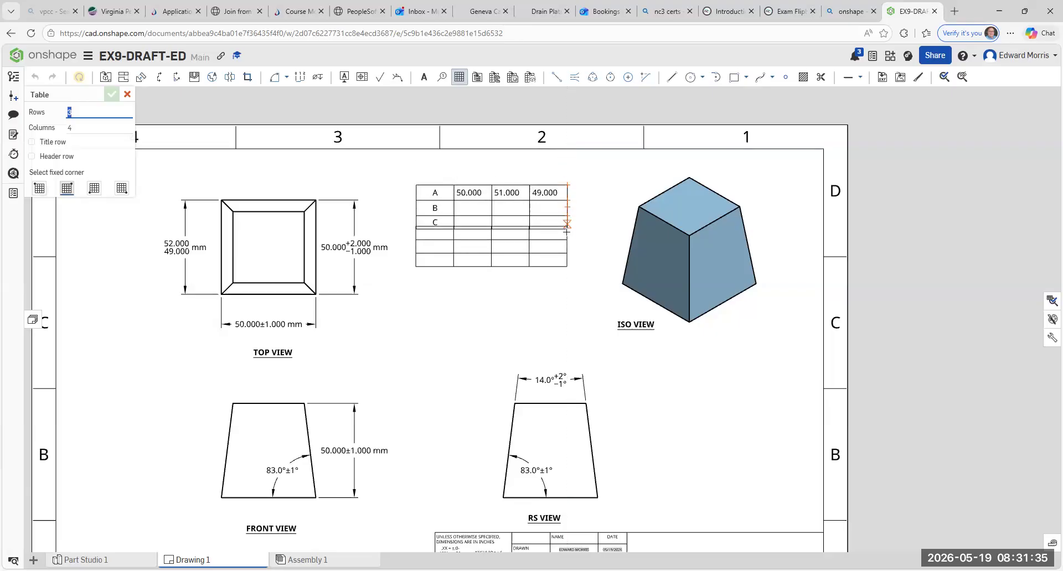
left_click(564, 267)
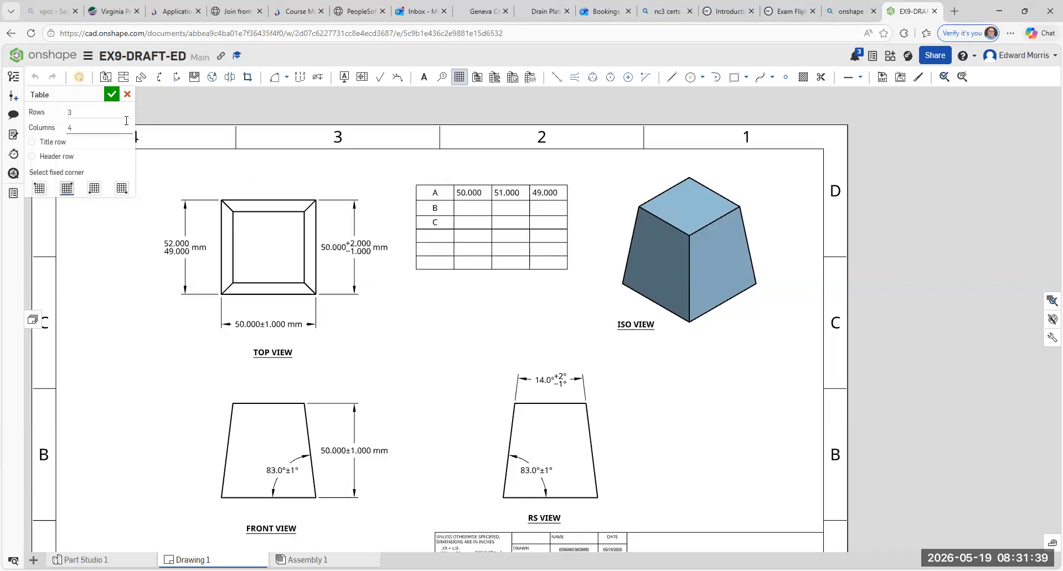
key("Escape")
- Move the A-B-C table straight down by about two row heights, keeping it between the top and isometric views
left_click(434, 192)
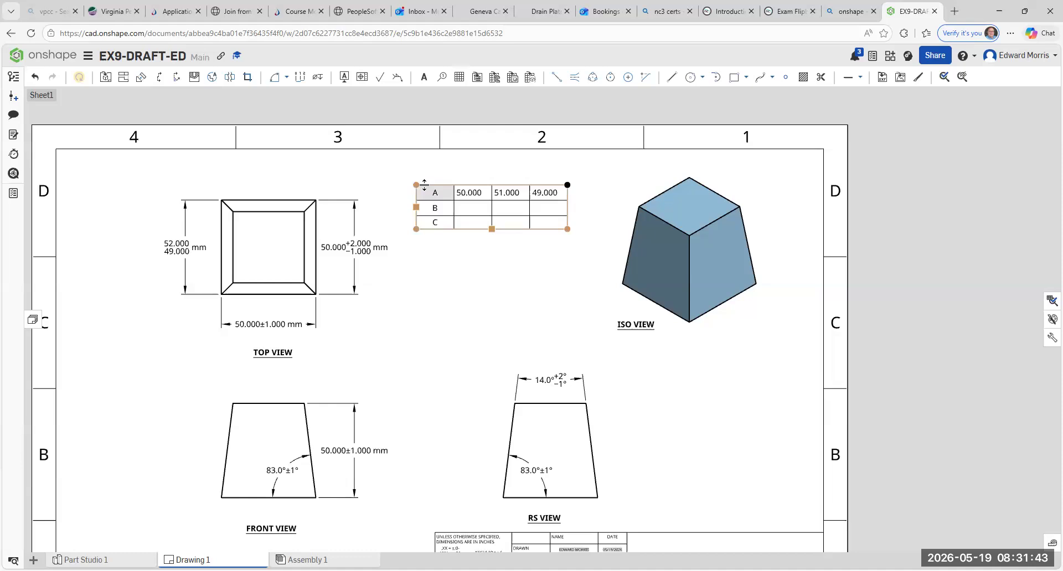
left_click(416, 207)
left_click_drag(417, 207, 418, 241)
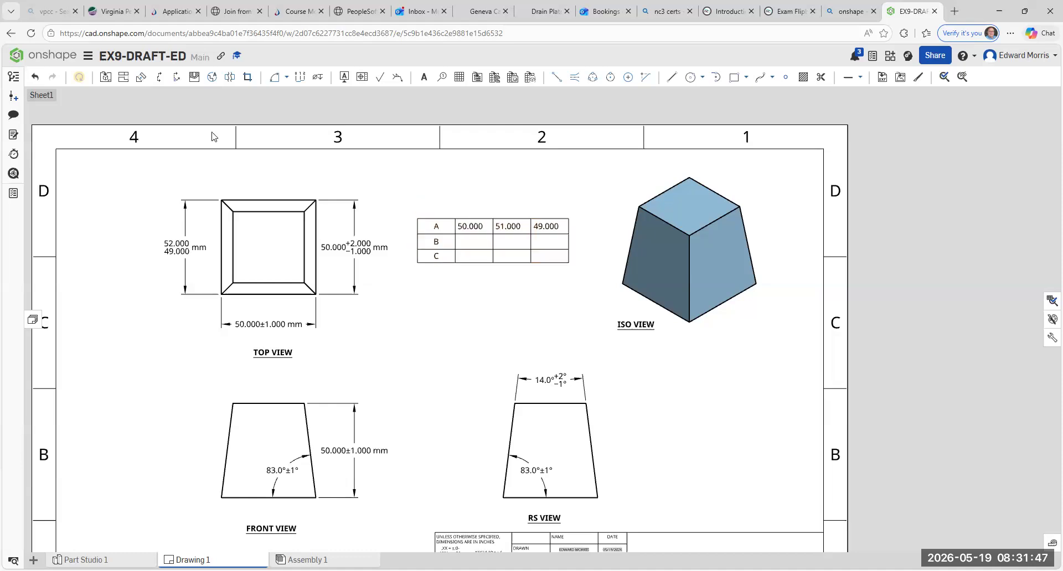
left_click(458, 77)
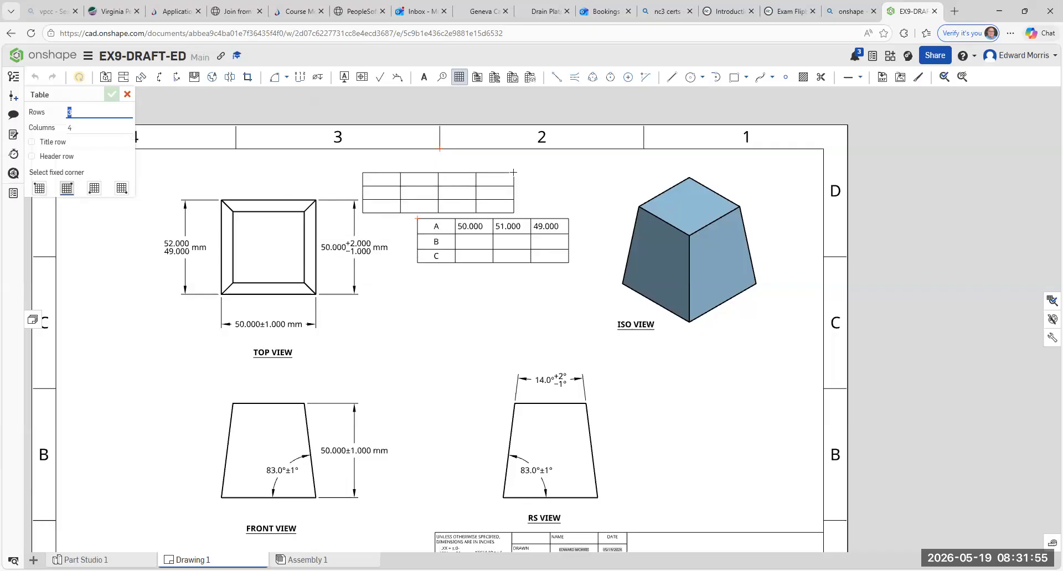
key("Escape")
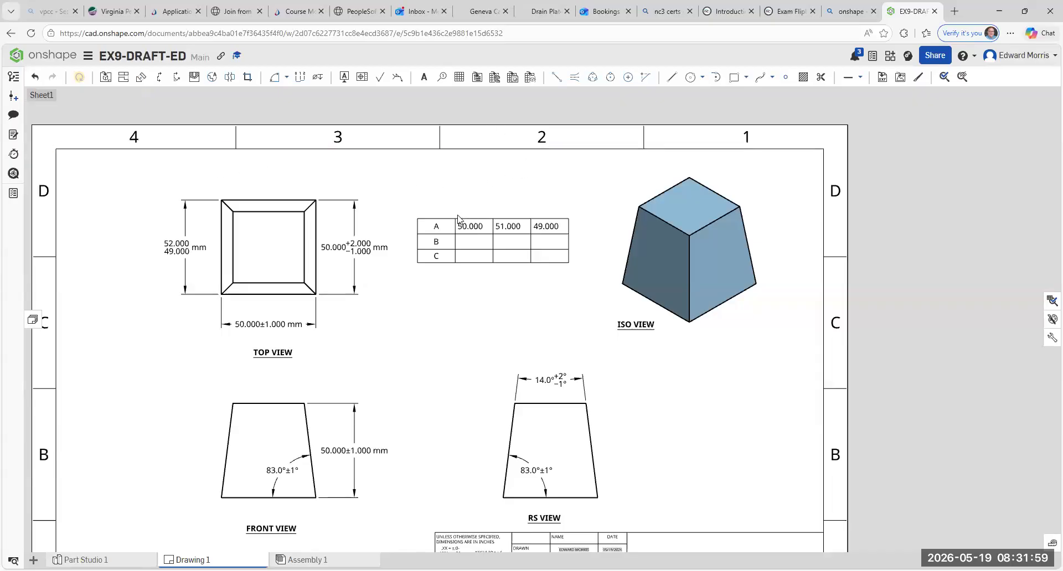
- Set the fixed corner of the A-B-C table to its bottom-left corner
left_click(446, 228)
left_click(443, 220)
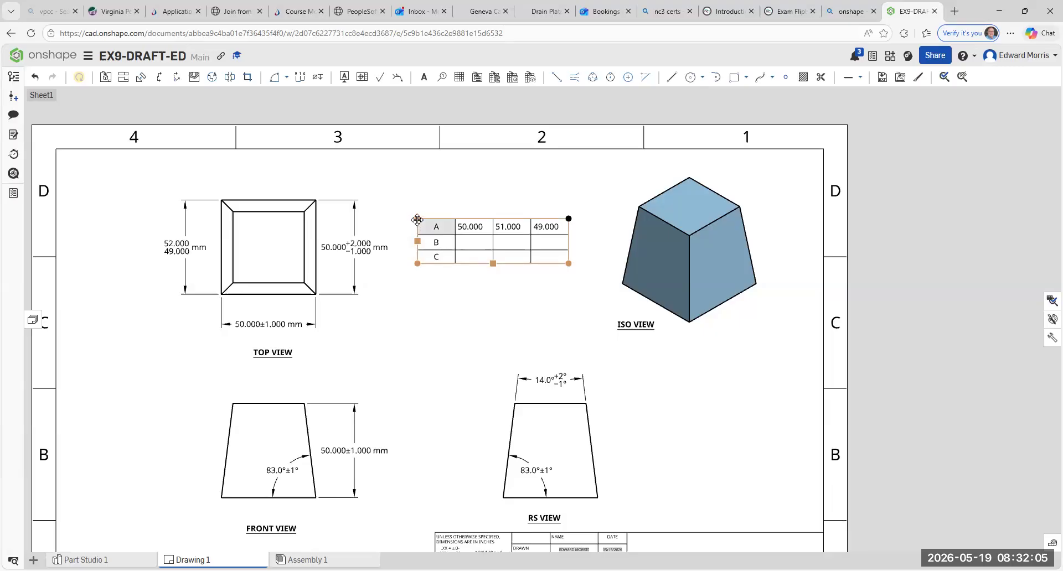
double_click(416, 220)
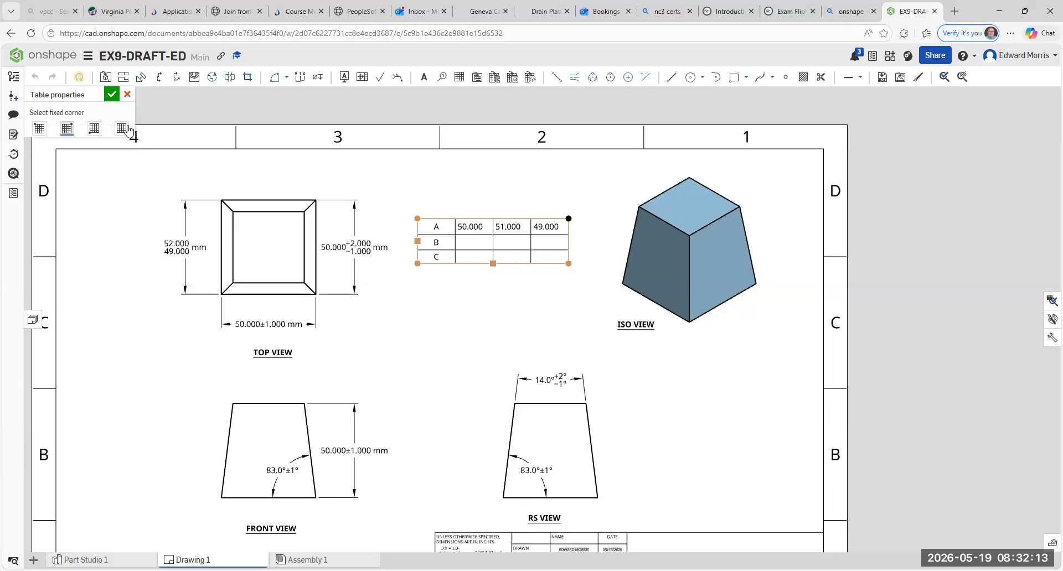
left_click(93, 130)
left_click(113, 95)
left_click(459, 77)
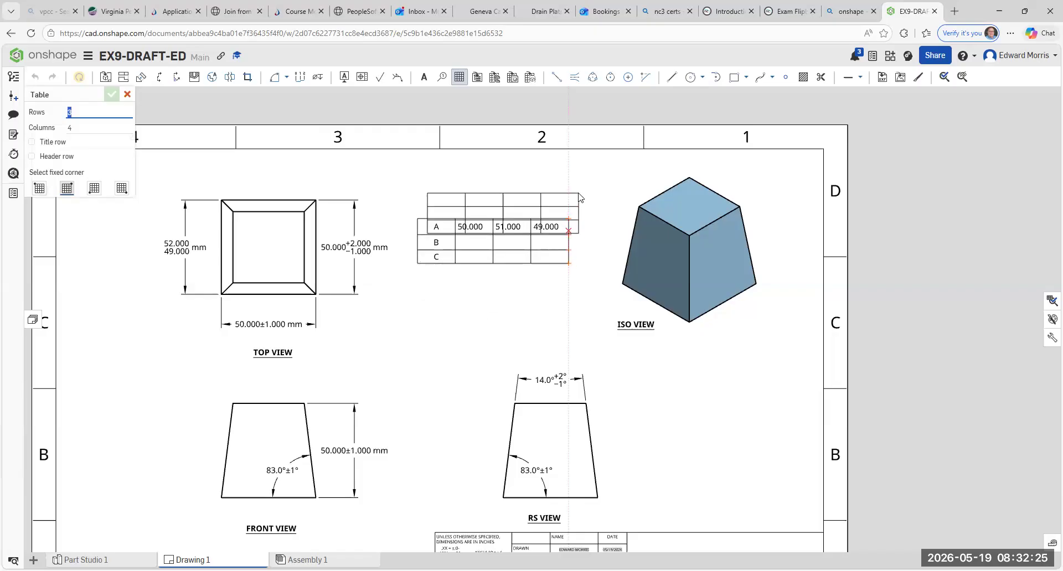
key("Escape")
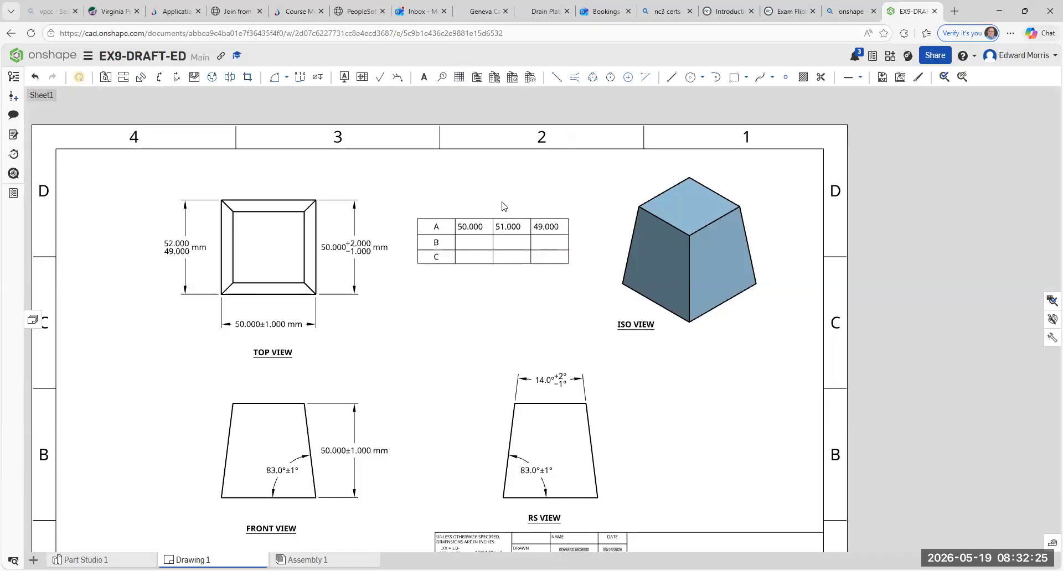
left_click(474, 218)
right_click(417, 221)
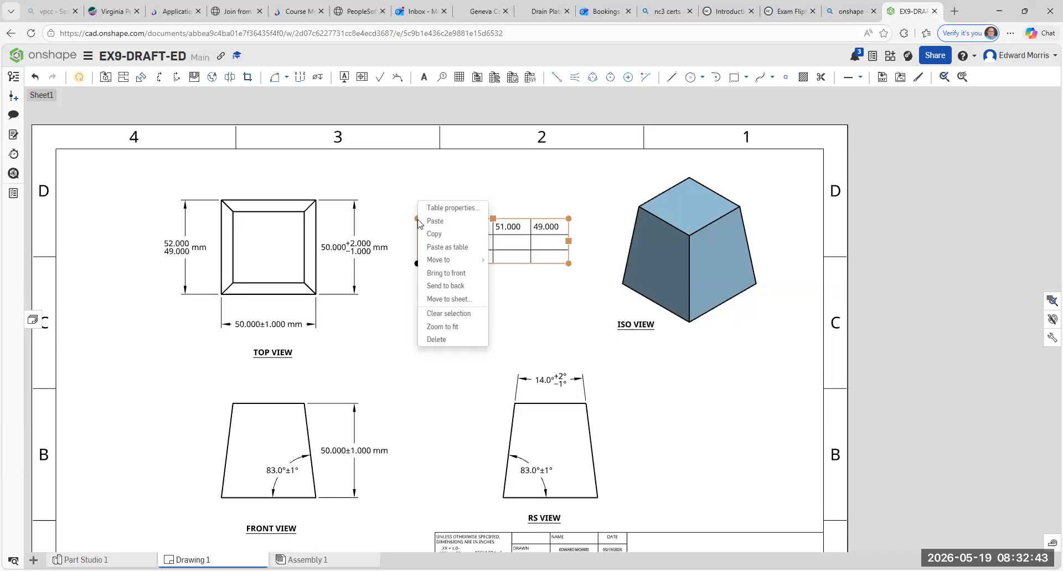
left_click(439, 209)
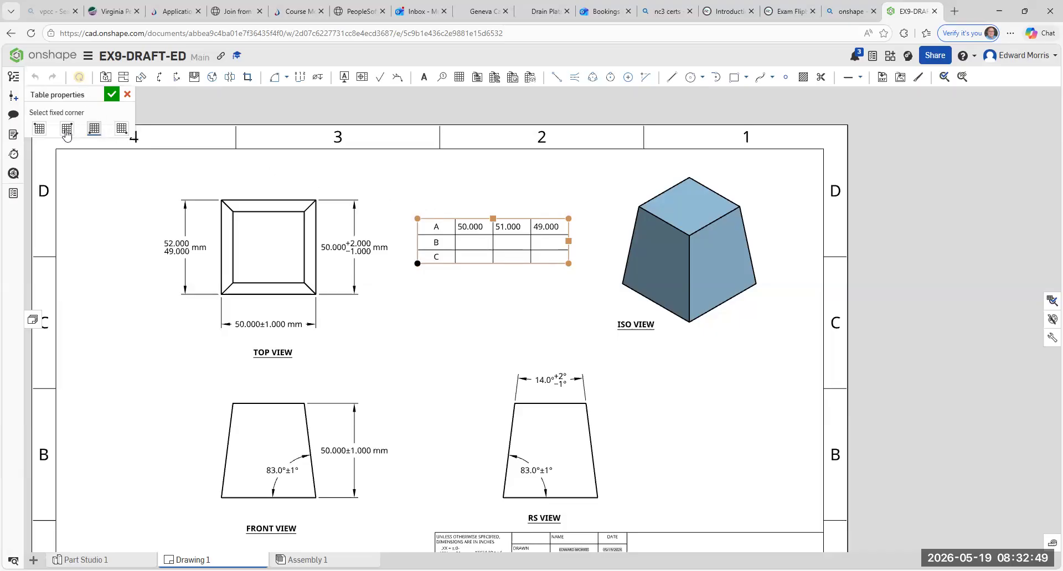
left_click(127, 95)
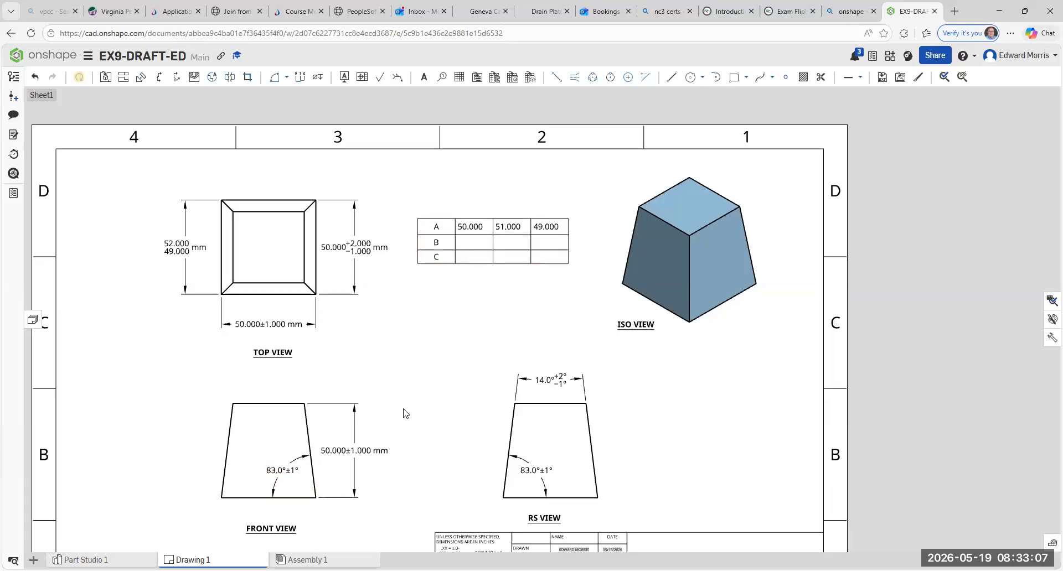
- Fill the three empty cells of the table's row B with 83, 84 and 82
left_click(471, 235)
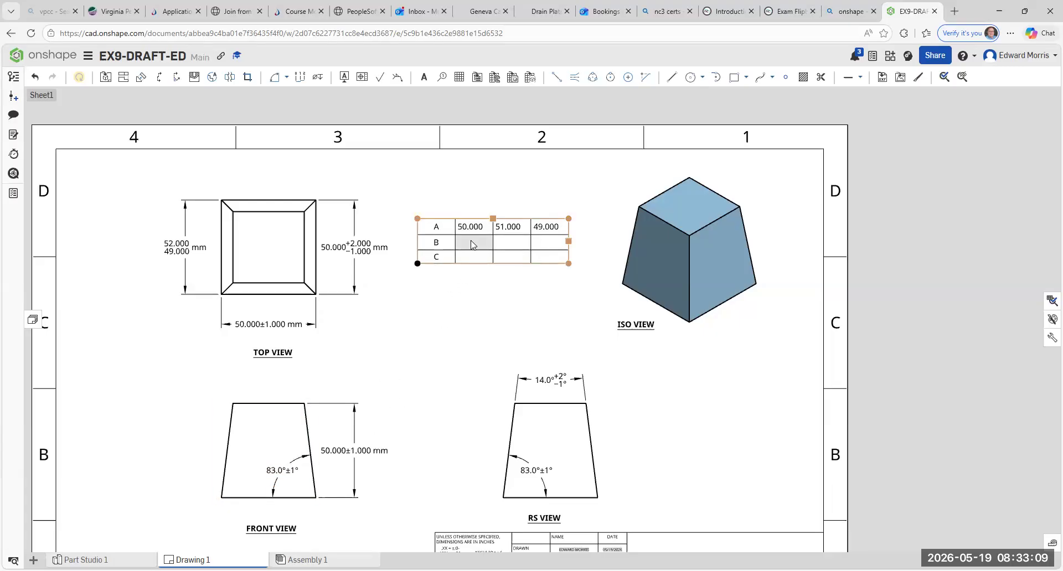
double_click(472, 242)
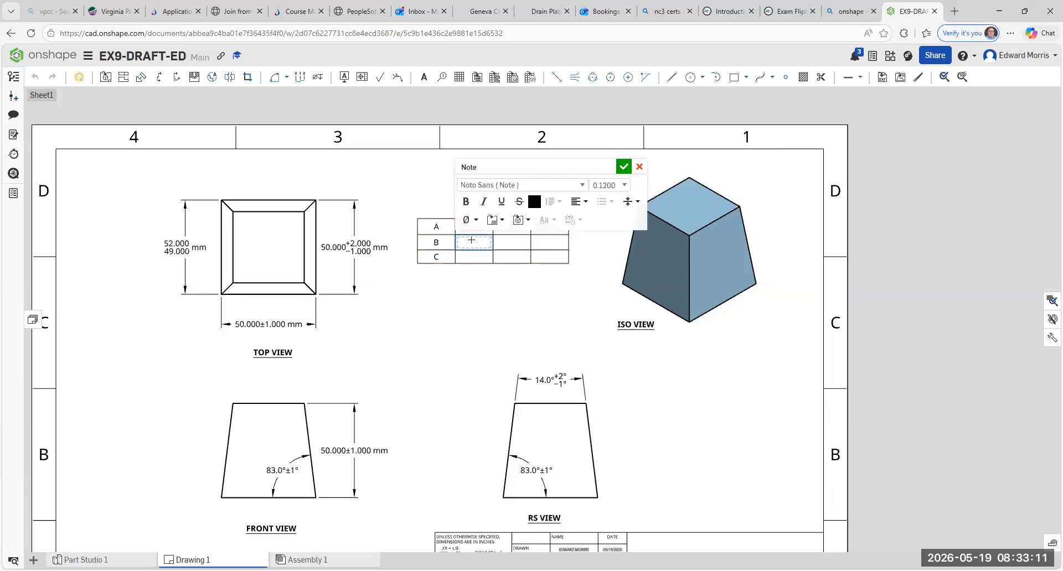
type("83")
left_click(484, 269)
left_click(501, 244)
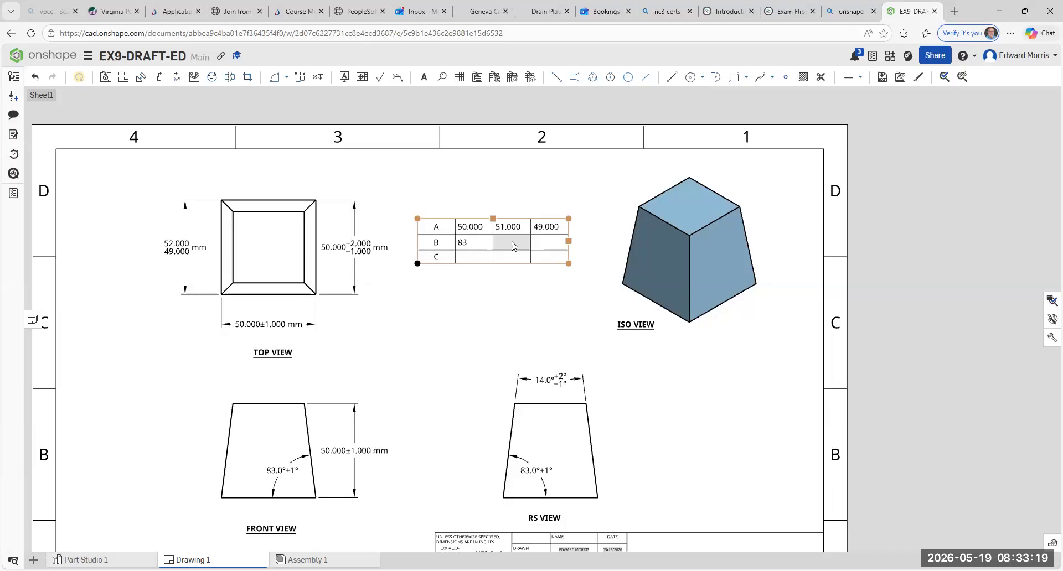
double_click(513, 246)
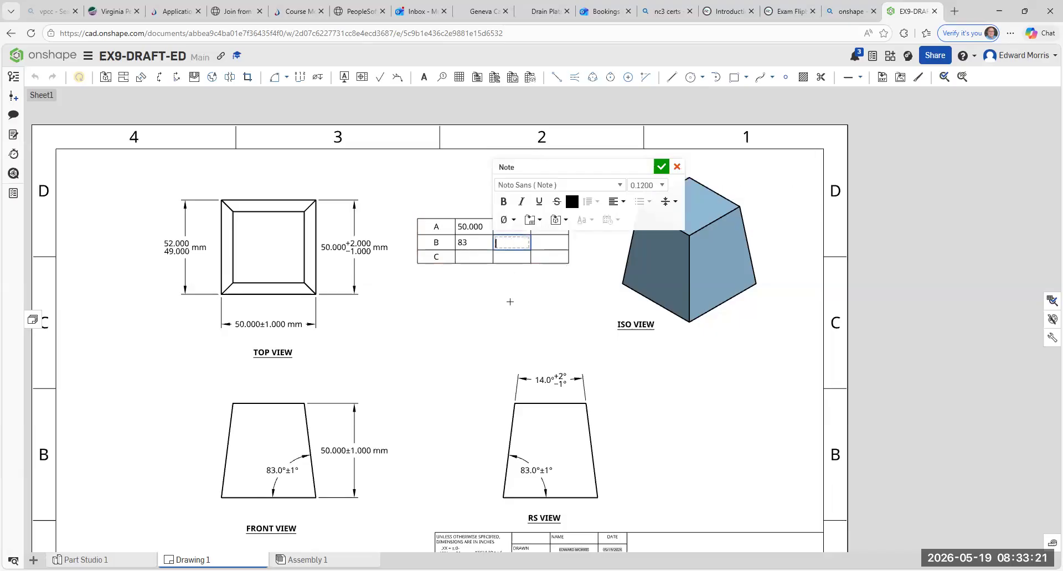
type("84")
left_click(406, 337)
left_click(550, 246)
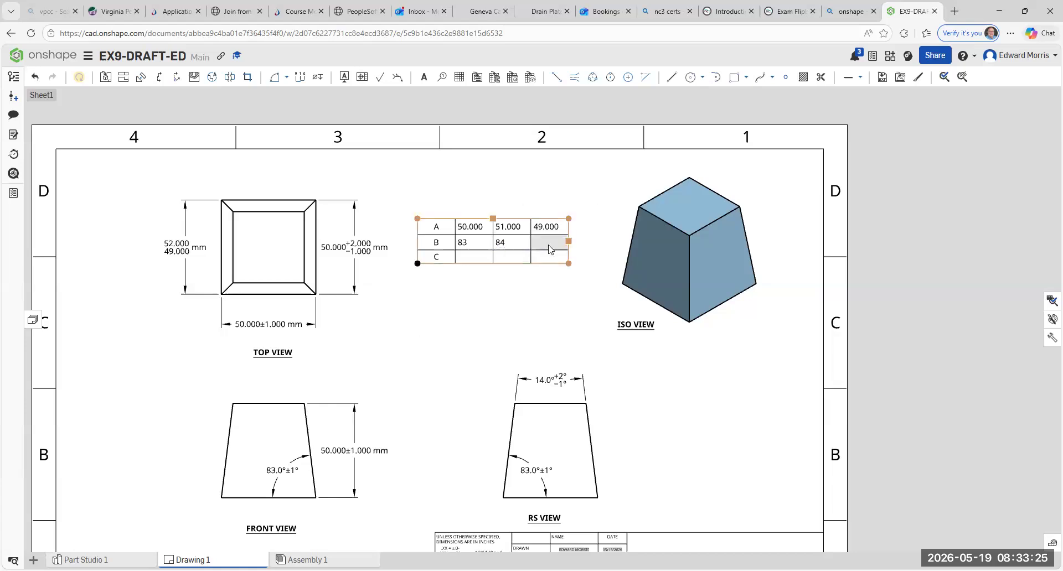
double_click(549, 246)
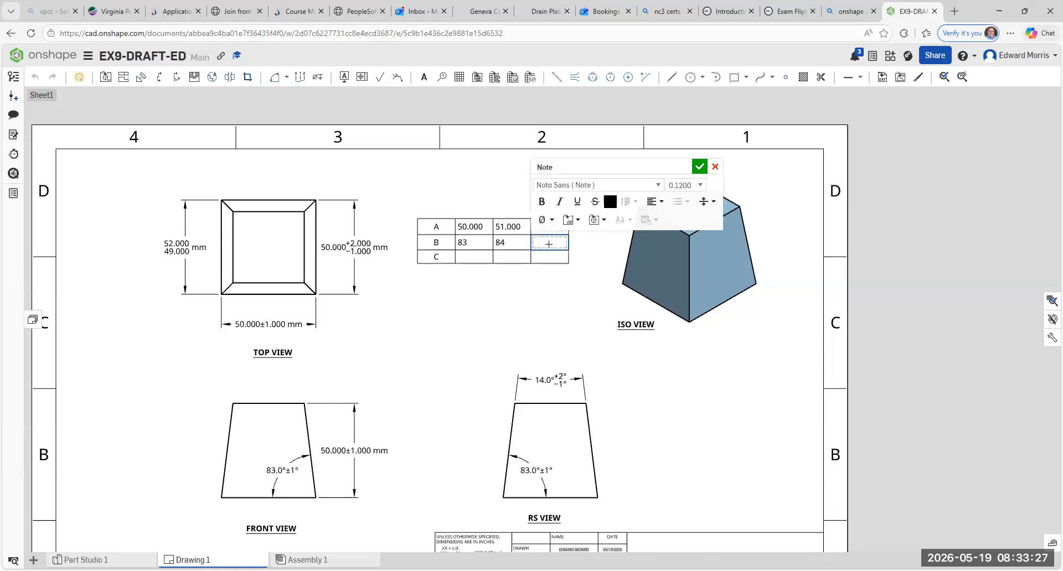
type("82")
left_click(511, 306)
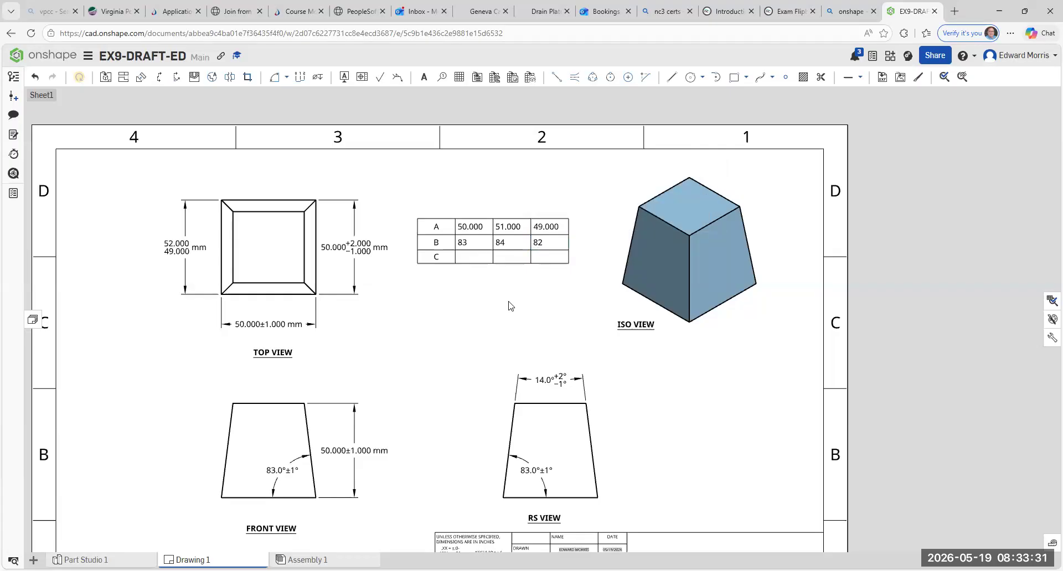
- Fill the three empty cells of the table's row C with 14, 16 and 13
left_click(551, 380)
double_click(469, 257)
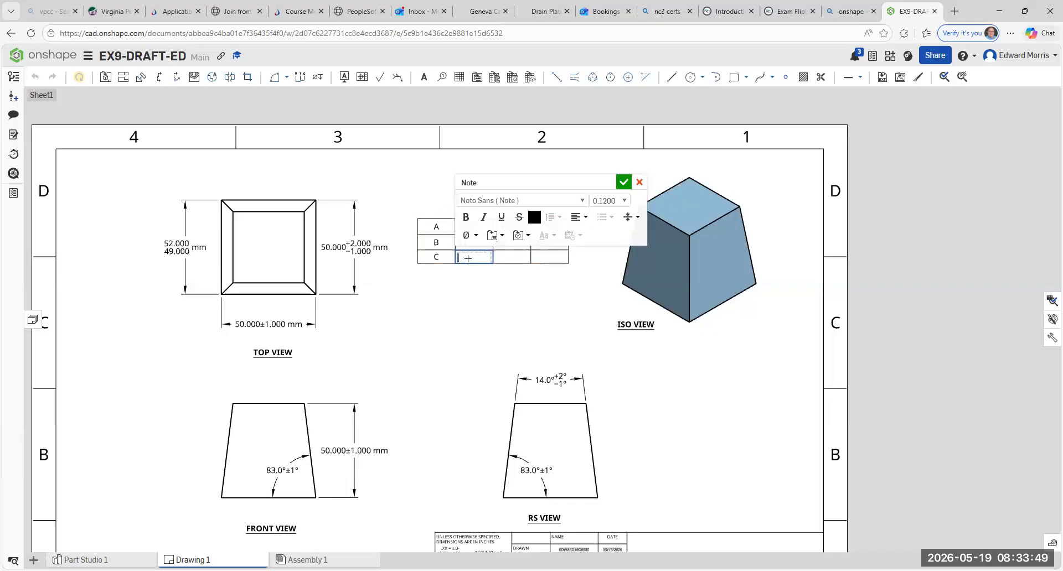
type("14")
left_click(486, 329)
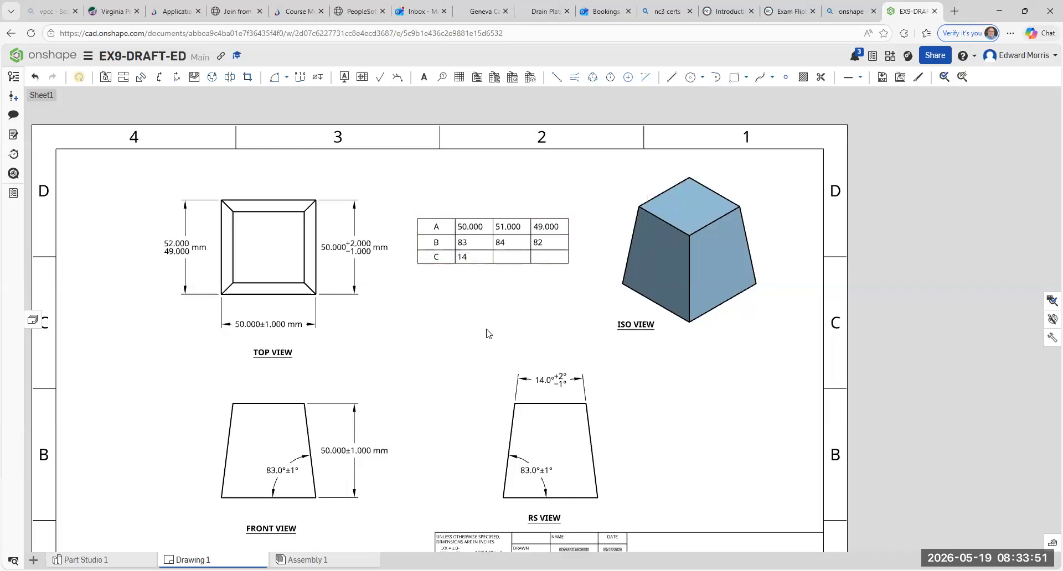
double_click(514, 258)
type("16")
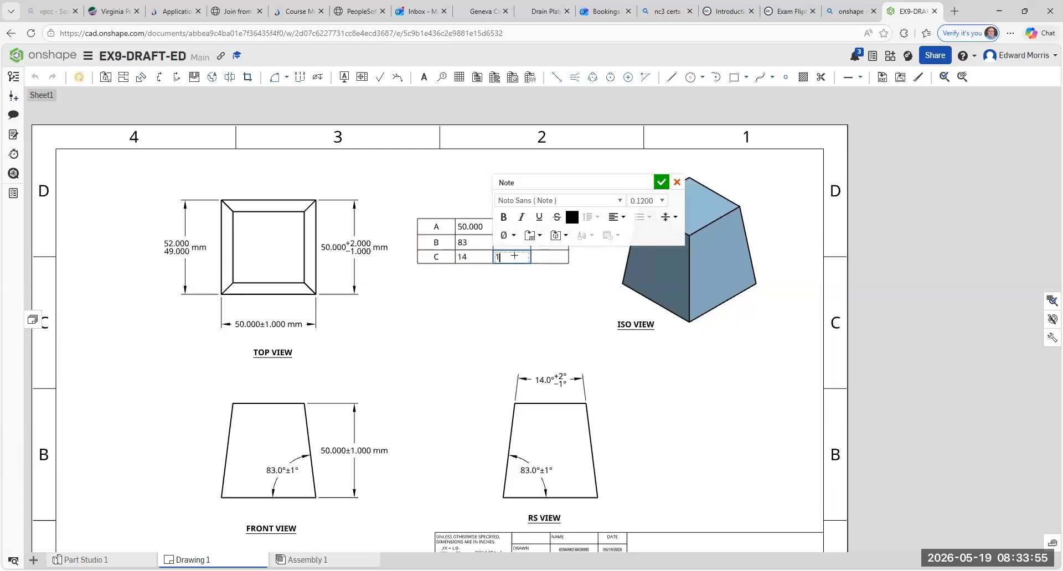
left_click(512, 306)
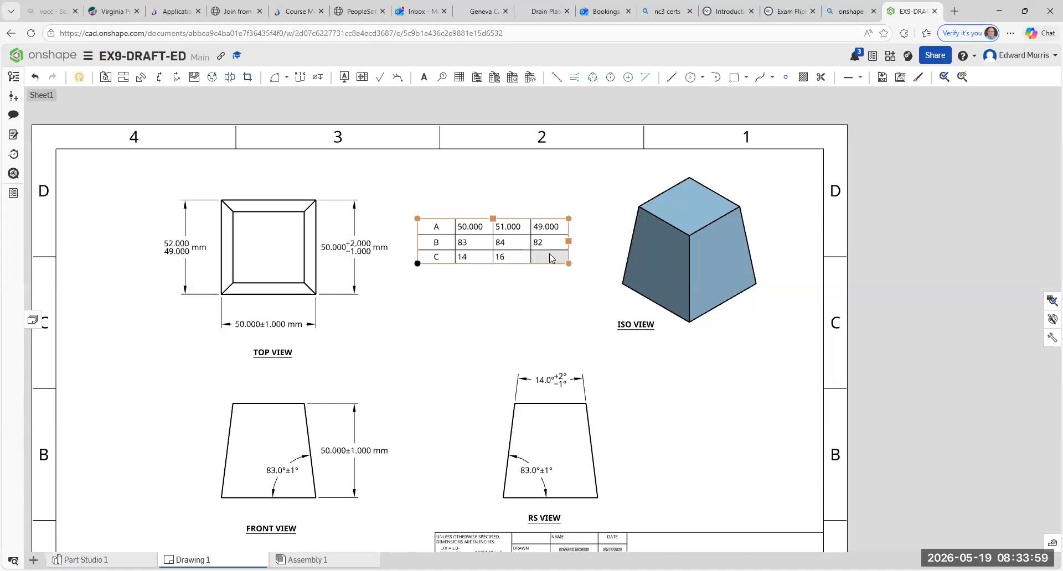
double_click(550, 254)
type("13")
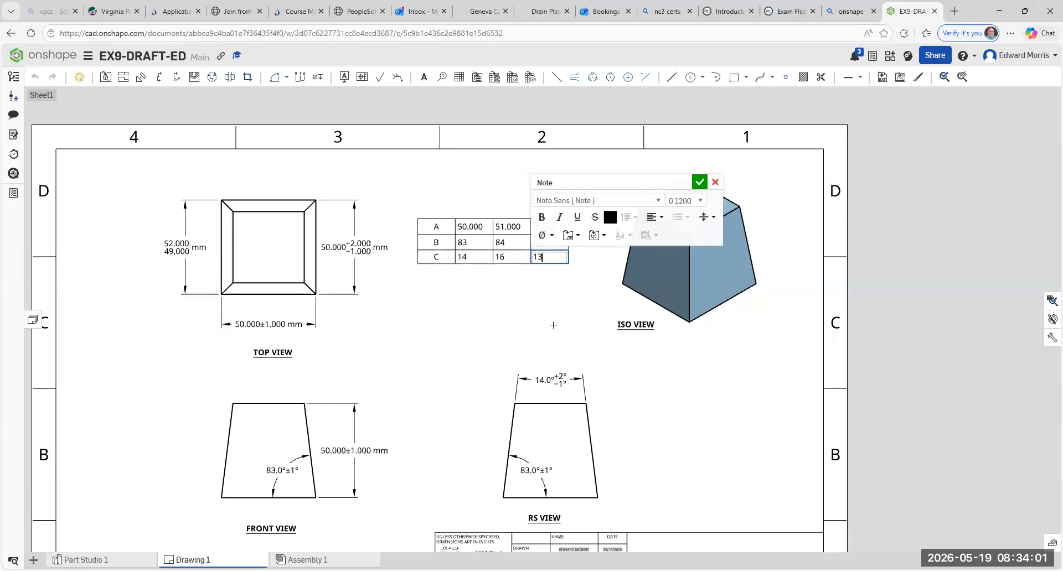
left_click(553, 325)
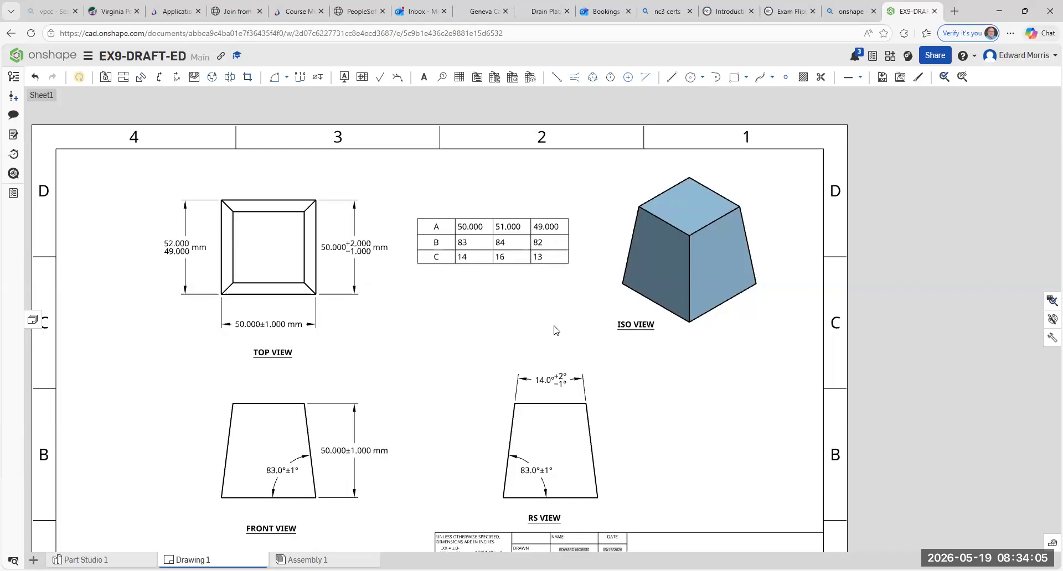
- Move the A-B-C table up and slightly right, near the sheet's upper border between the top and isometric views
left_click(409, 224)
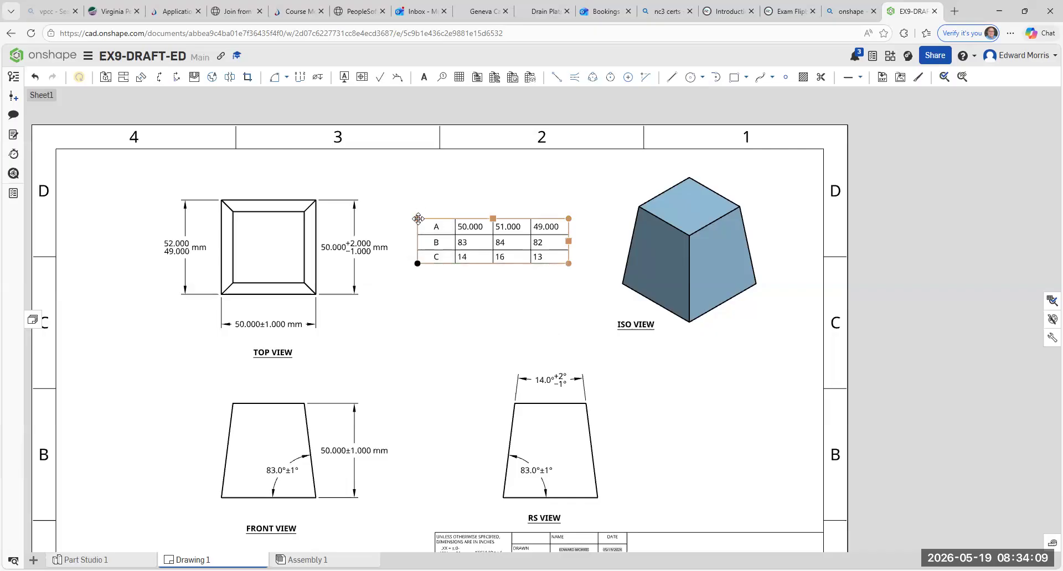
left_click_drag(415, 219, 433, 155)
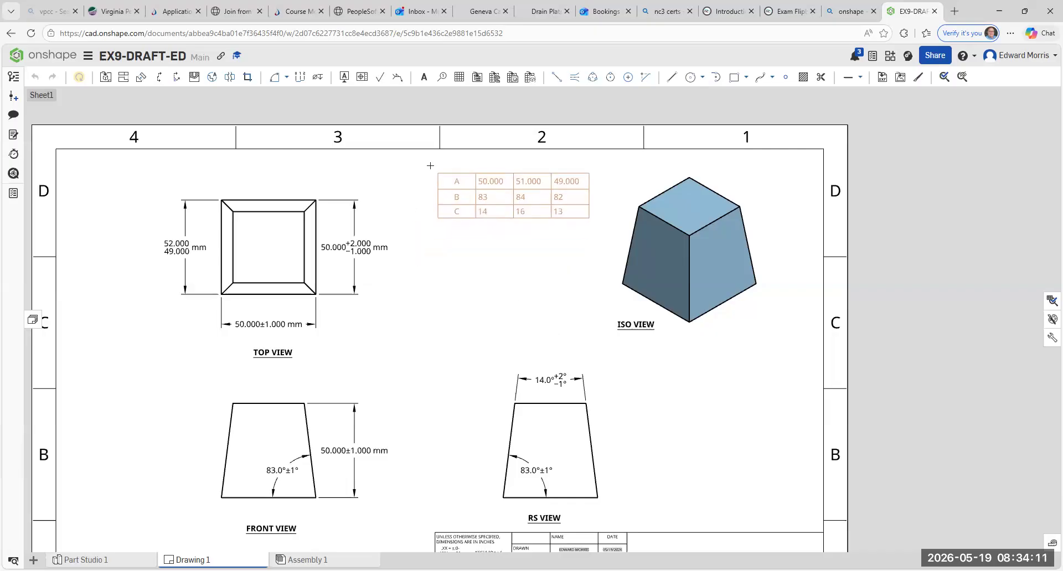
scroll(423, 298, "down", 4)
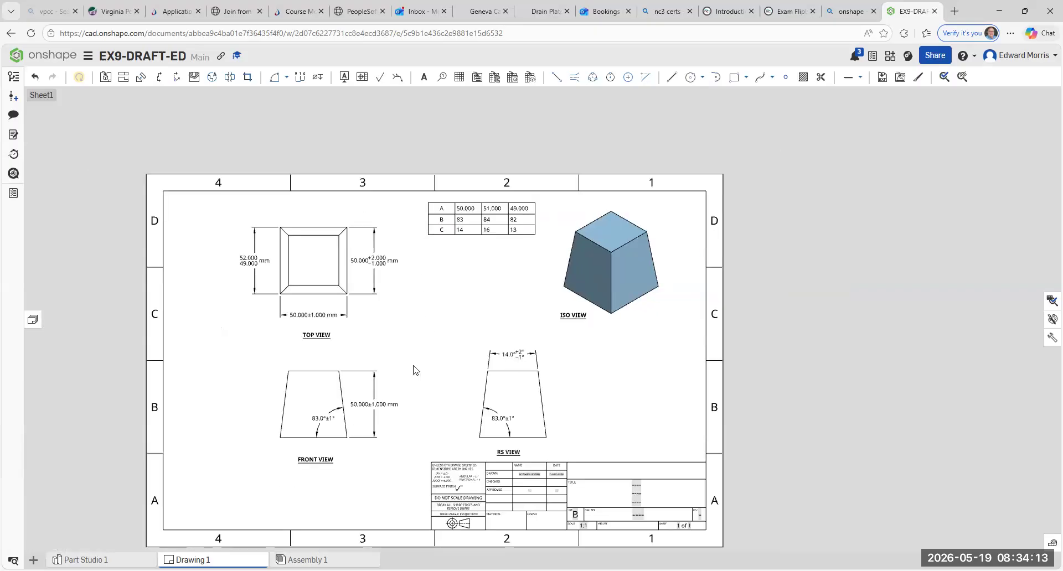
- Examine the three tolerance styles on the top view's dimensions: symmetrical, deviation and limits
middle_click_drag(446, 331, 454, 351)
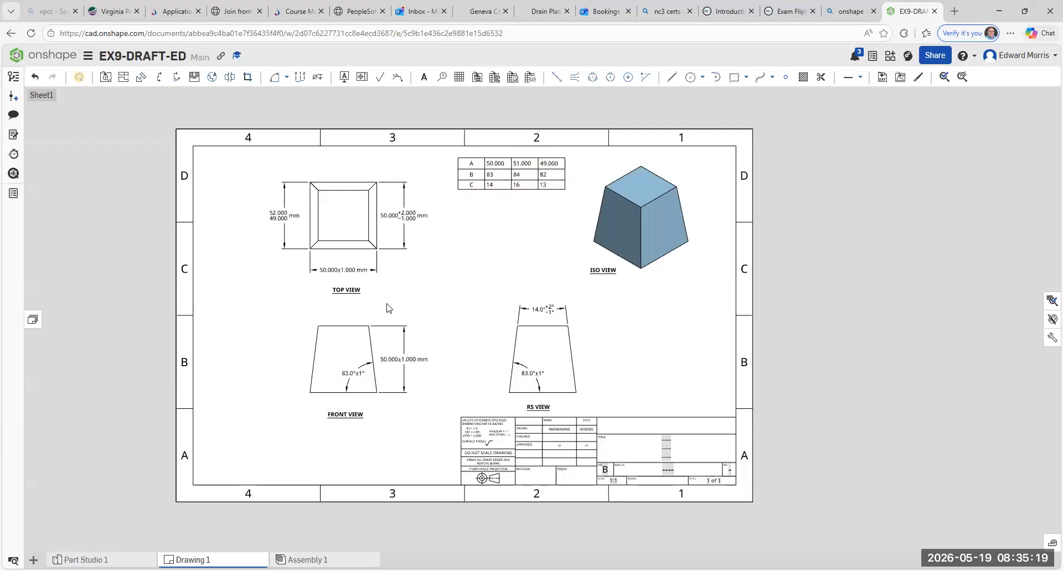
scroll(378, 285, "up", 1)
scroll(378, 285, "up", 1)
left_click(360, 267)
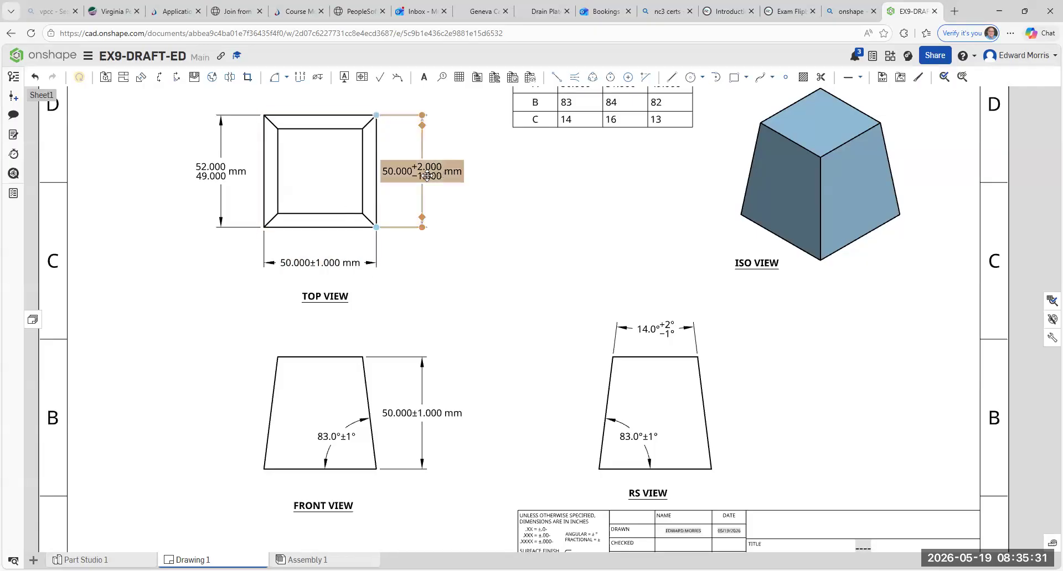
left_click(444, 175)
left_click(224, 178)
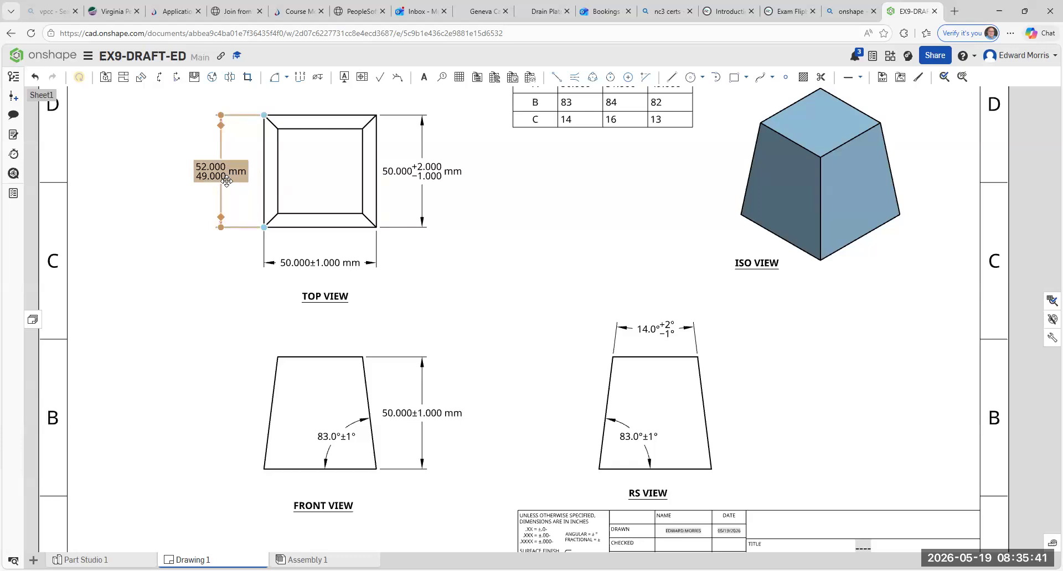
left_click(312, 264)
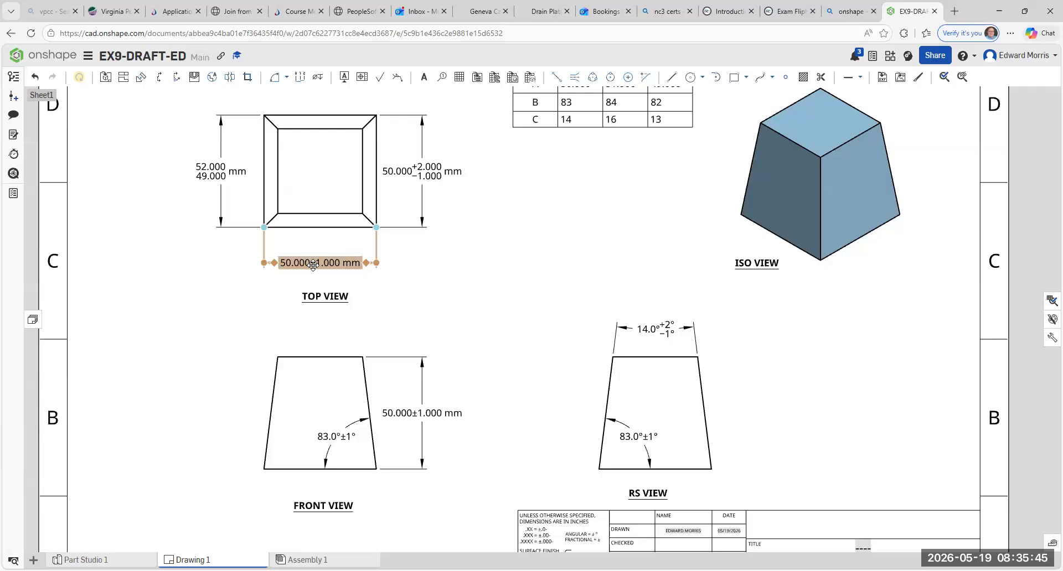
key("Escape")
scroll(364, 464, "down", 1)
scroll(364, 461, "up", 1)
middle_click_drag(363, 452, 345, 361)
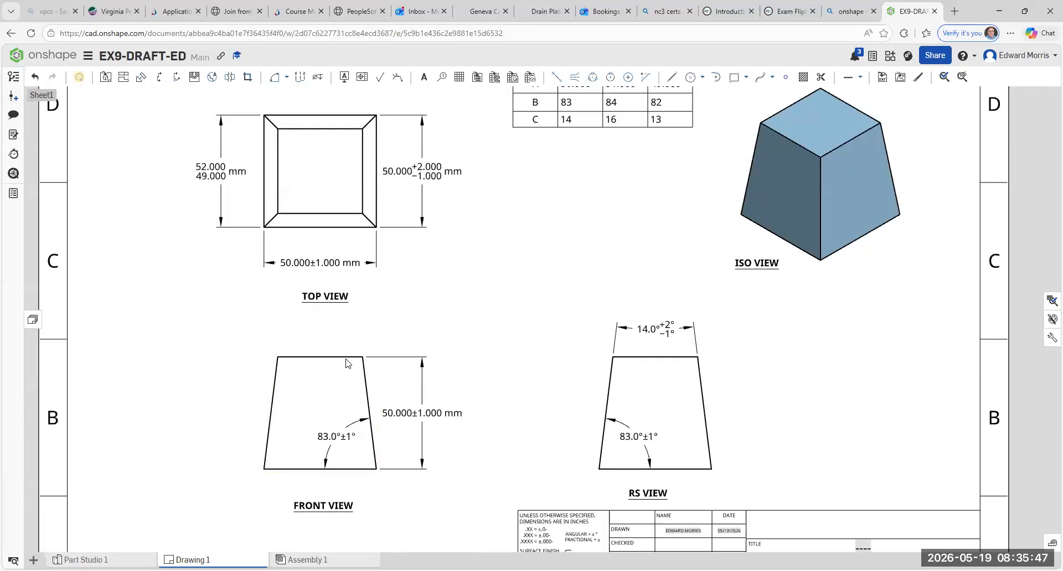
- Add a line-to-line angular dimension for the outer reflex angle between the front view's left slanted edge and top edge, placed beyond their corner
middle_click_drag(224, 306, 228, 332)
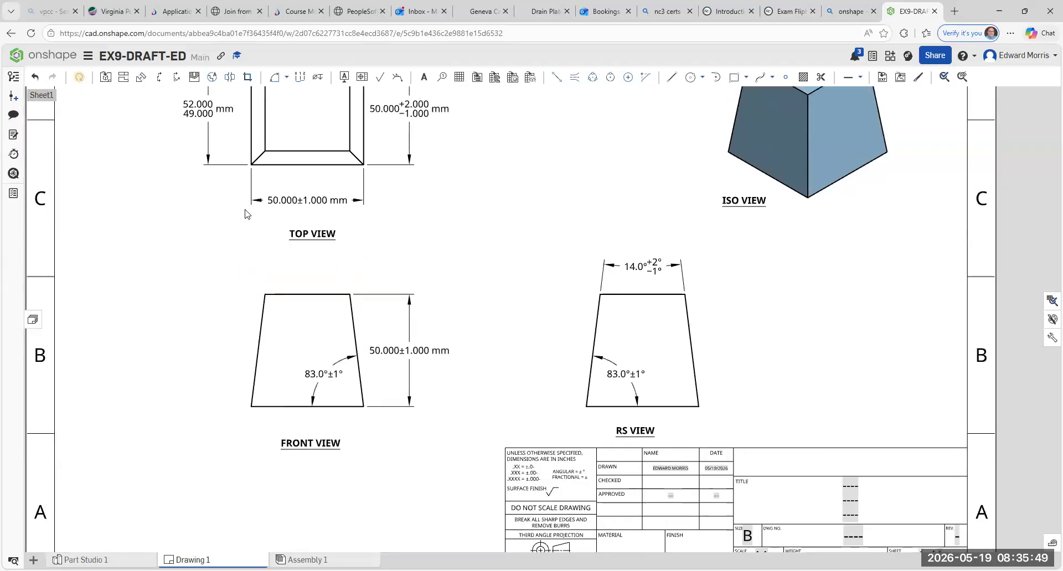
left_click(287, 81)
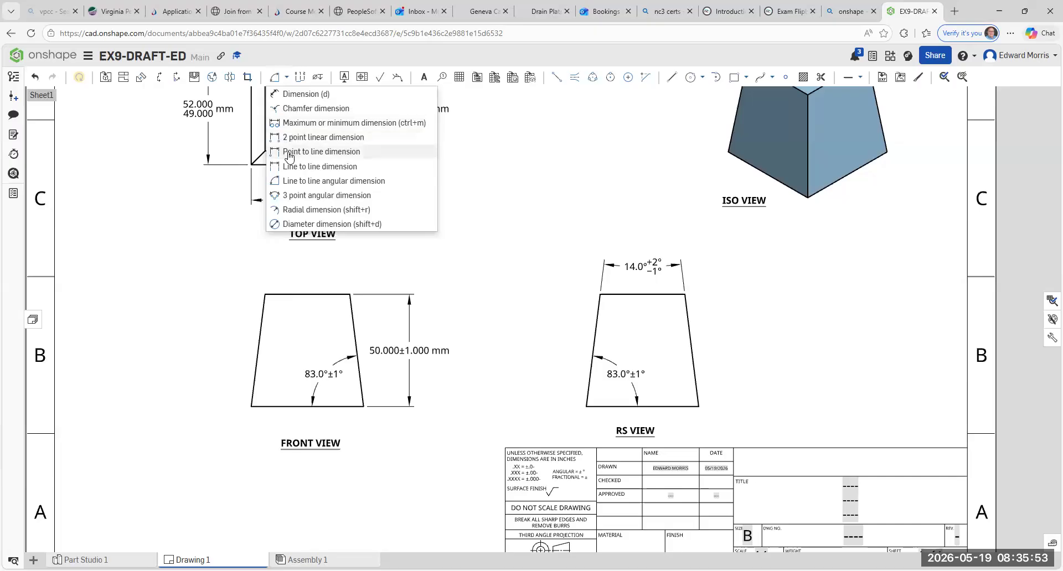
left_click(332, 180)
left_click(261, 312)
left_click(286, 296)
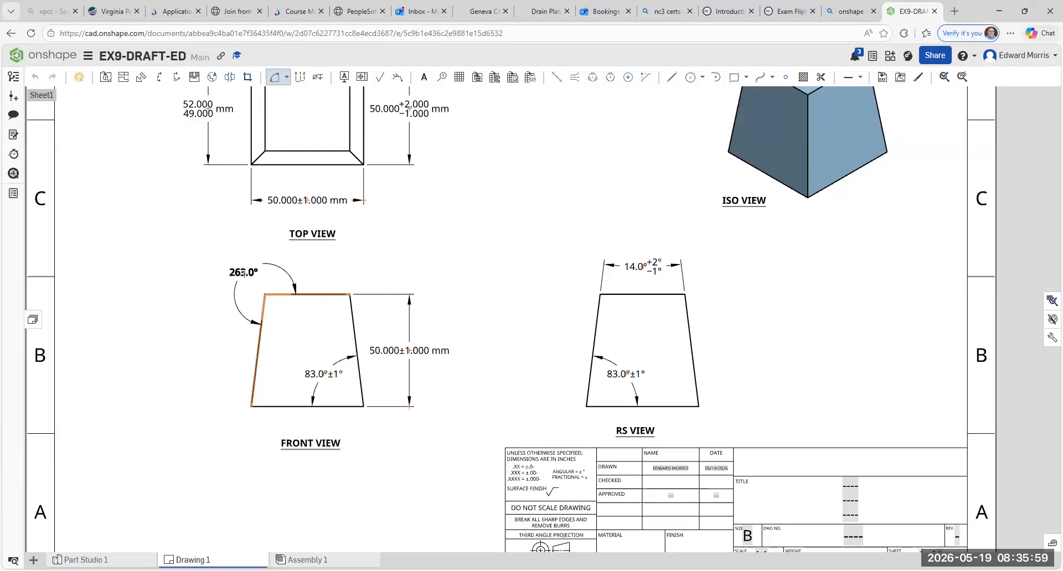
left_click(244, 274)
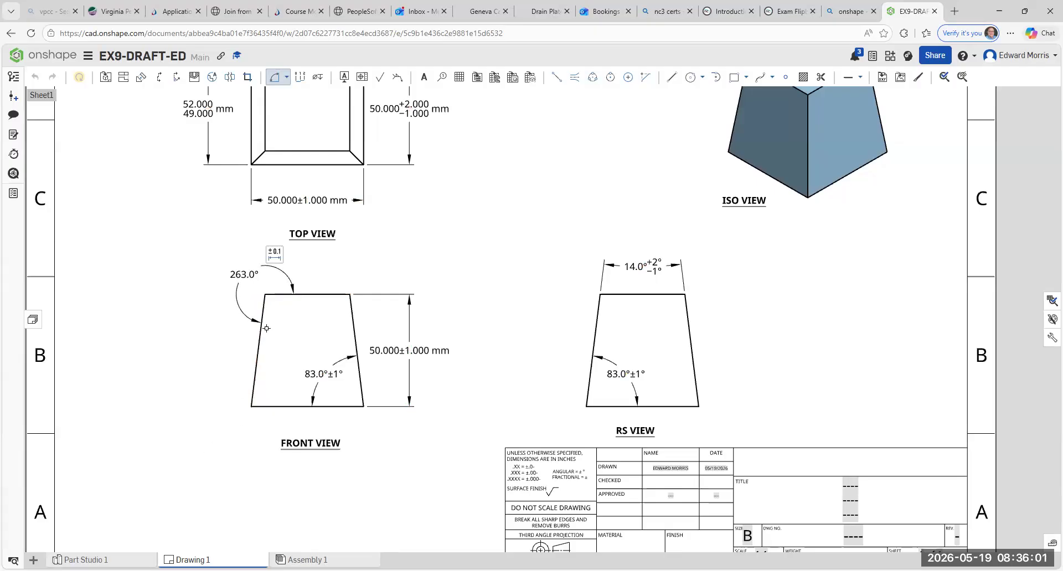
key("Escape")
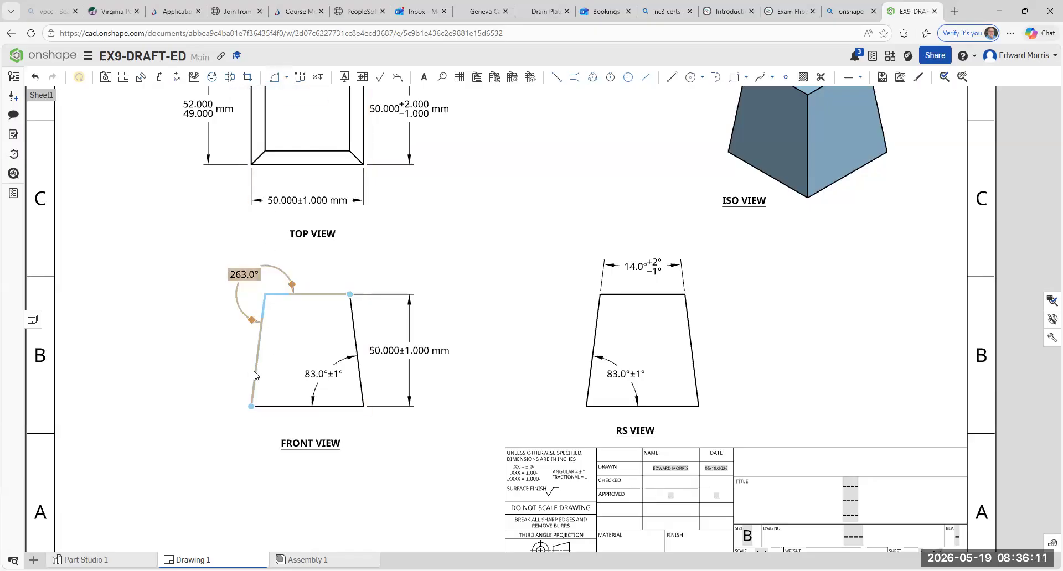
- Add a line-to-line angular dimension for the outer angle between the front view's bottom edge and left slanted edge, placed outside that slanted edge
left_click(275, 78)
left_click(269, 407)
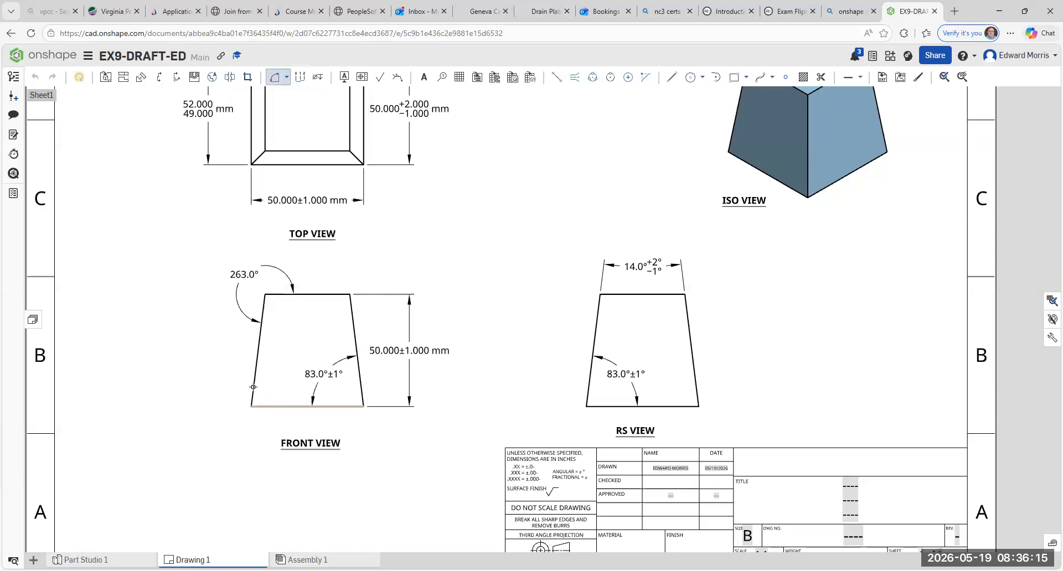
left_click(253, 385)
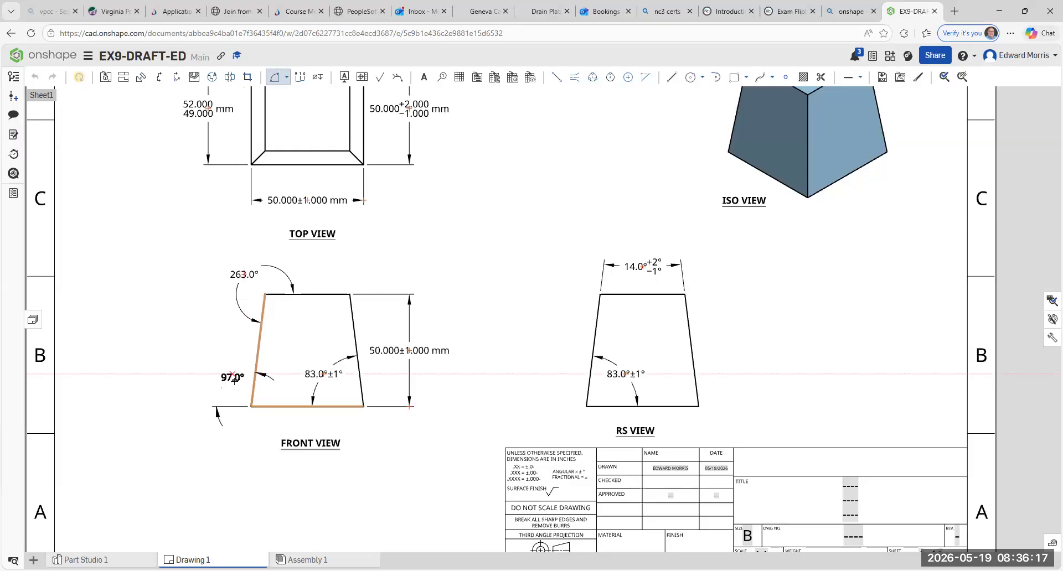
left_click(231, 382)
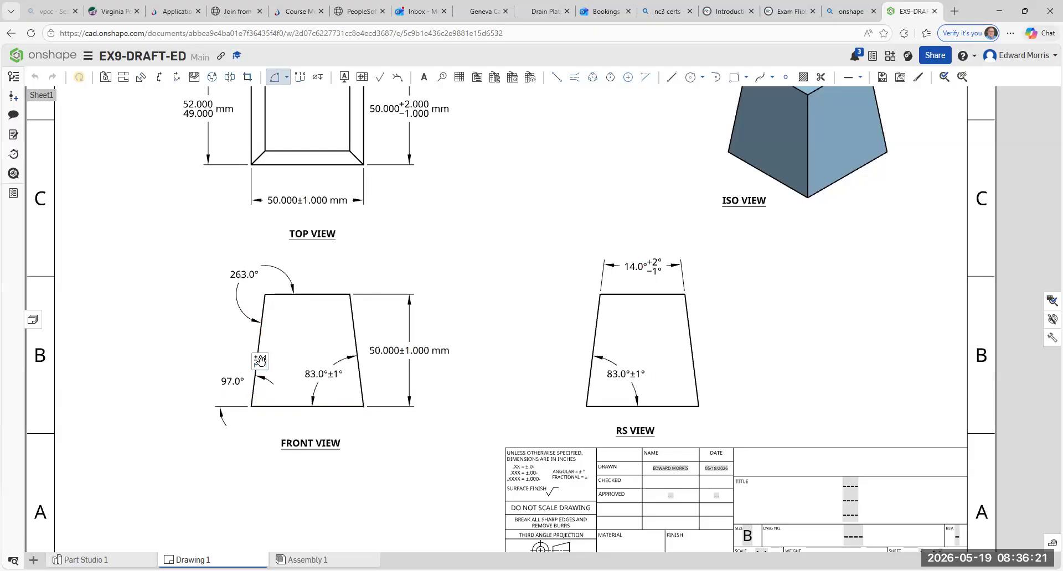
left_click(263, 364)
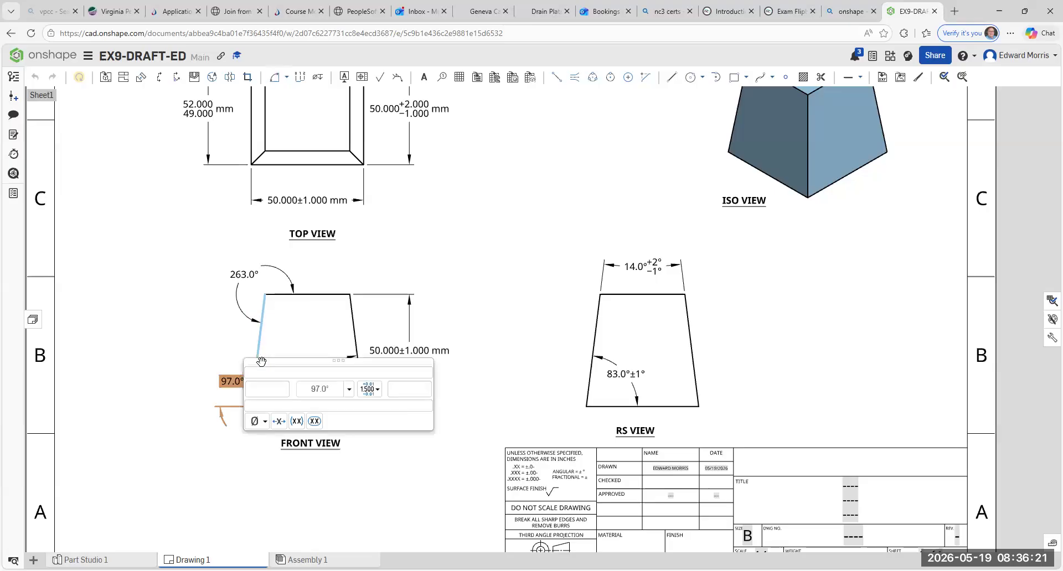
left_click(173, 303)
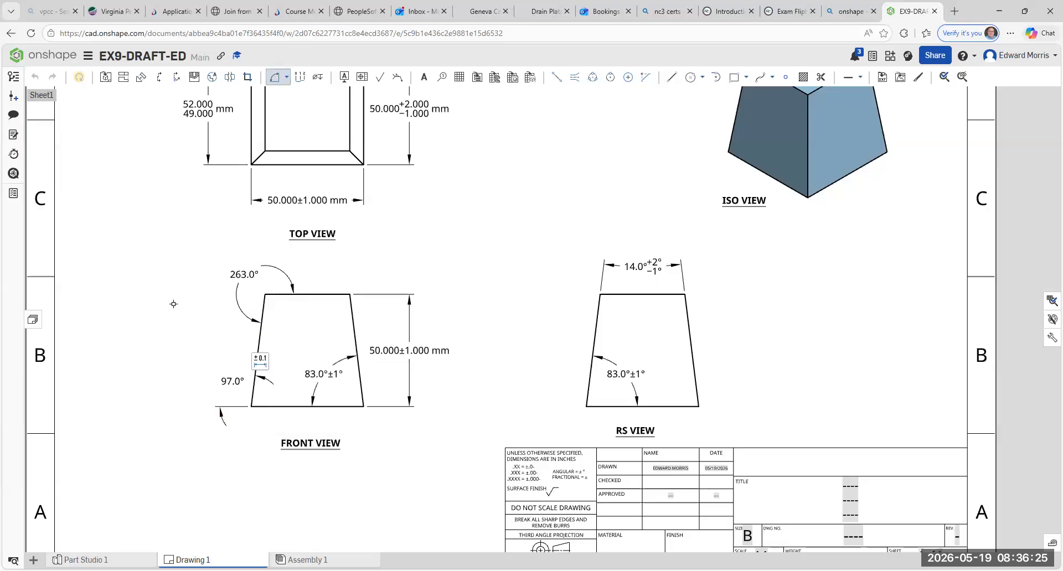
key("Escape")
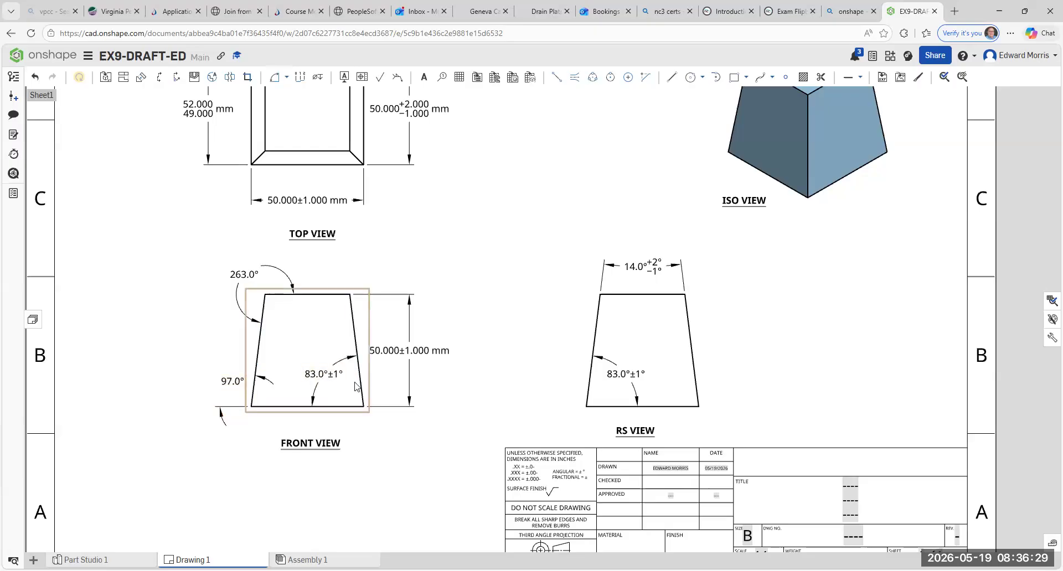
left_click(222, 383)
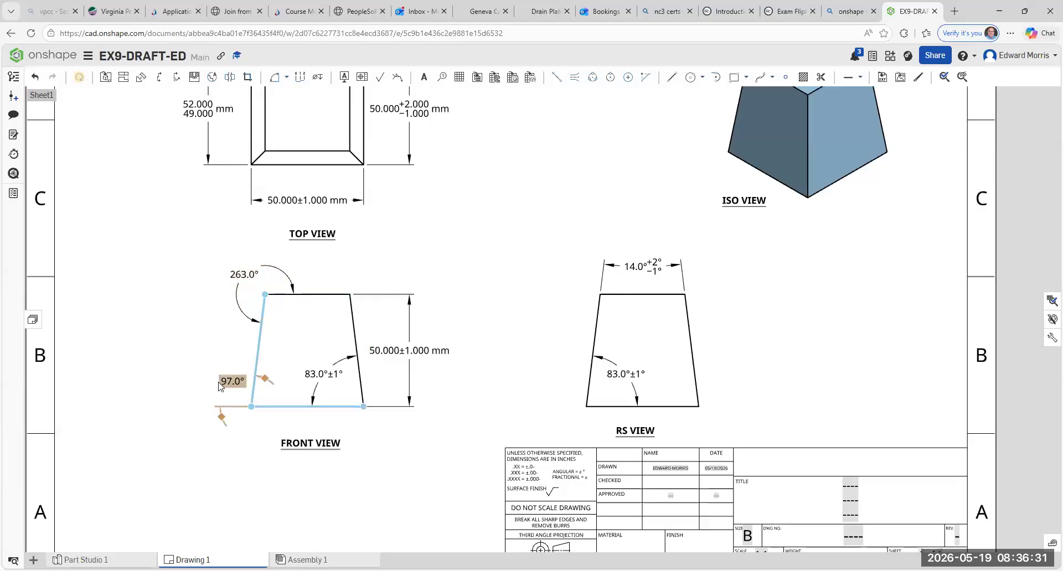
left_click(334, 374)
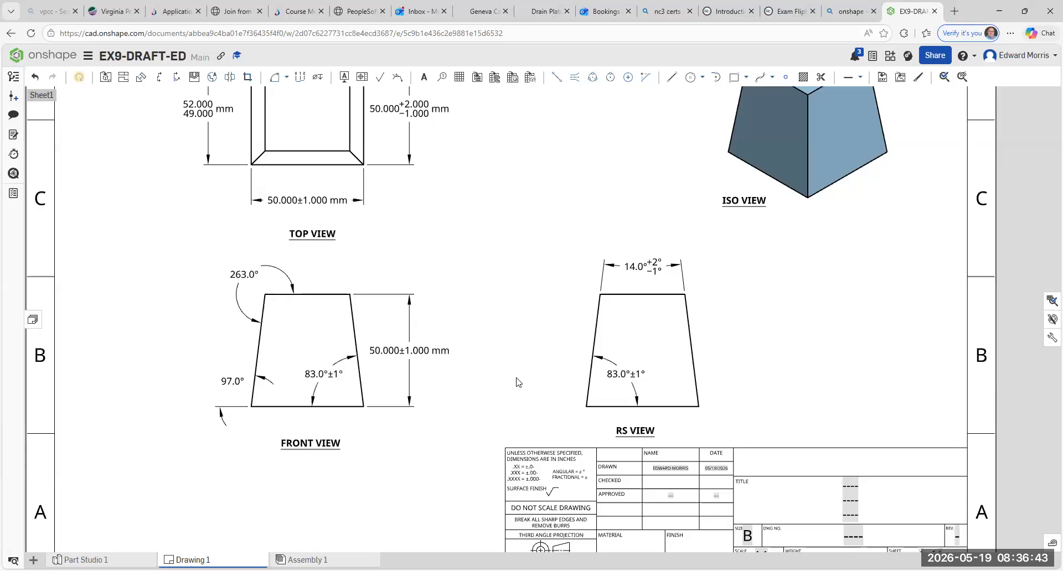
- Enter the checker's surname in the name cell of the title block's CHECKED row
scroll(516, 378, "down", 3)
scroll(464, 387, "up", 3)
left_click(397, 348)
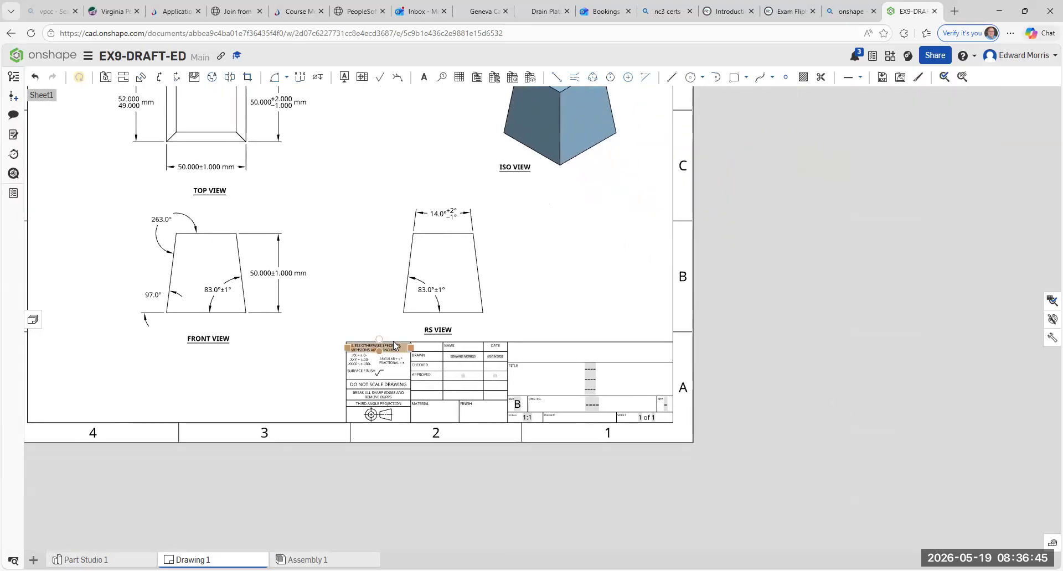
scroll(397, 348, "up", 2)
scroll(398, 349, "up", 2)
left_click(536, 394)
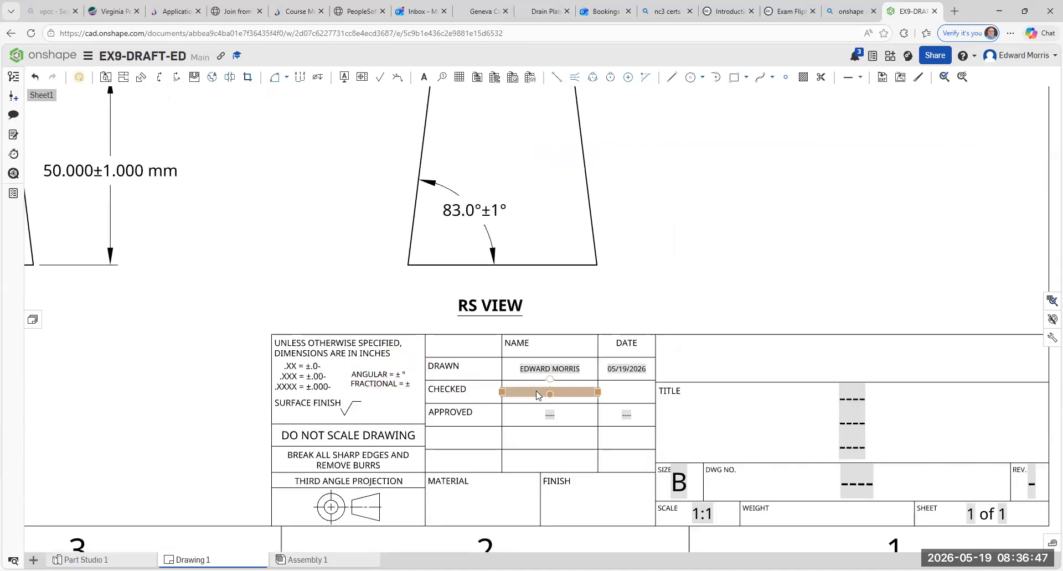
double_click(537, 394)
type("MORRIS")
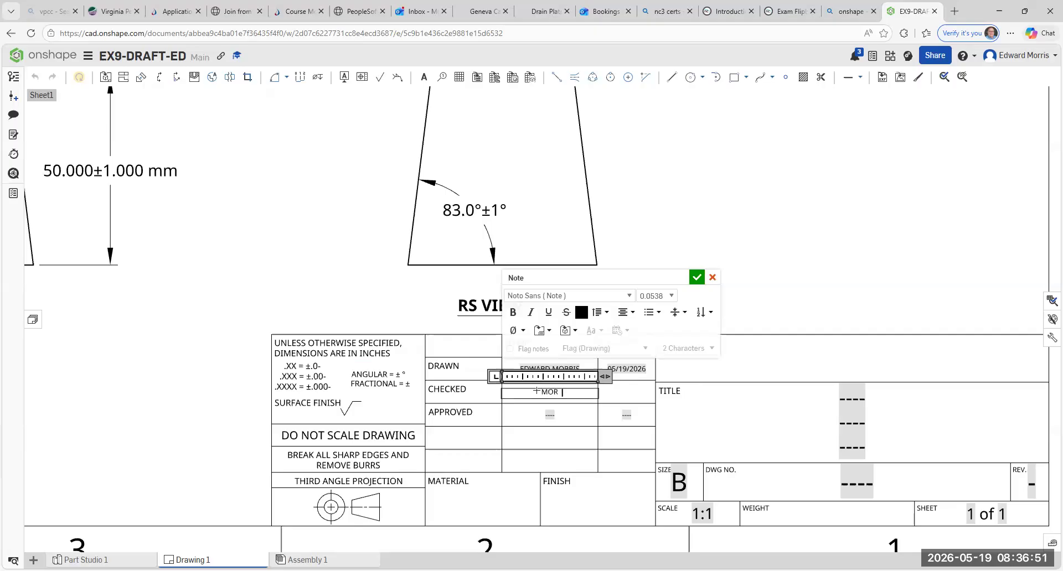
- Enter 05/19/2026 as the date in the title block's CHECKED row
left_click(622, 397)
double_click(617, 396)
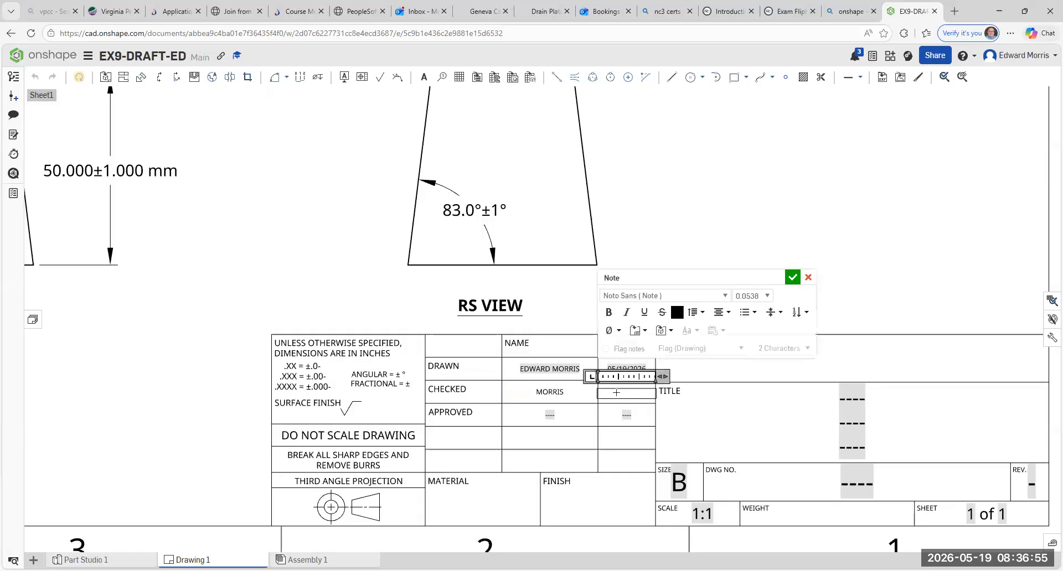
type("05/19/2026")
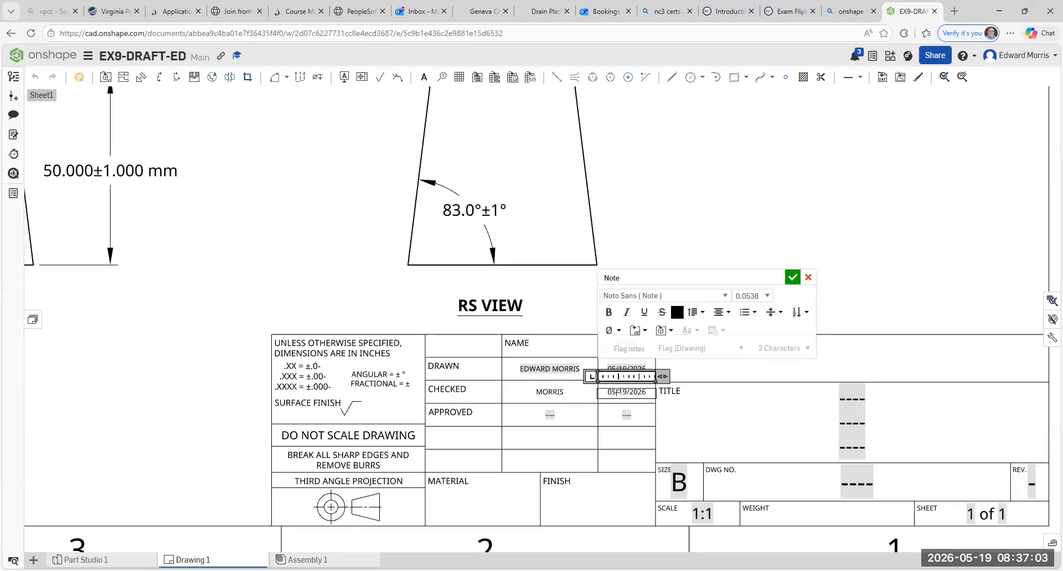
left_click(792, 277)
- Replace the placeholder in the APPROVED row's name cell with the approver's surname
left_click(530, 419)
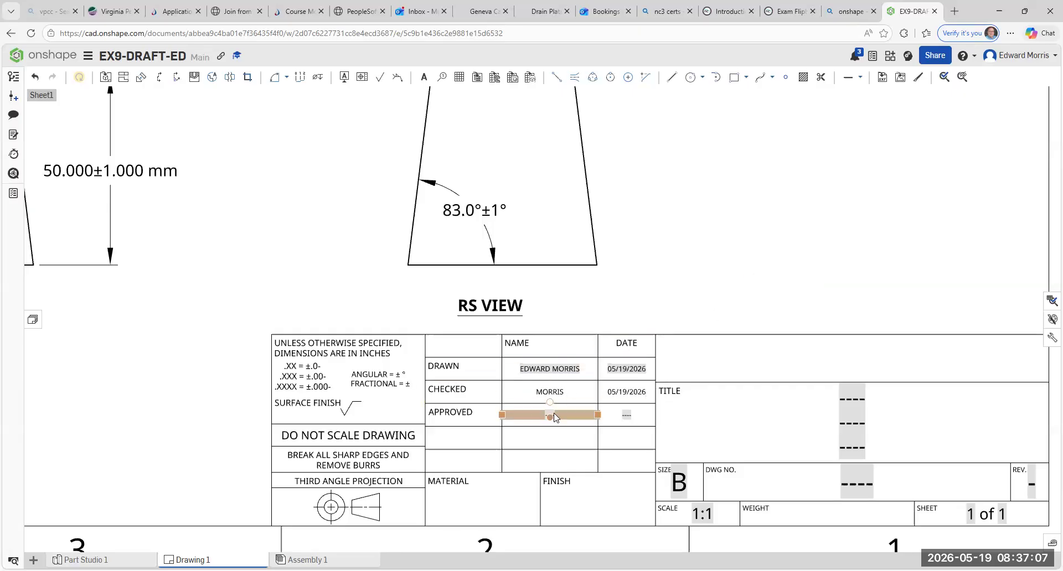
double_click(551, 415)
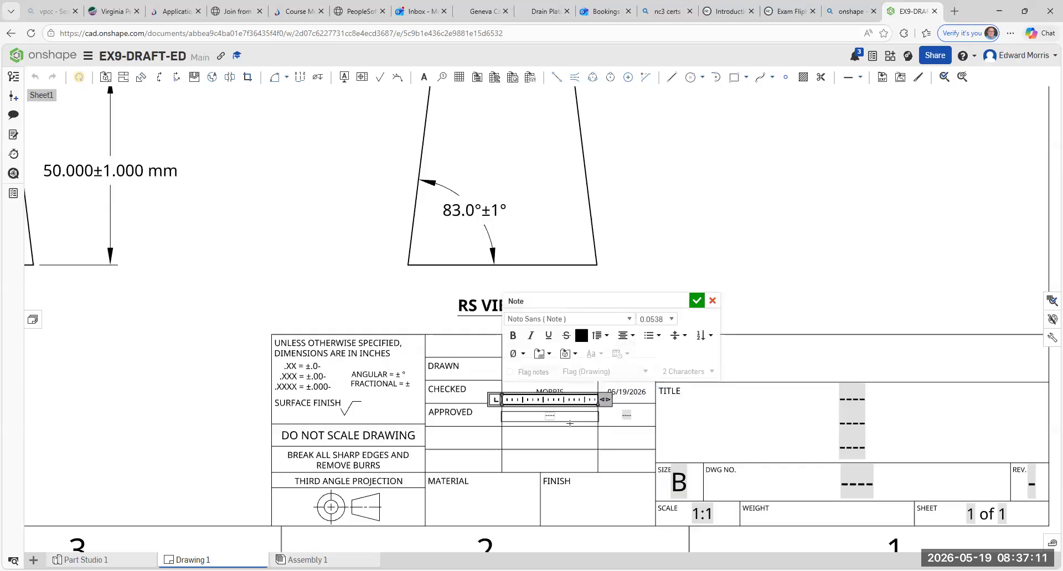
type("MORRIS")
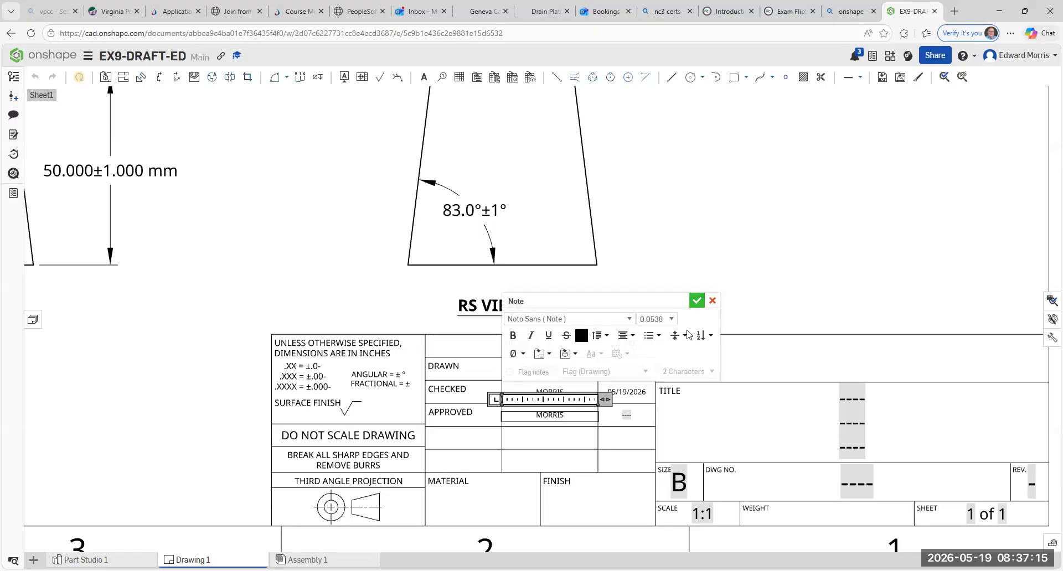
left_click(696, 301)
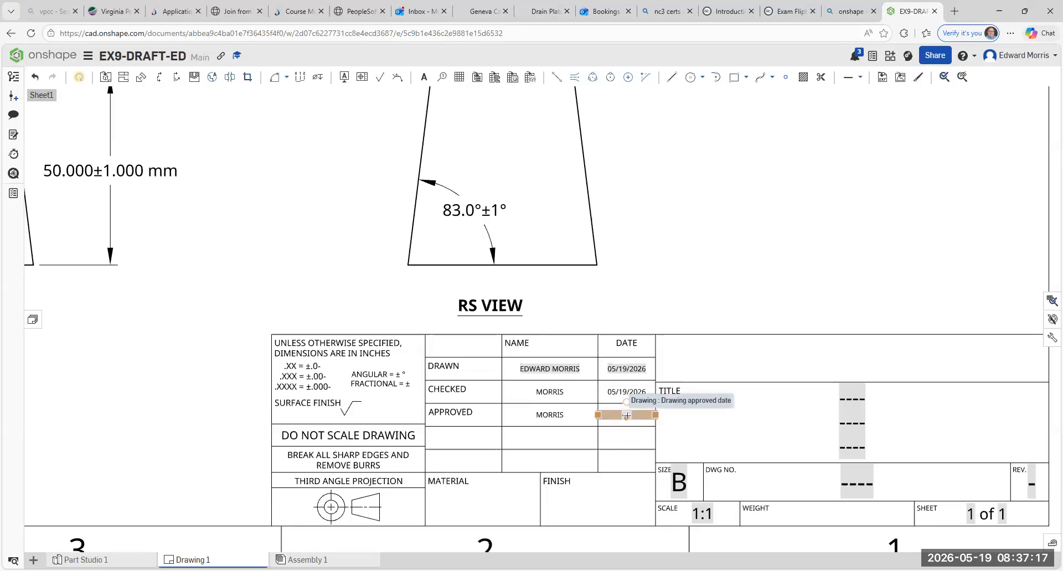
- Replace the placeholder in the APPROVED row's date cell with 05/25/2026
double_click(625, 418)
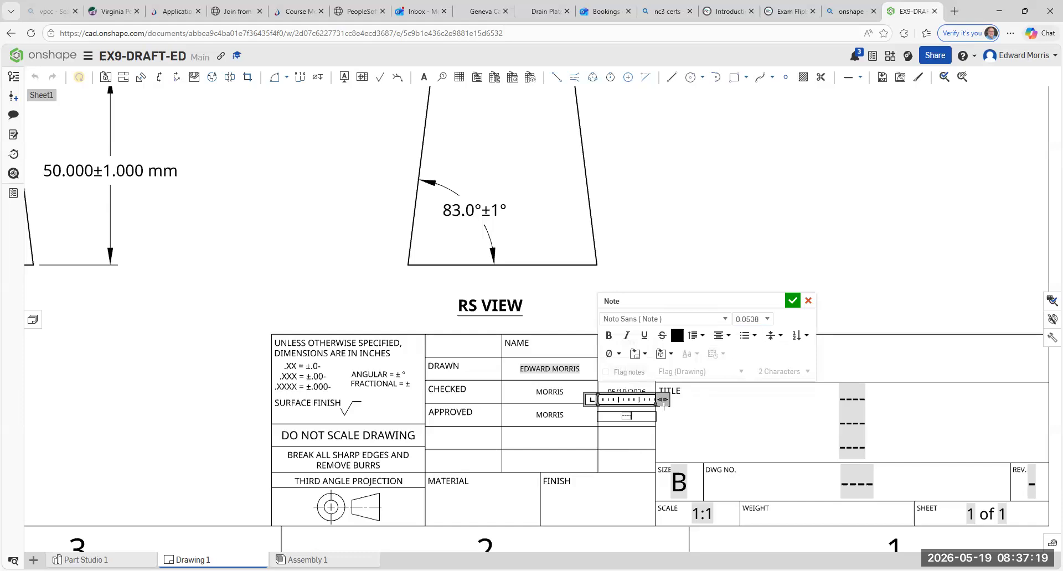
key("BackSpace")
type("05/25")
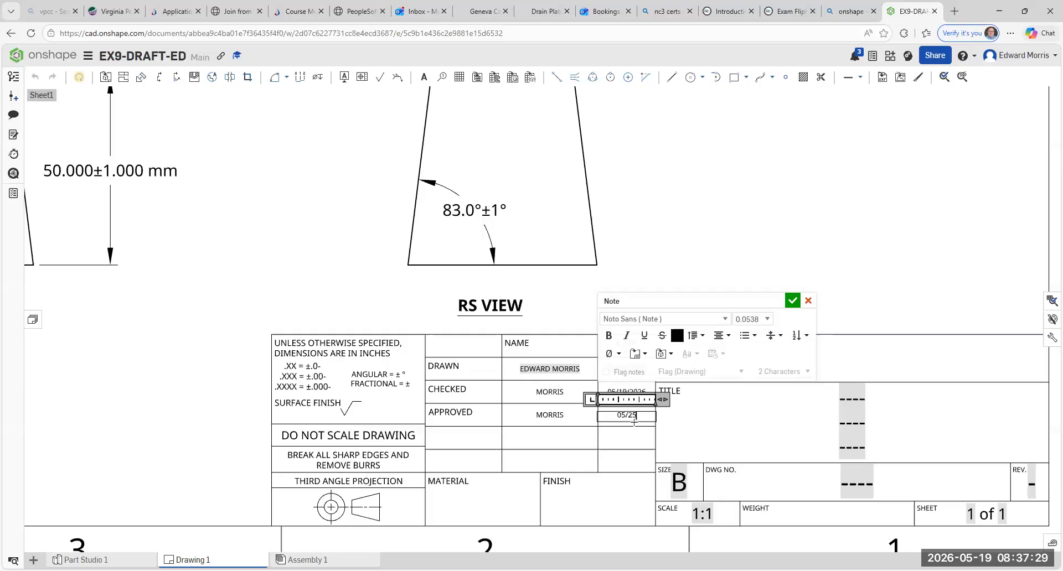
type("/2026")
left_click(792, 302)
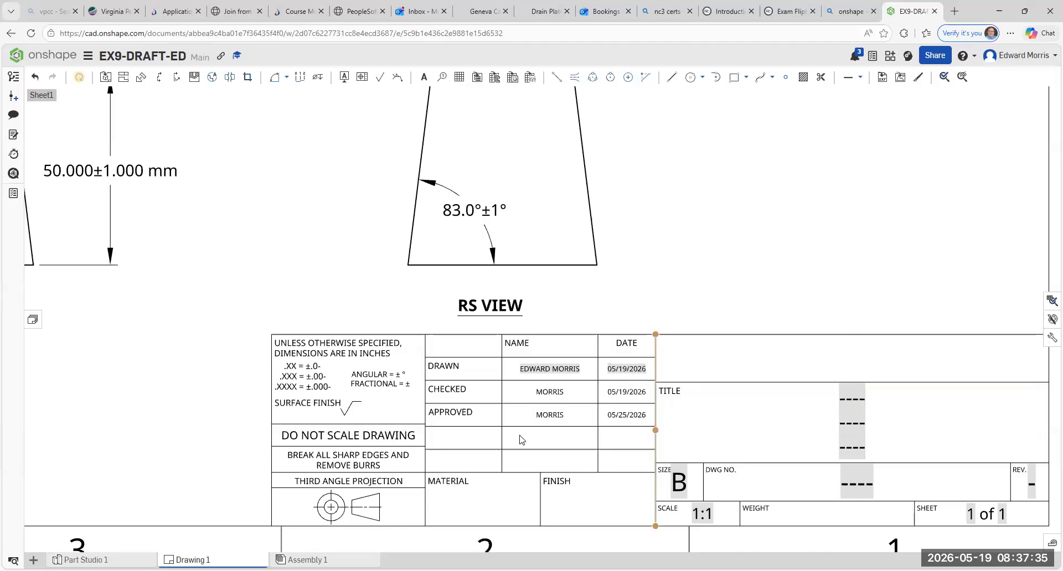
left_click(472, 416)
left_click(560, 415)
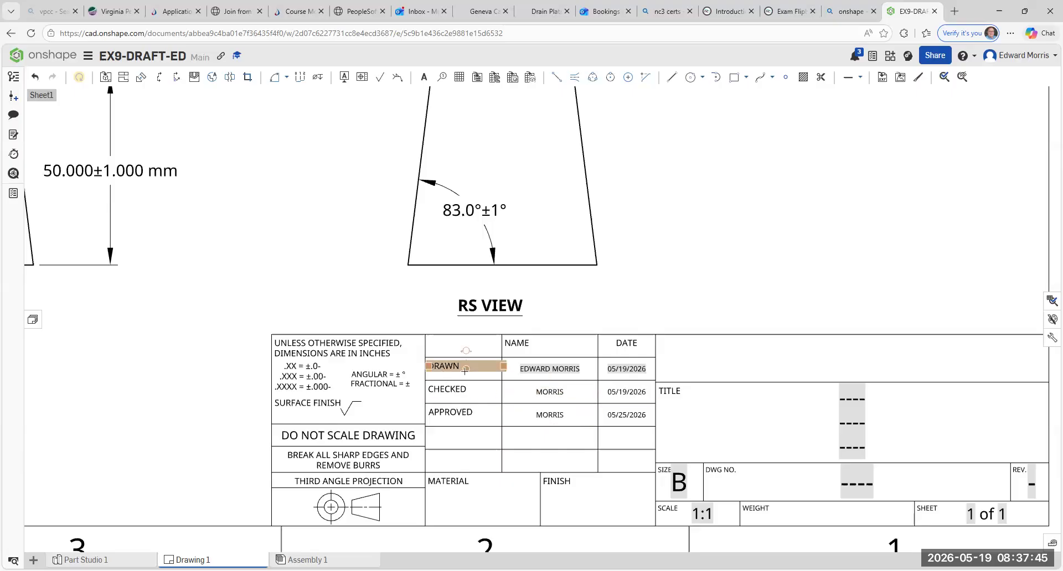
left_click(547, 376)
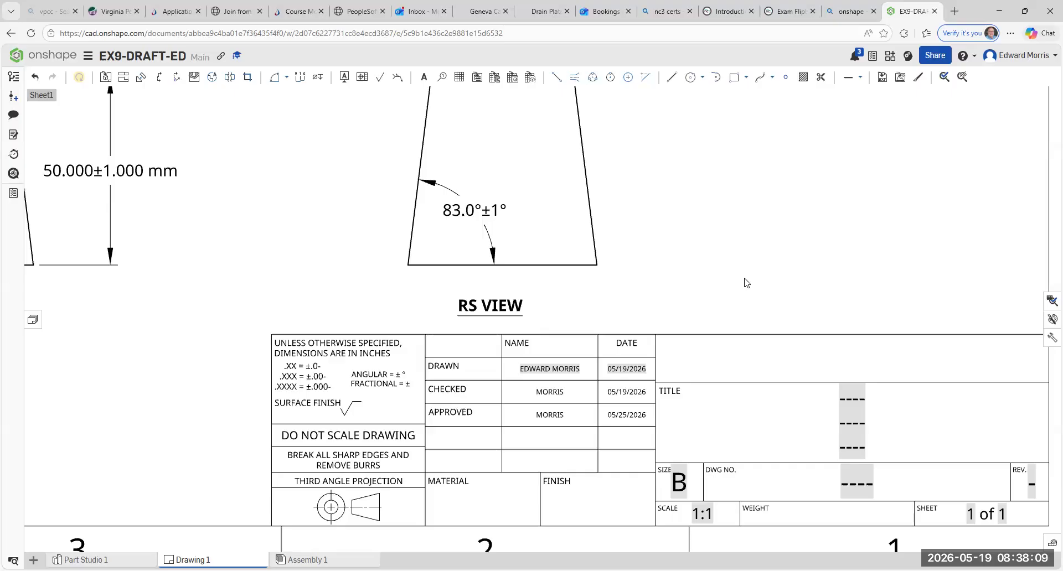
- Try replacing the placeholder on the middle line of the title block's TITLE field with VPCC
scroll(719, 330, "down", 2)
middle_click_drag(768, 391, 693, 396)
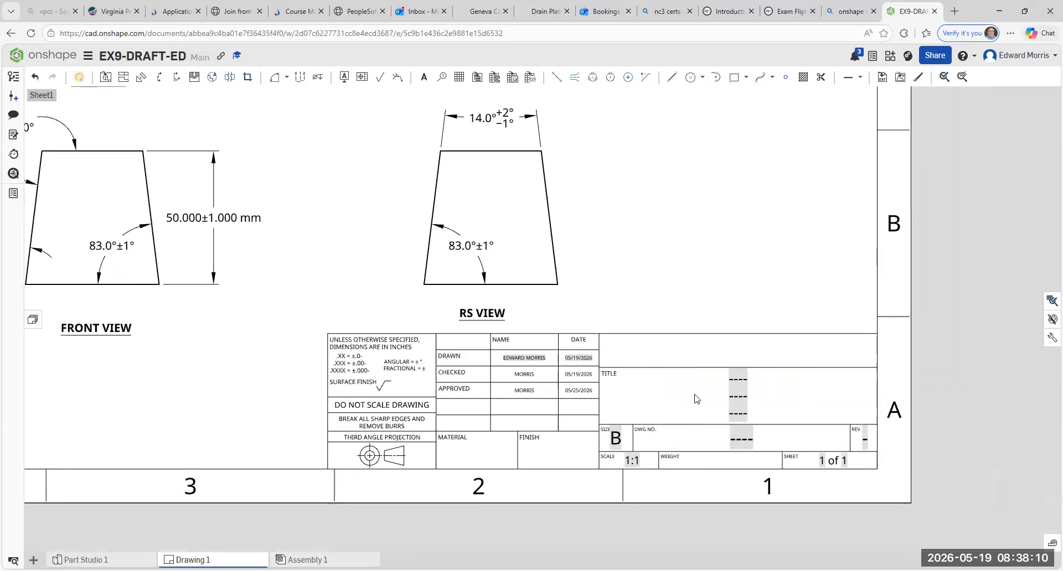
double_click(737, 382)
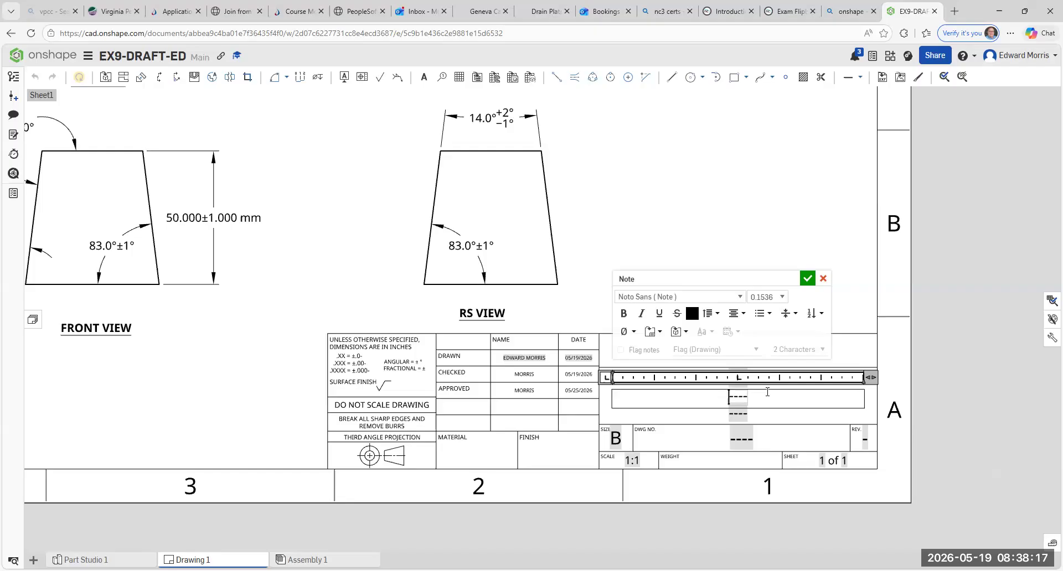
type("VPCC")
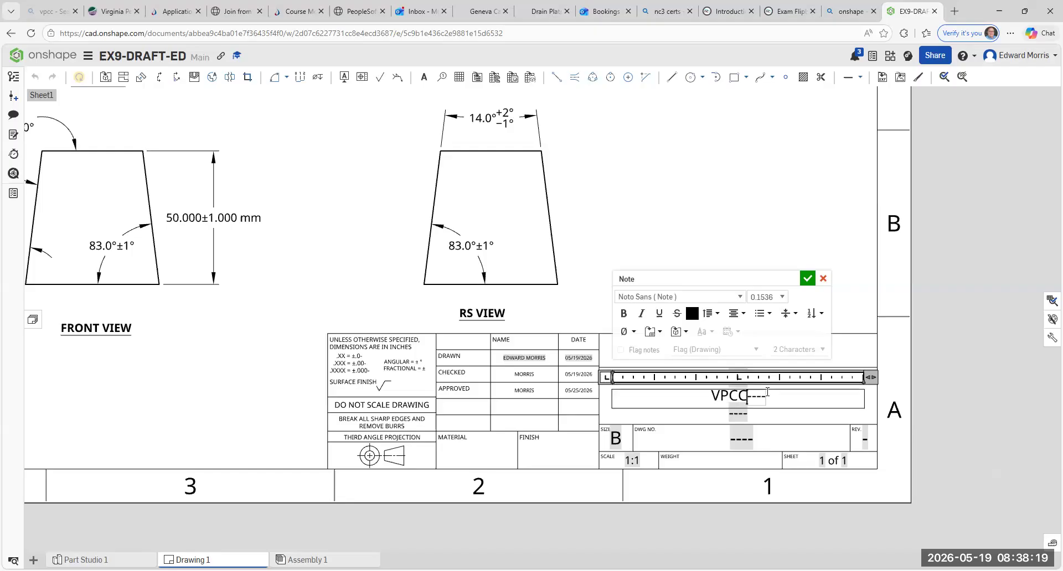
key("Delete")
left_click(806, 280)
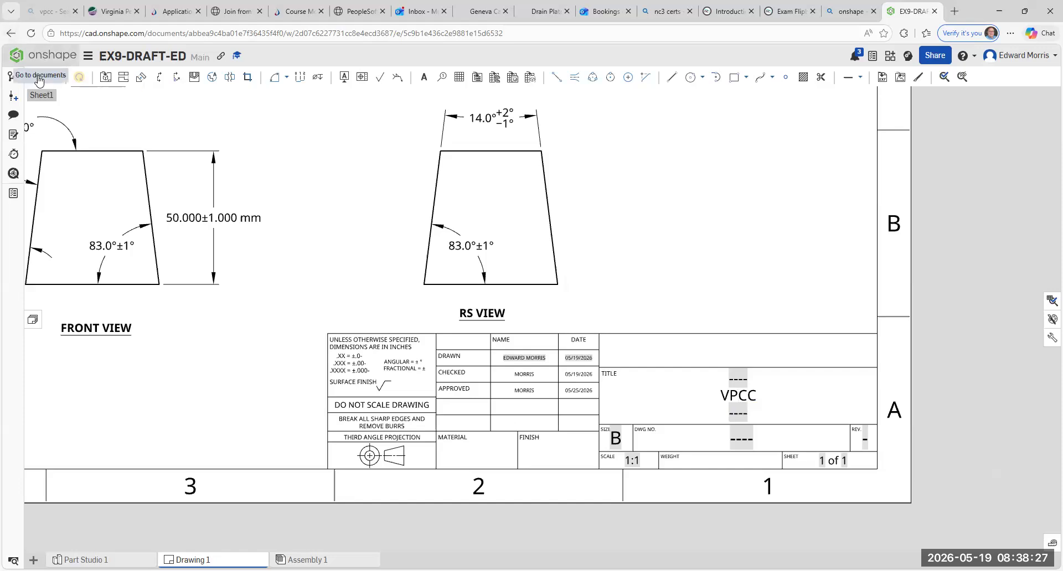
- Replace the placeholder on the first line of the title block's TITLE field with VPCC
left_click(740, 381)
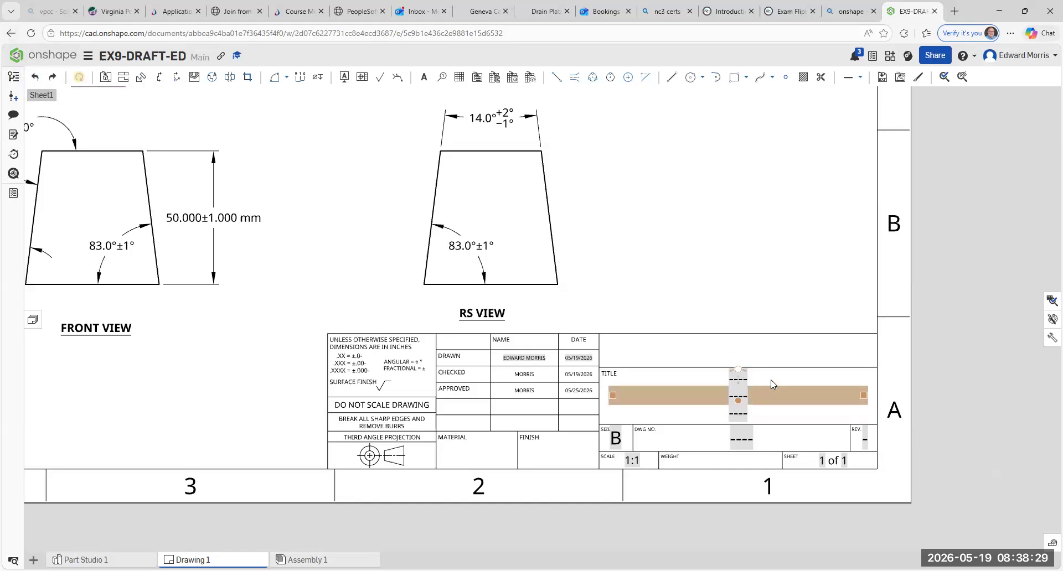
left_click_drag(771, 382, 686, 375)
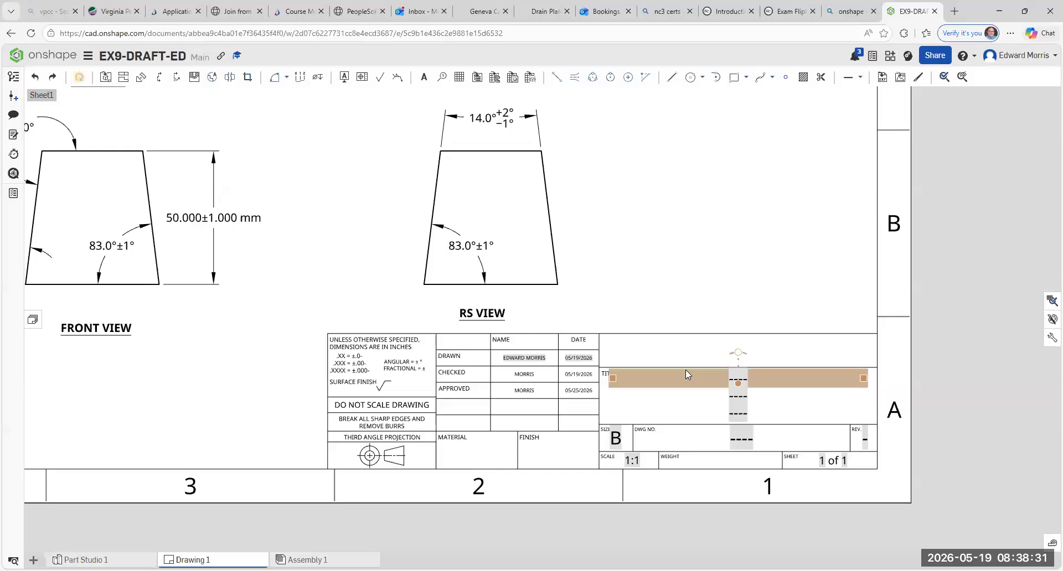
double_click(686, 375)
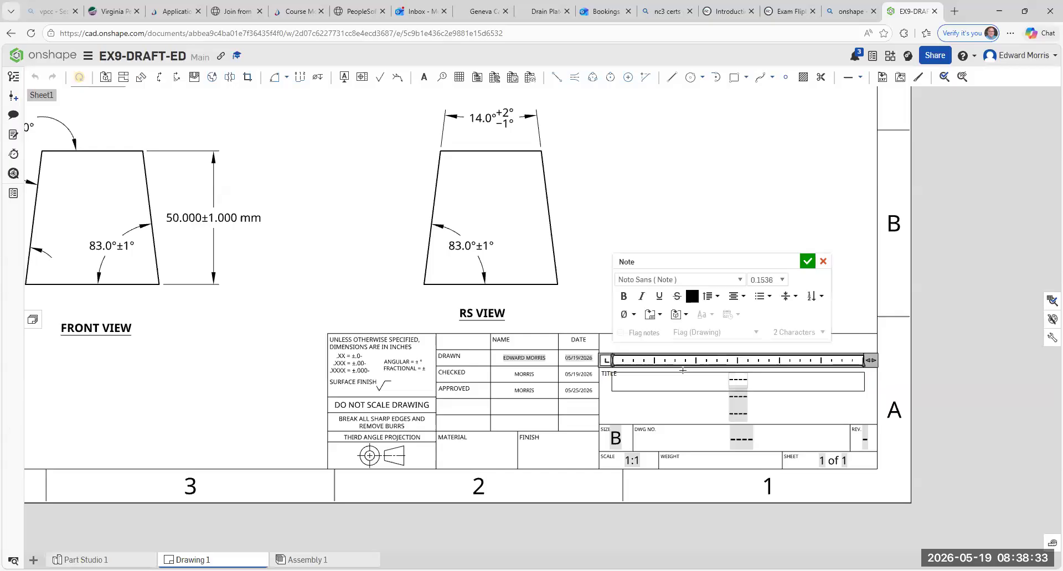
type("CC")
left_click(807, 262)
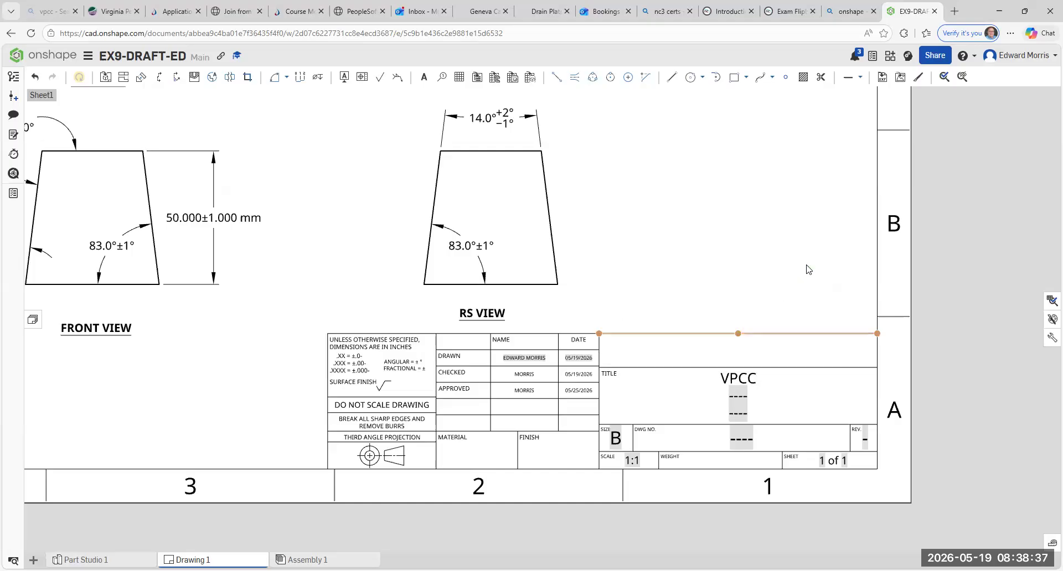
- Replace the placeholder on the middle line of the title block's TITLE field with DRAFT ANGLE & TOLERANCES
double_click(723, 395)
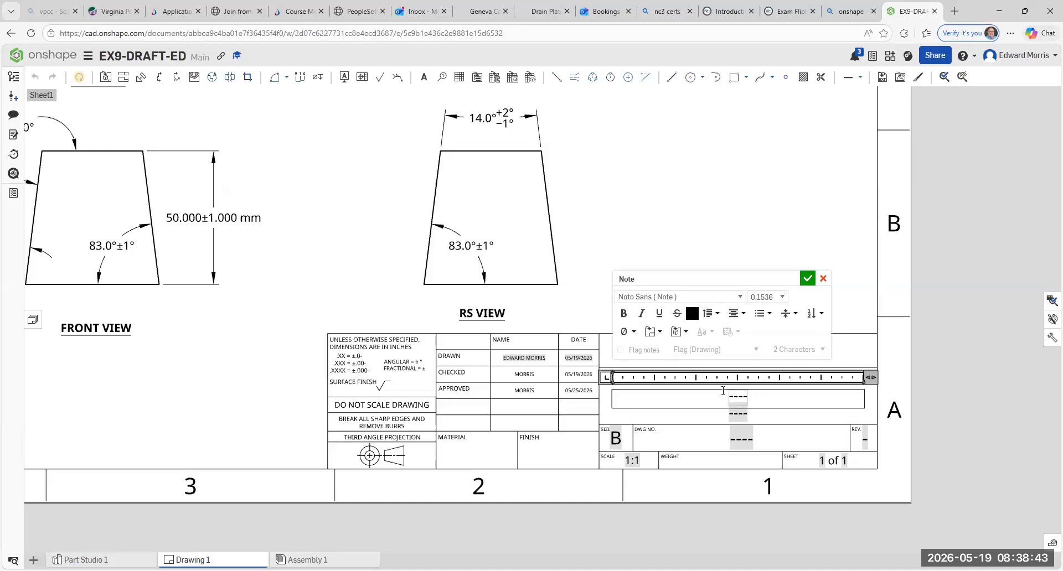
type("DRAFT ANGLE")
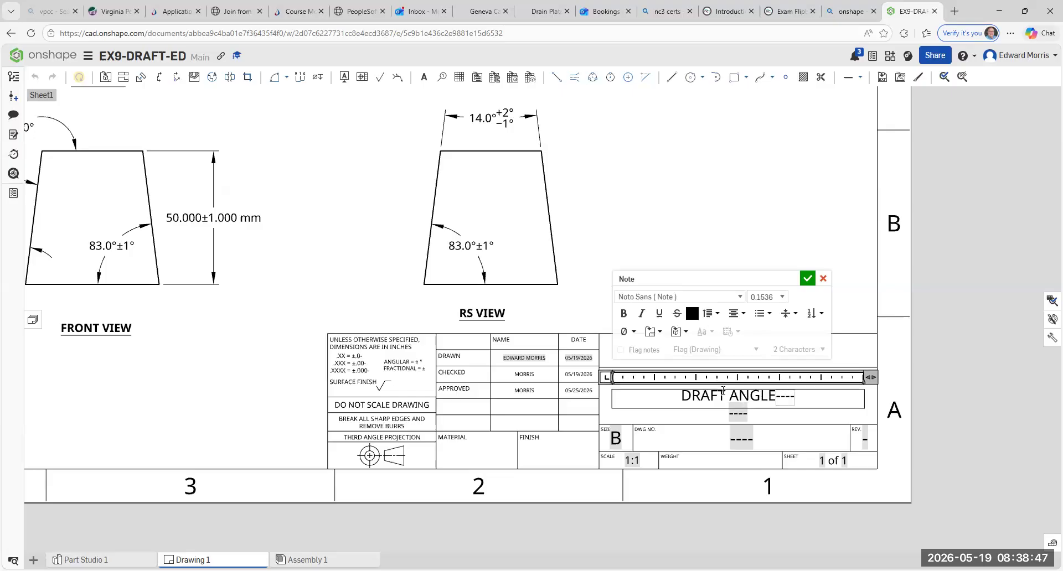
key("Delete")
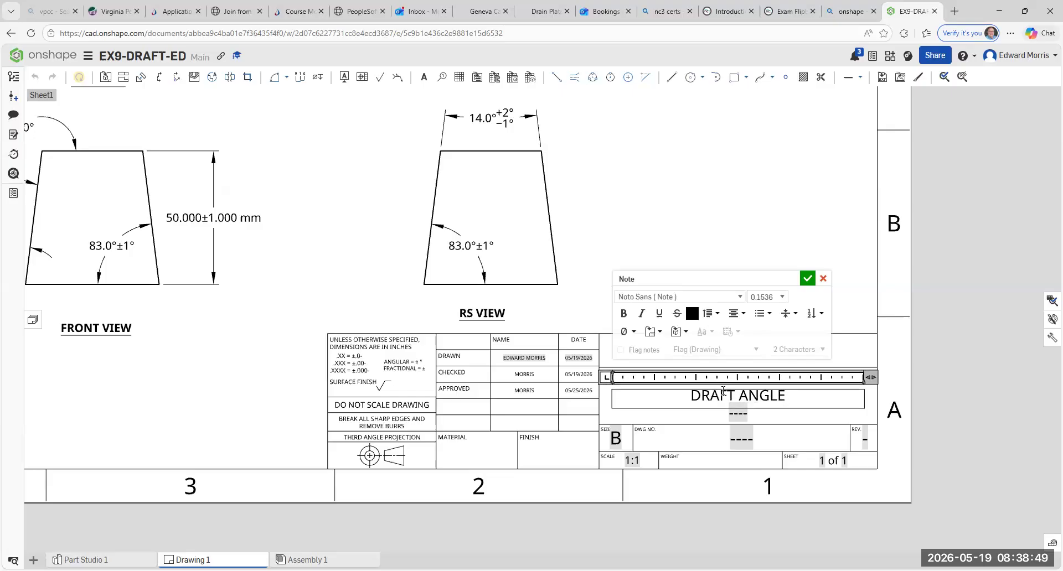
type("&")
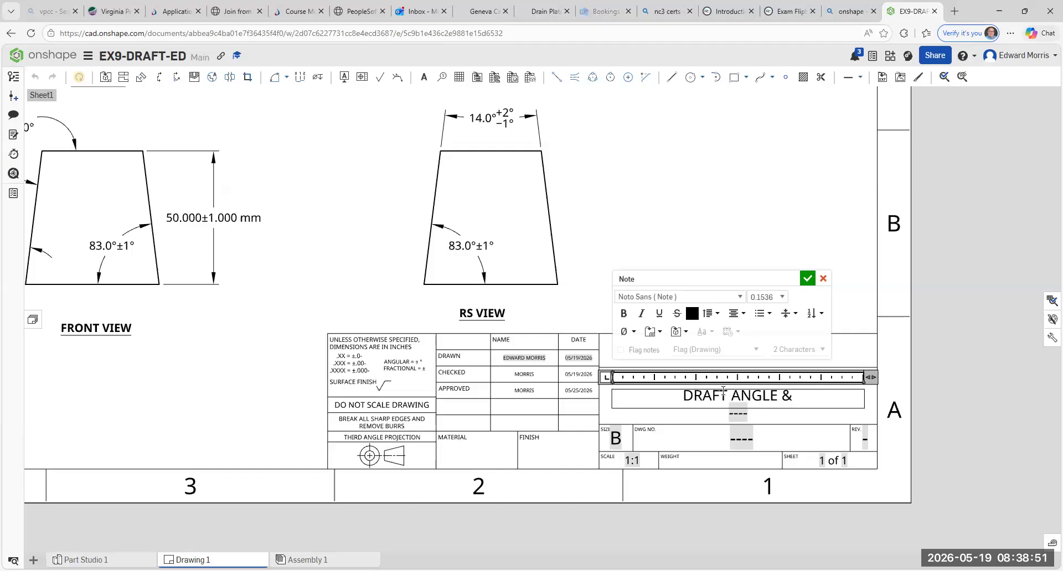
type(" TOL")
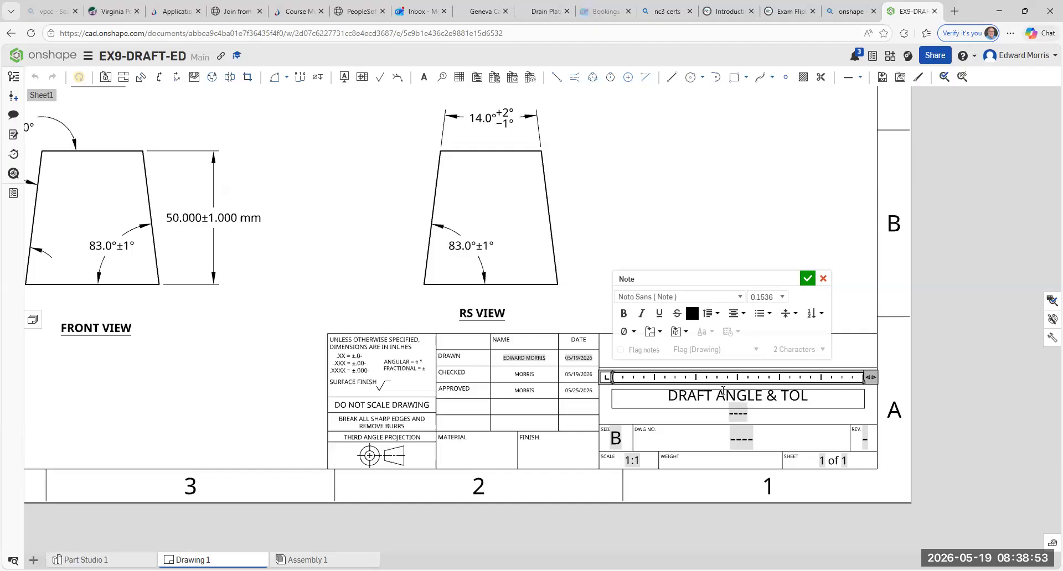
type("ERA")
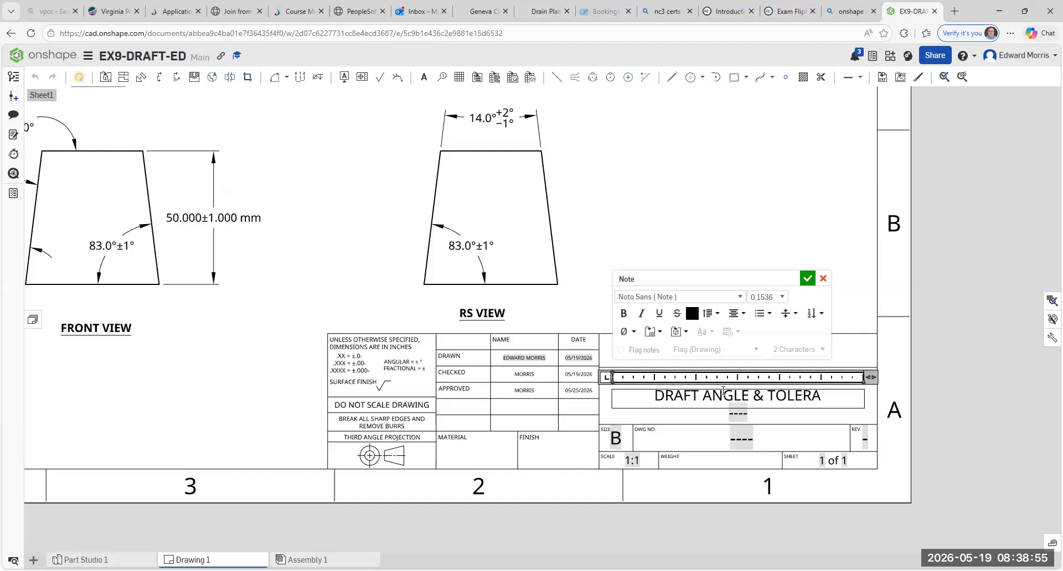
type("NCES")
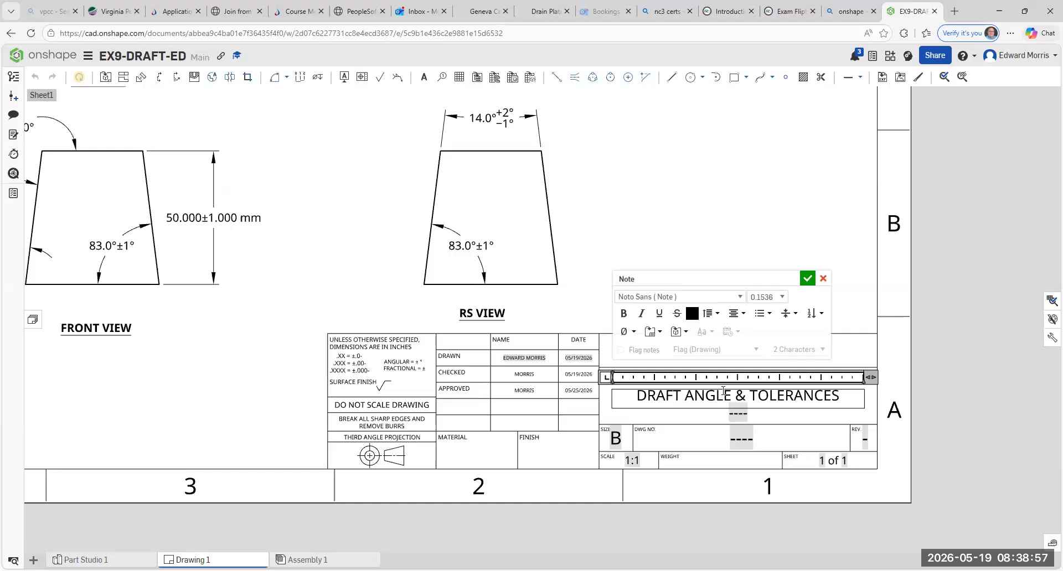
left_click(810, 280)
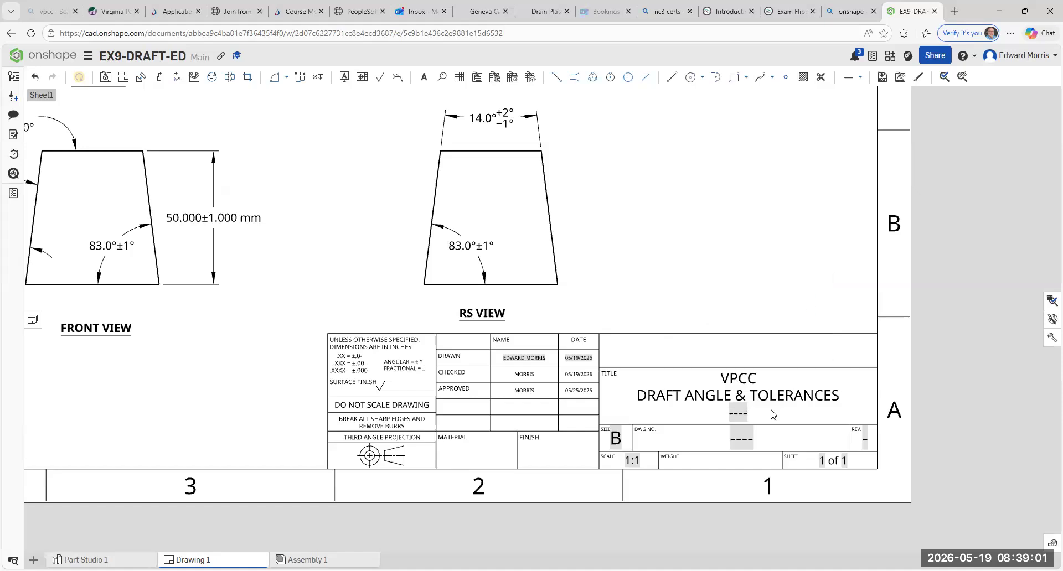
- Replace the placeholder on the last line of the title block's TITLE field with CAD 120
double_click(738, 413)
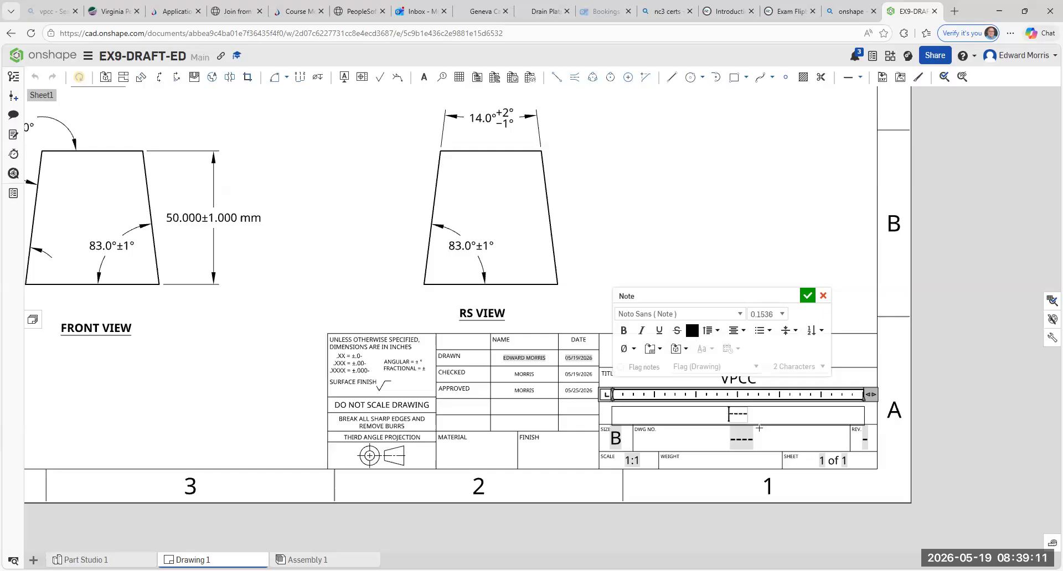
type("CAD ")
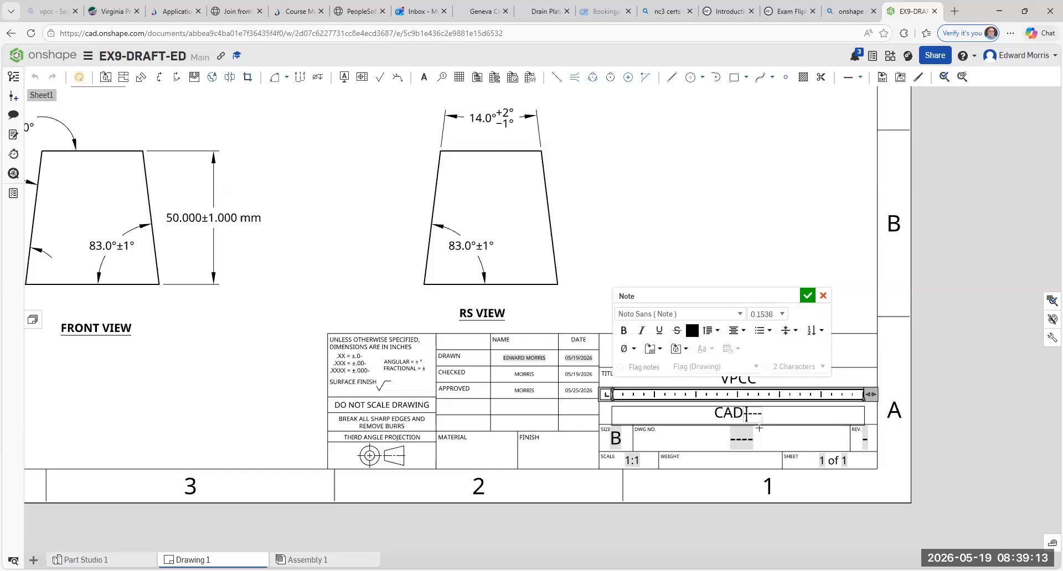
type("120")
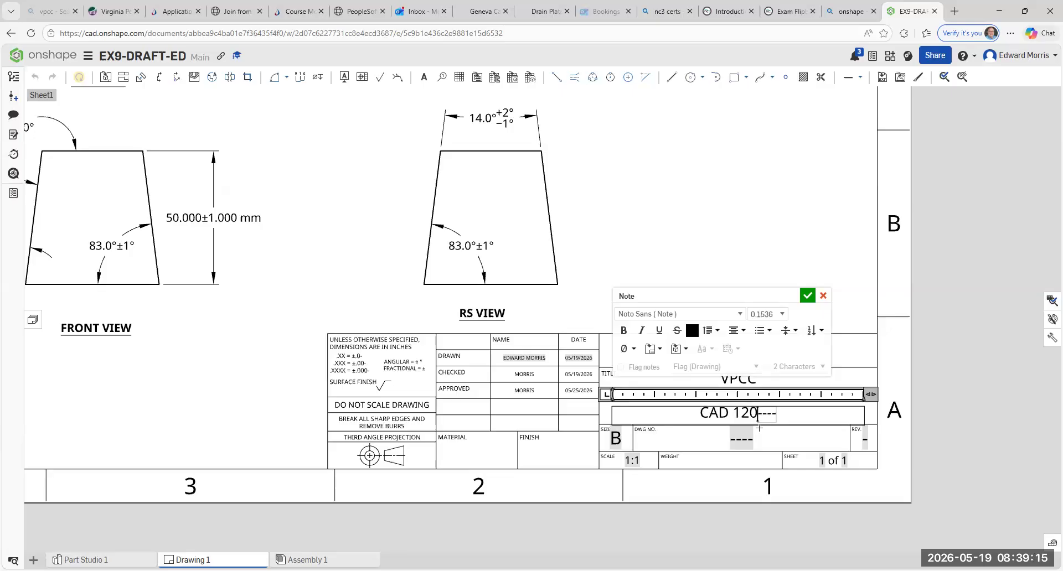
key("Delete")
key("Delete")
key("Delete")
key("Delete")
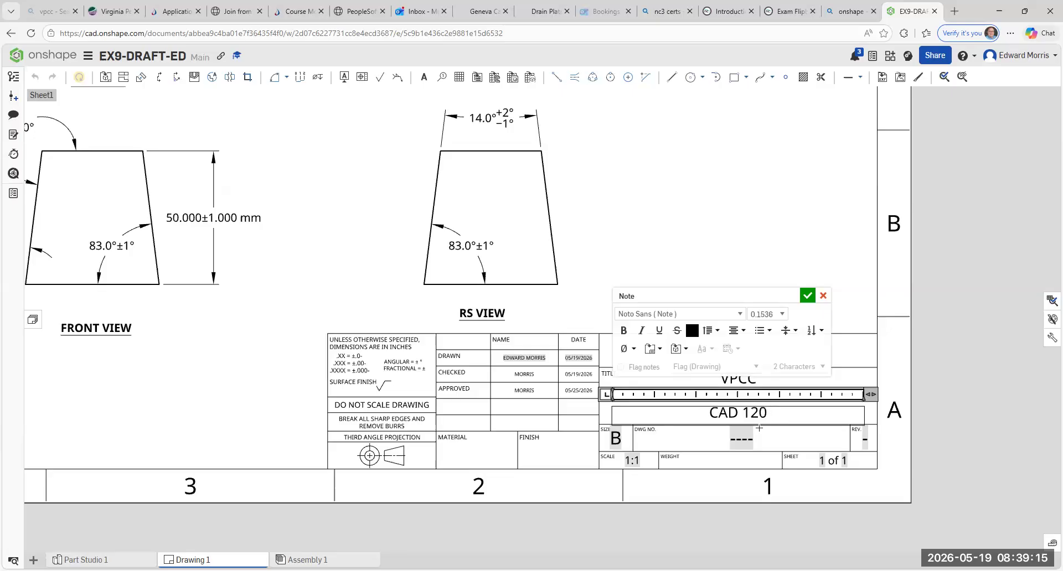
left_click(806, 297)
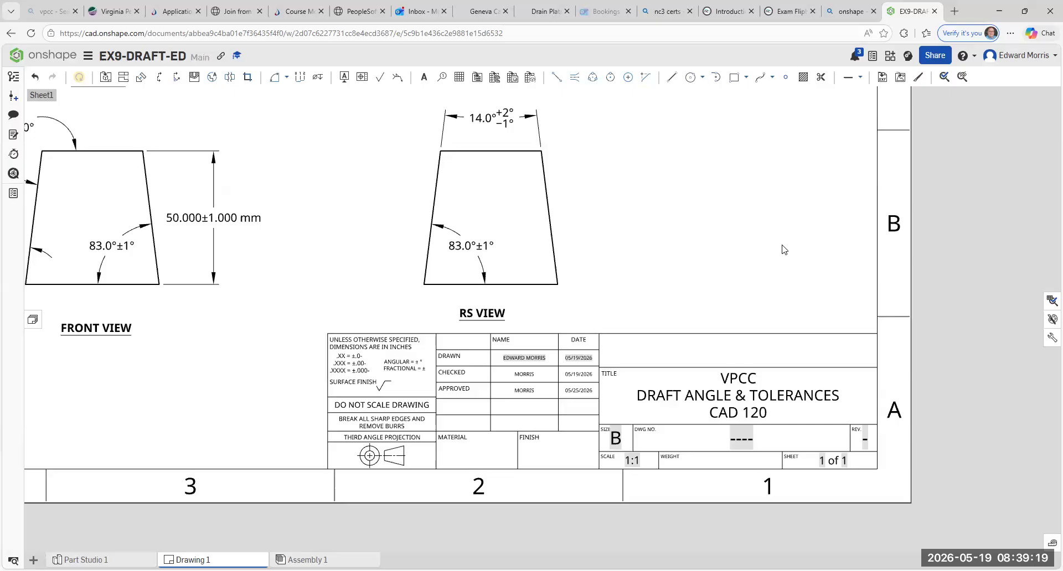
- Review the drafted cube's model in Part Studio 1 and the complete sheet in Drawing 1
scroll(783, 249, "down", 5)
scroll(787, 428, "up", 3)
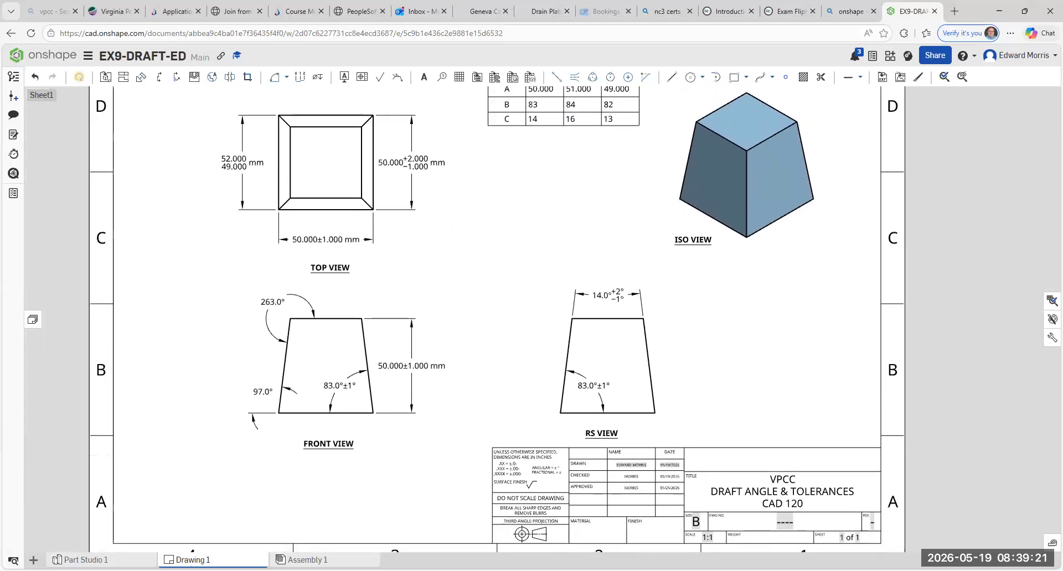
left_click(86, 560)
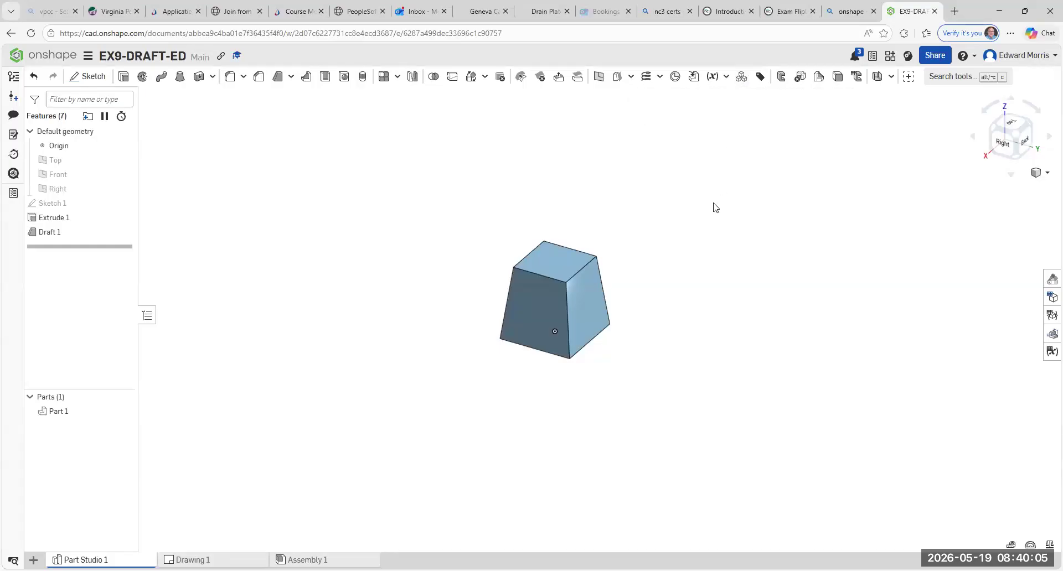
left_click(192, 560)
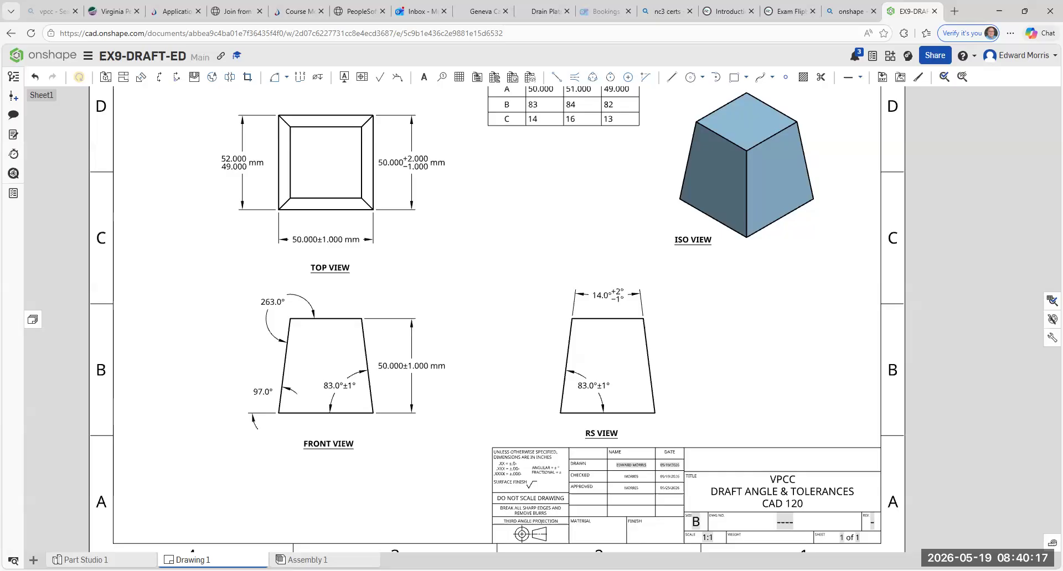
scroll(173, 355, "down", 3)
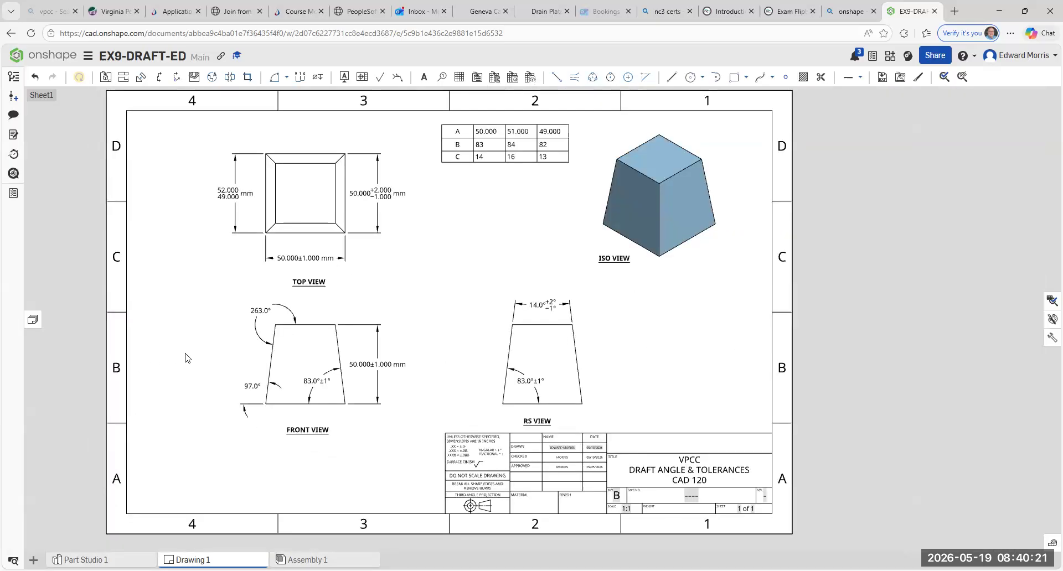